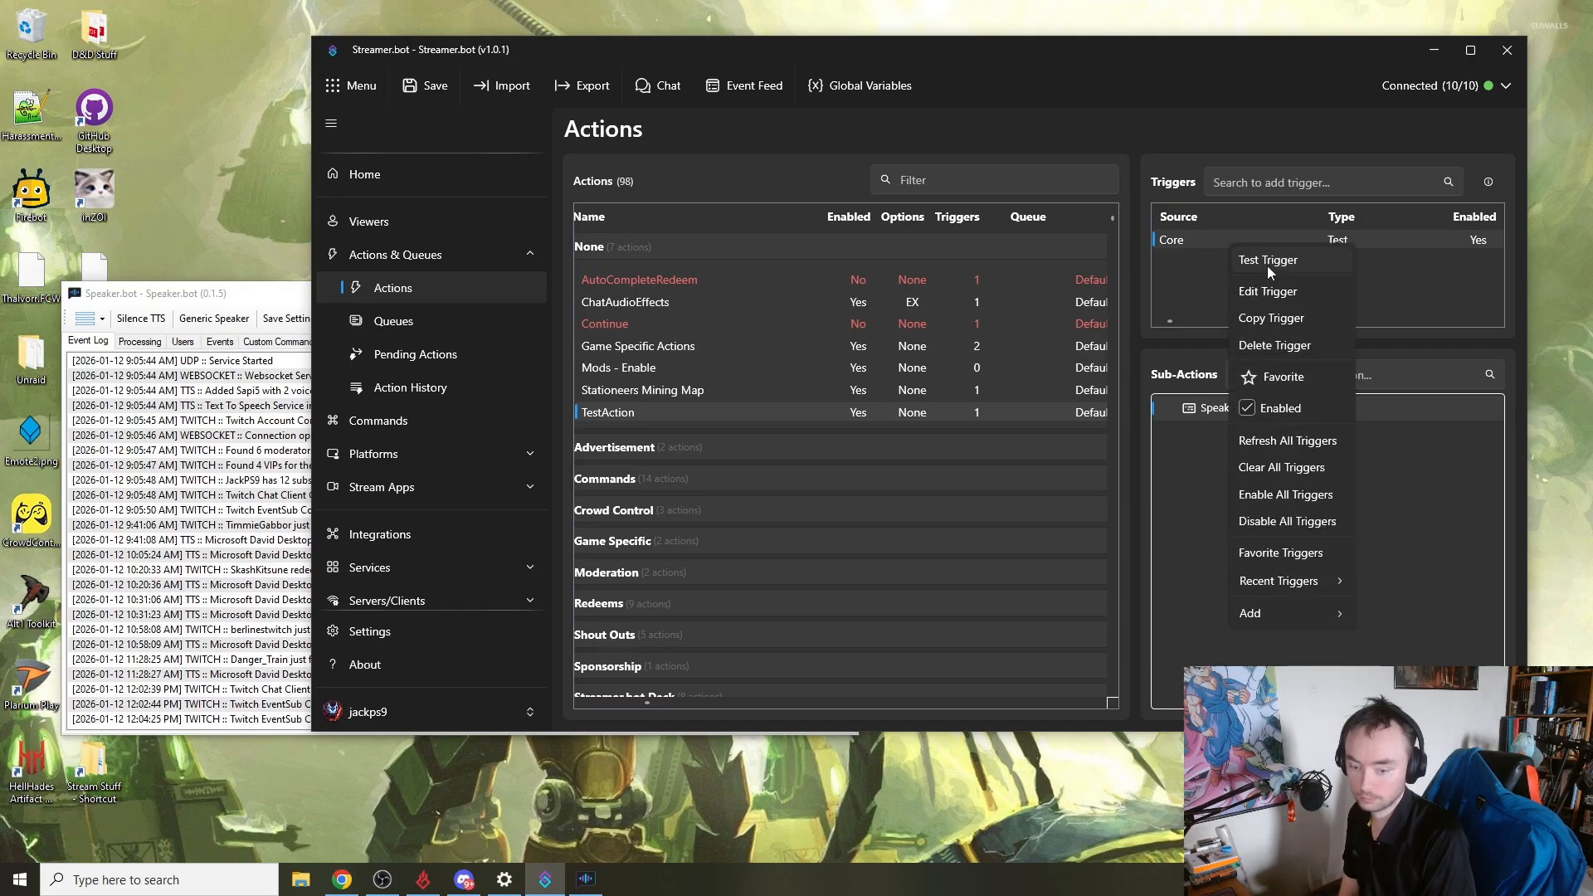
- Run the test trigger for the selected TestAction
{"action": "left_click", "coordinate": [1267, 266]}
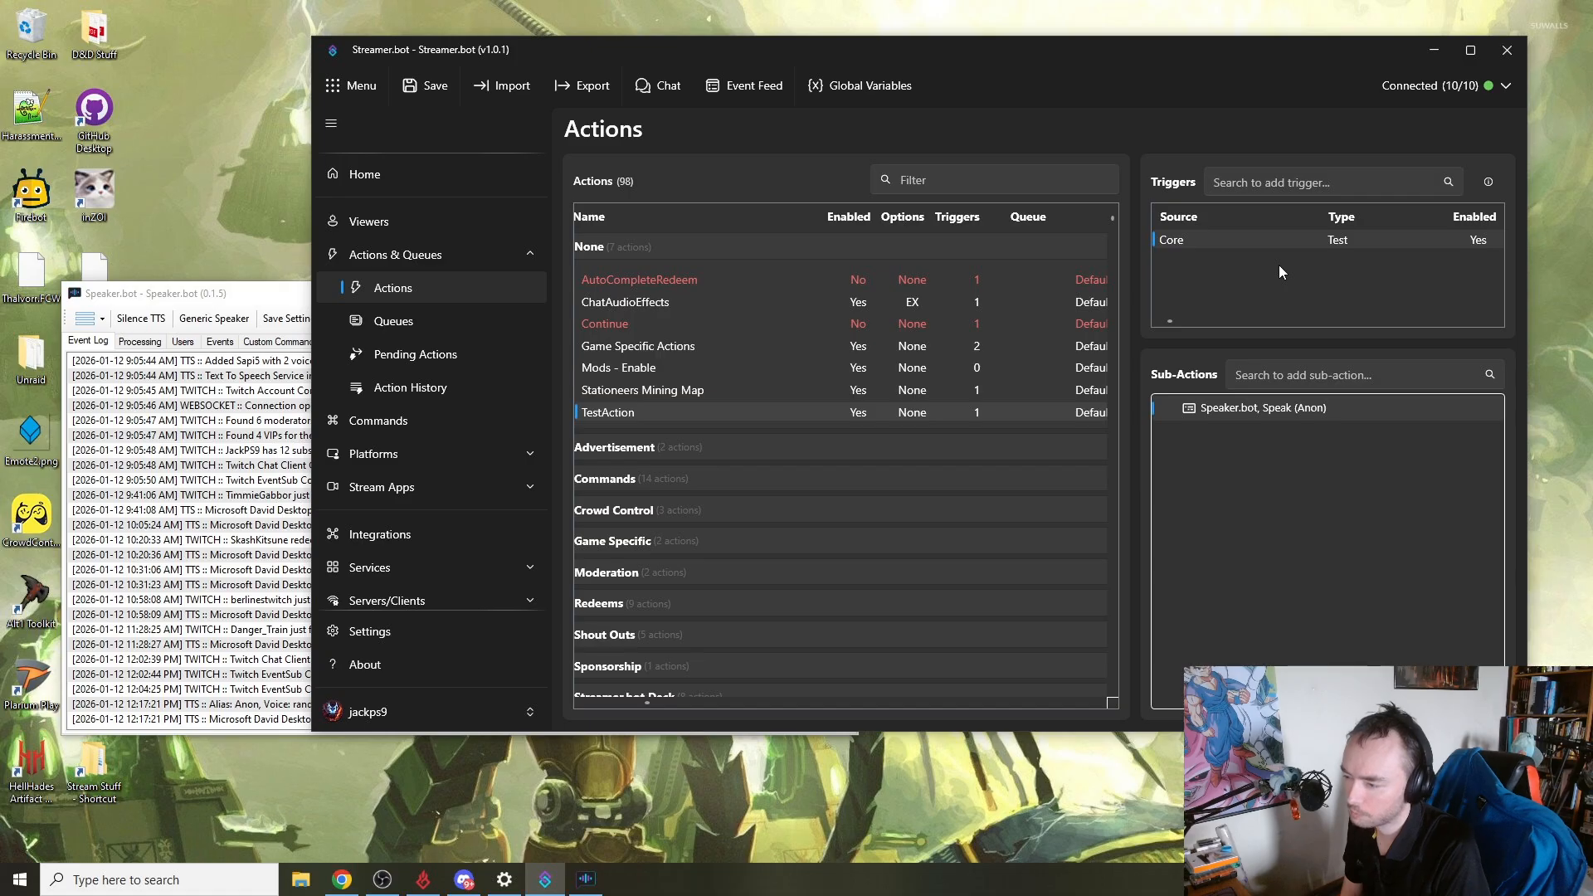
- Set Speaker.bot's audio output device to Game (BEACN Studio)
{"action": "left_click", "coordinate": [196, 291]}
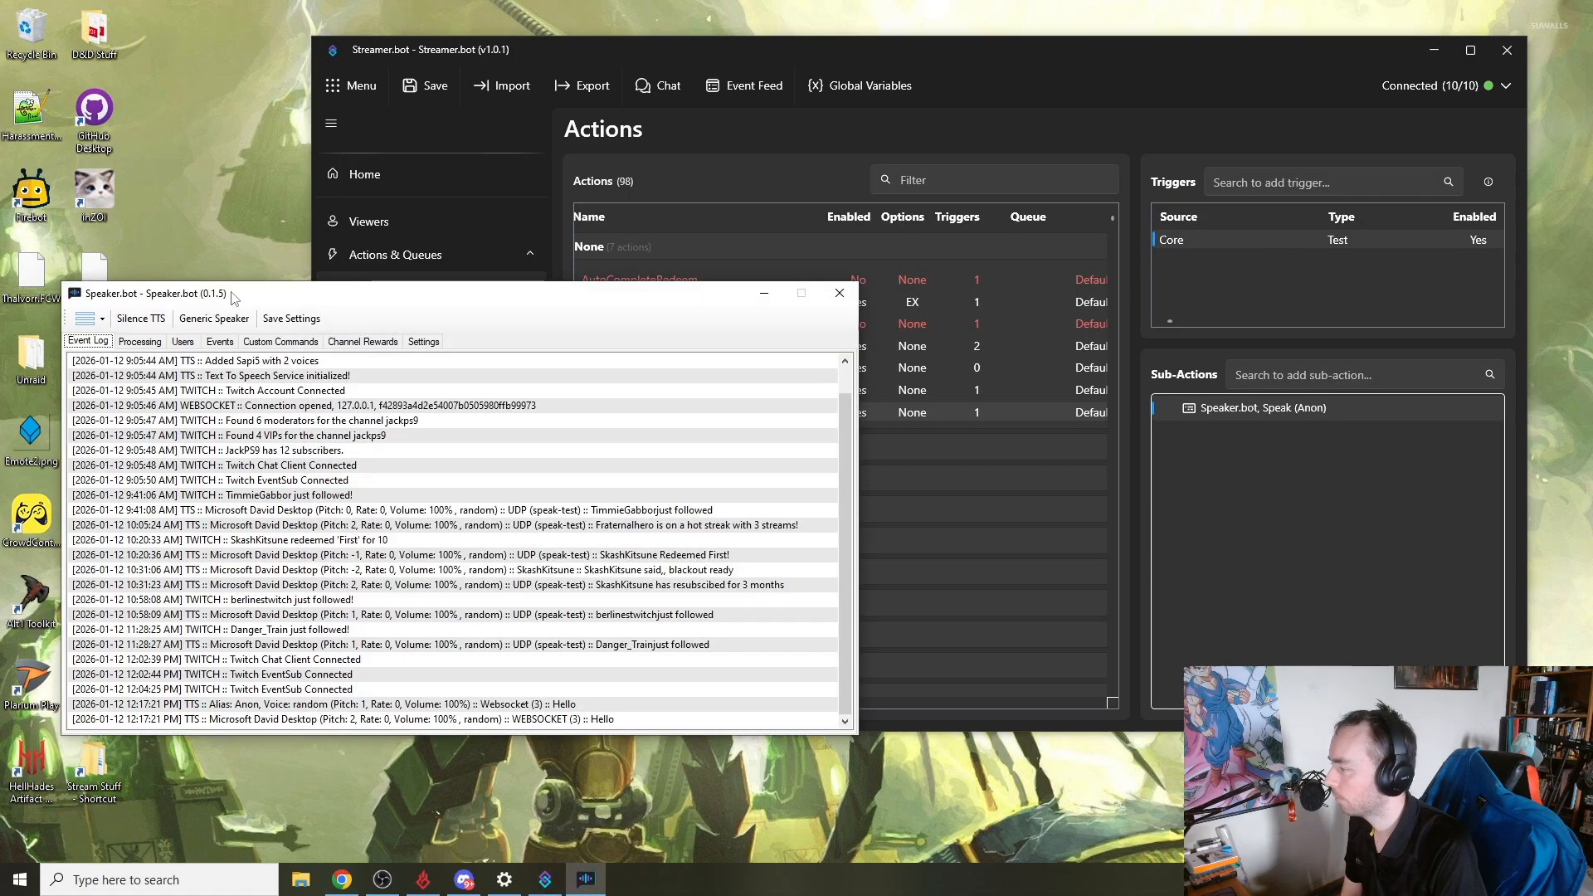
{"action": "left_click", "coordinate": [425, 341]}
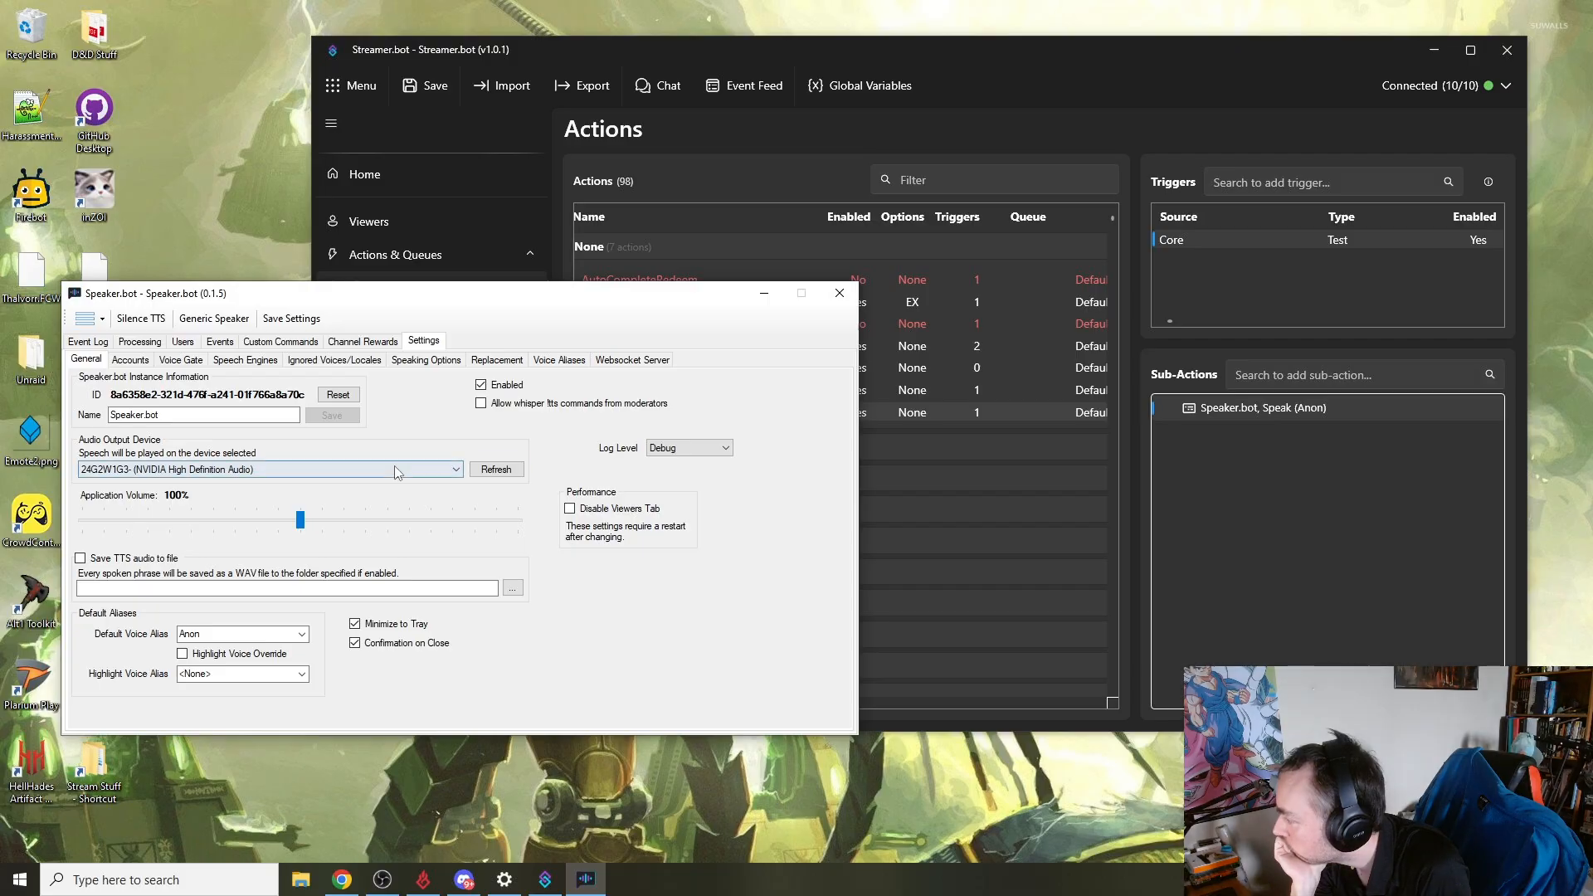
{"action": "left_click", "coordinate": [342, 473]}
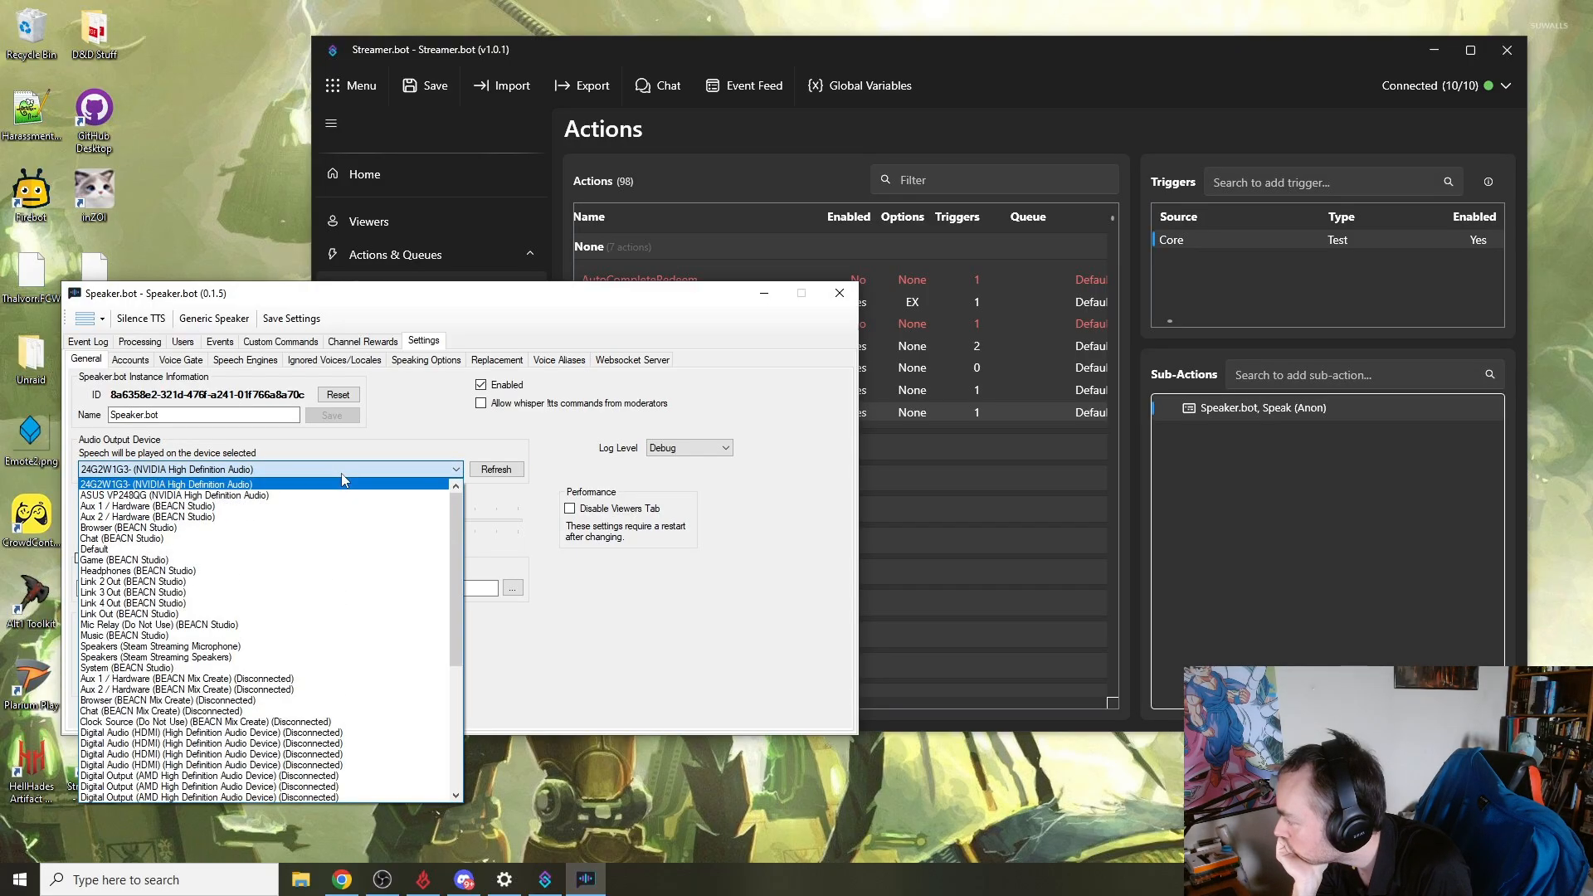
{"action": "left_click", "coordinate": [313, 560]}
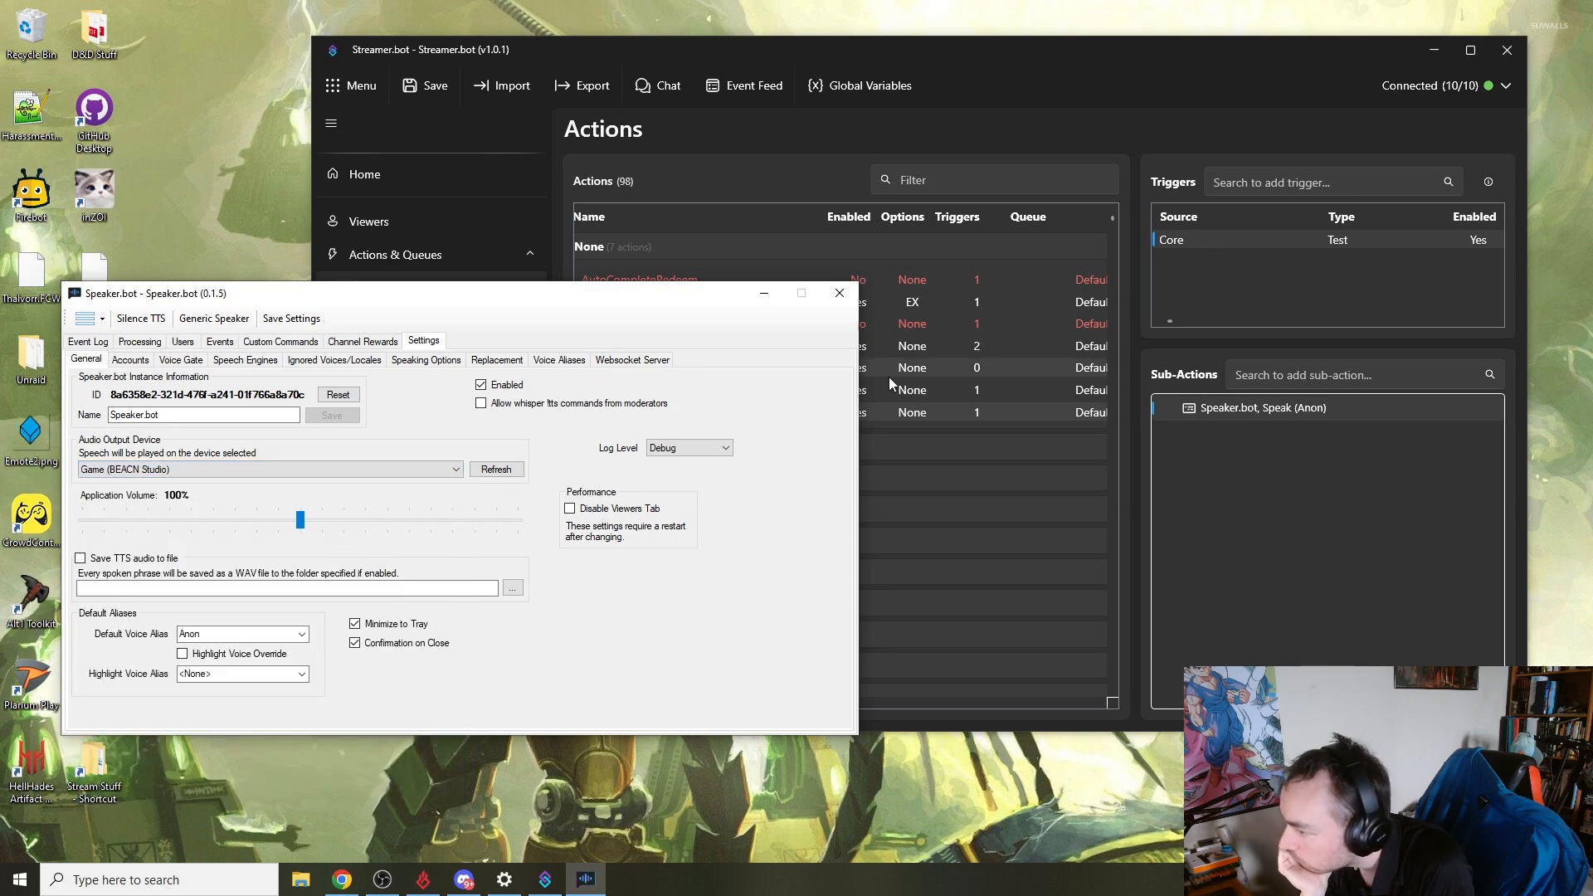
{"action": "left_click", "coordinate": [1187, 239]}
{"action": "right_click", "coordinate": [1187, 239]}
{"action": "key", "text": "Escape"}
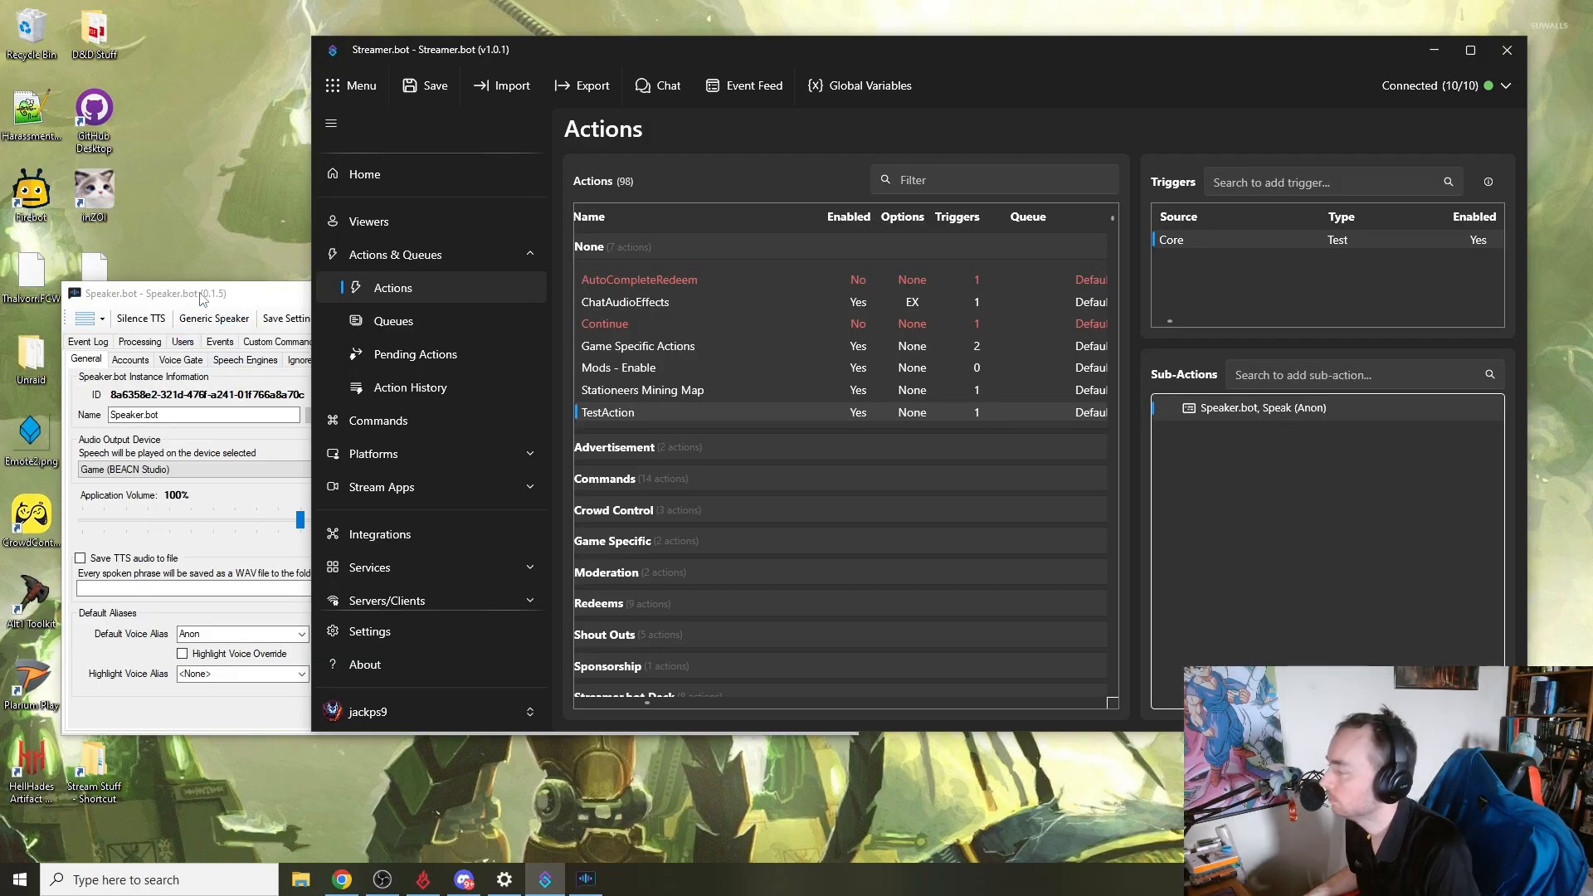
- Review Speaker.bot's connected Twitch, Streamer.bot Website and Streamlabs accounts and the websocket server settings
{"action": "left_click", "coordinate": [250, 311]}
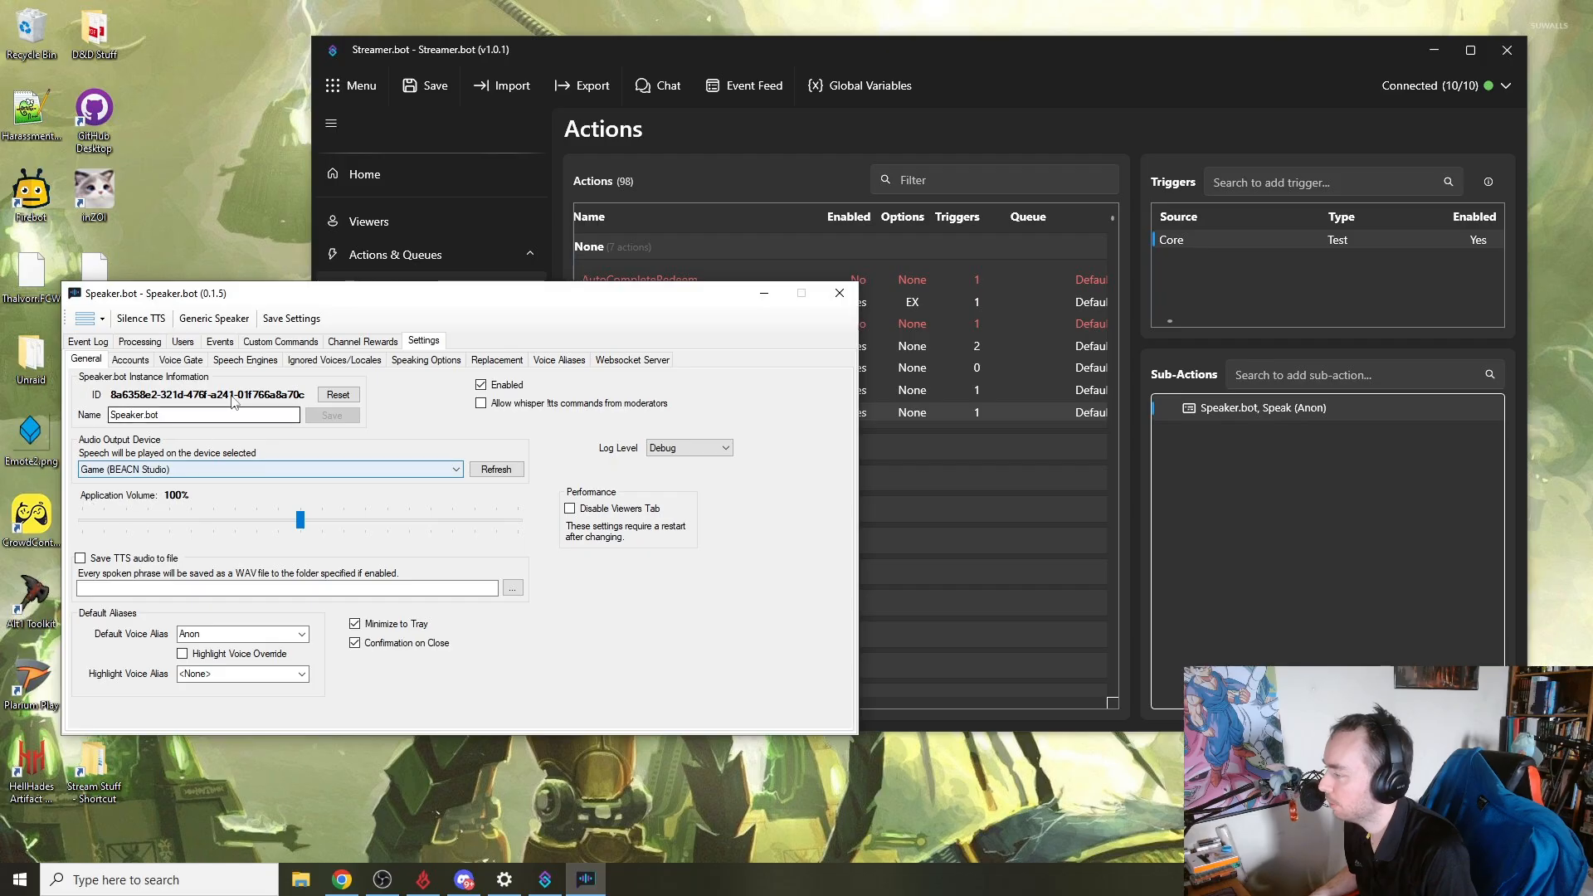
{"action": "left_click", "coordinate": [147, 362]}
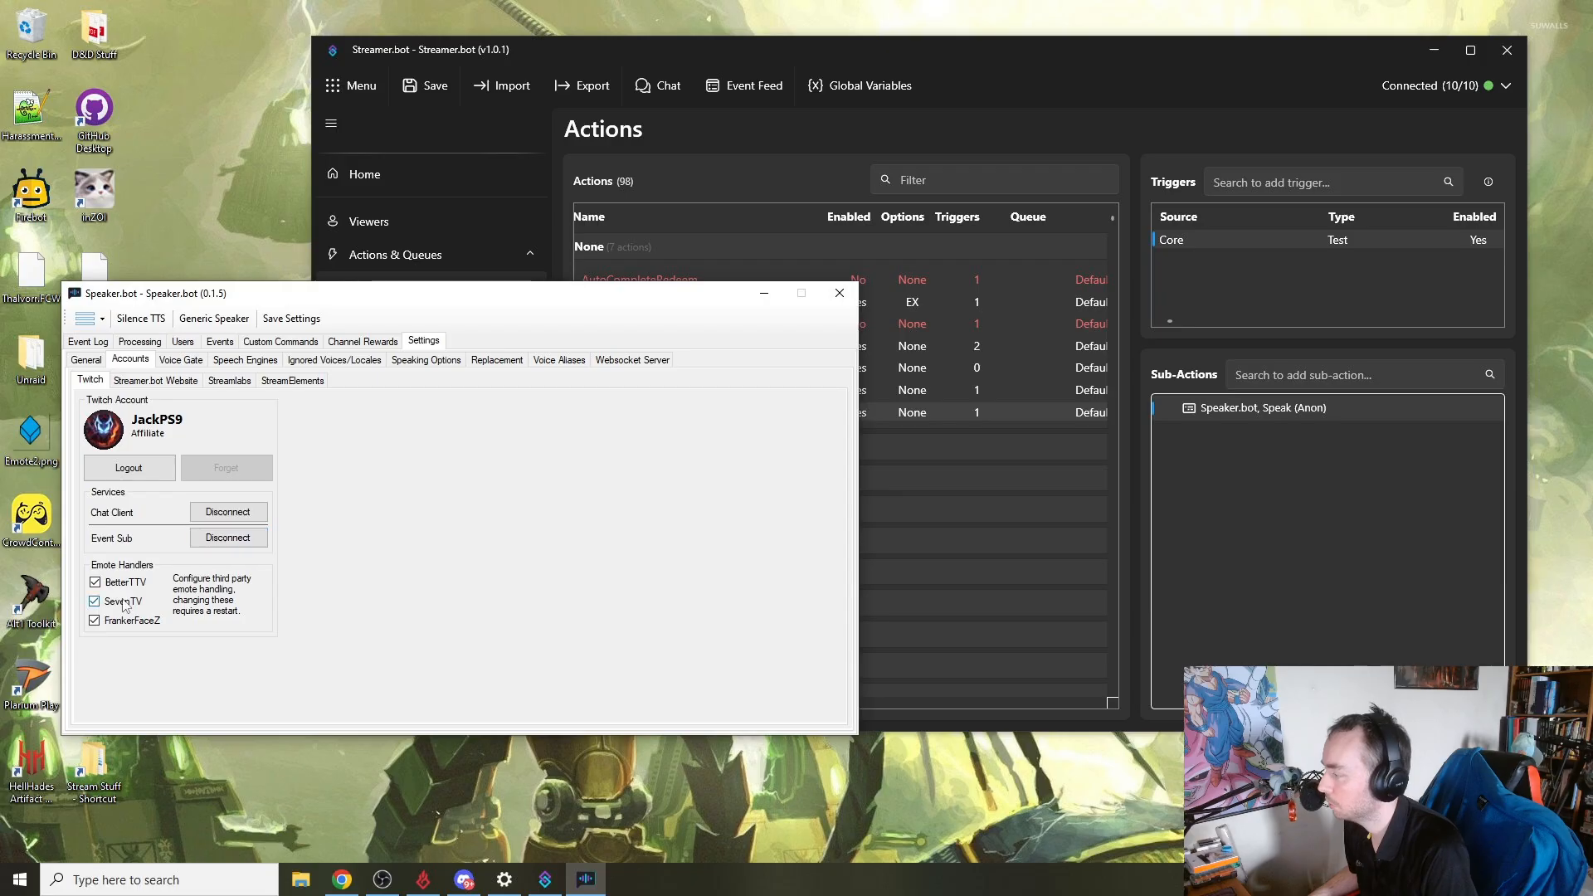
{"action": "left_click", "coordinate": [180, 387]}
{"action": "left_click", "coordinate": [223, 381]}
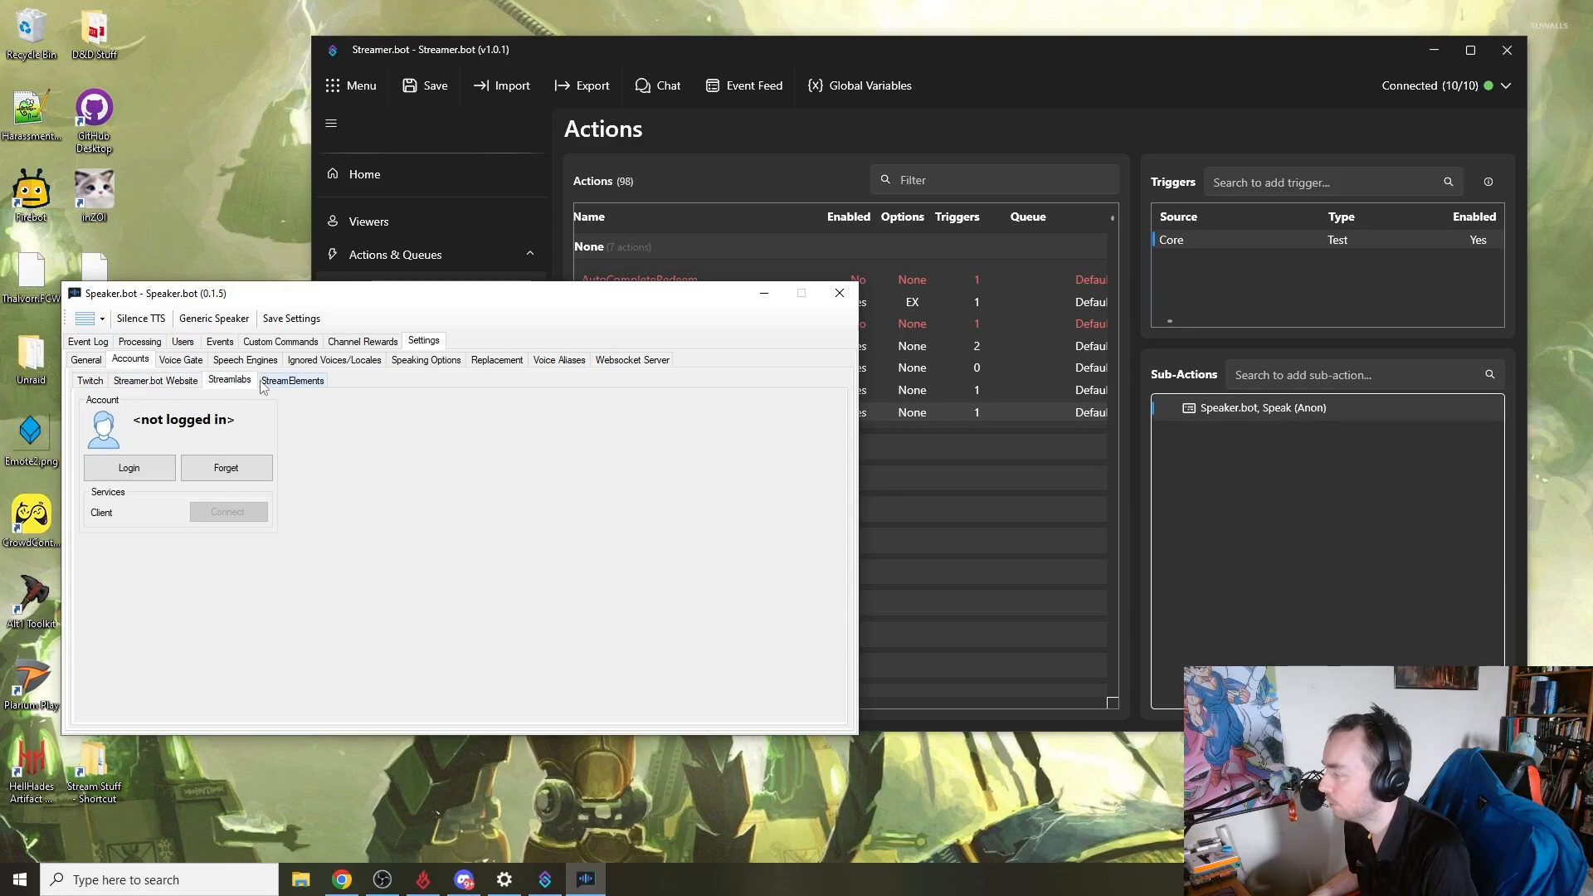
{"action": "left_click", "coordinate": [197, 385]}
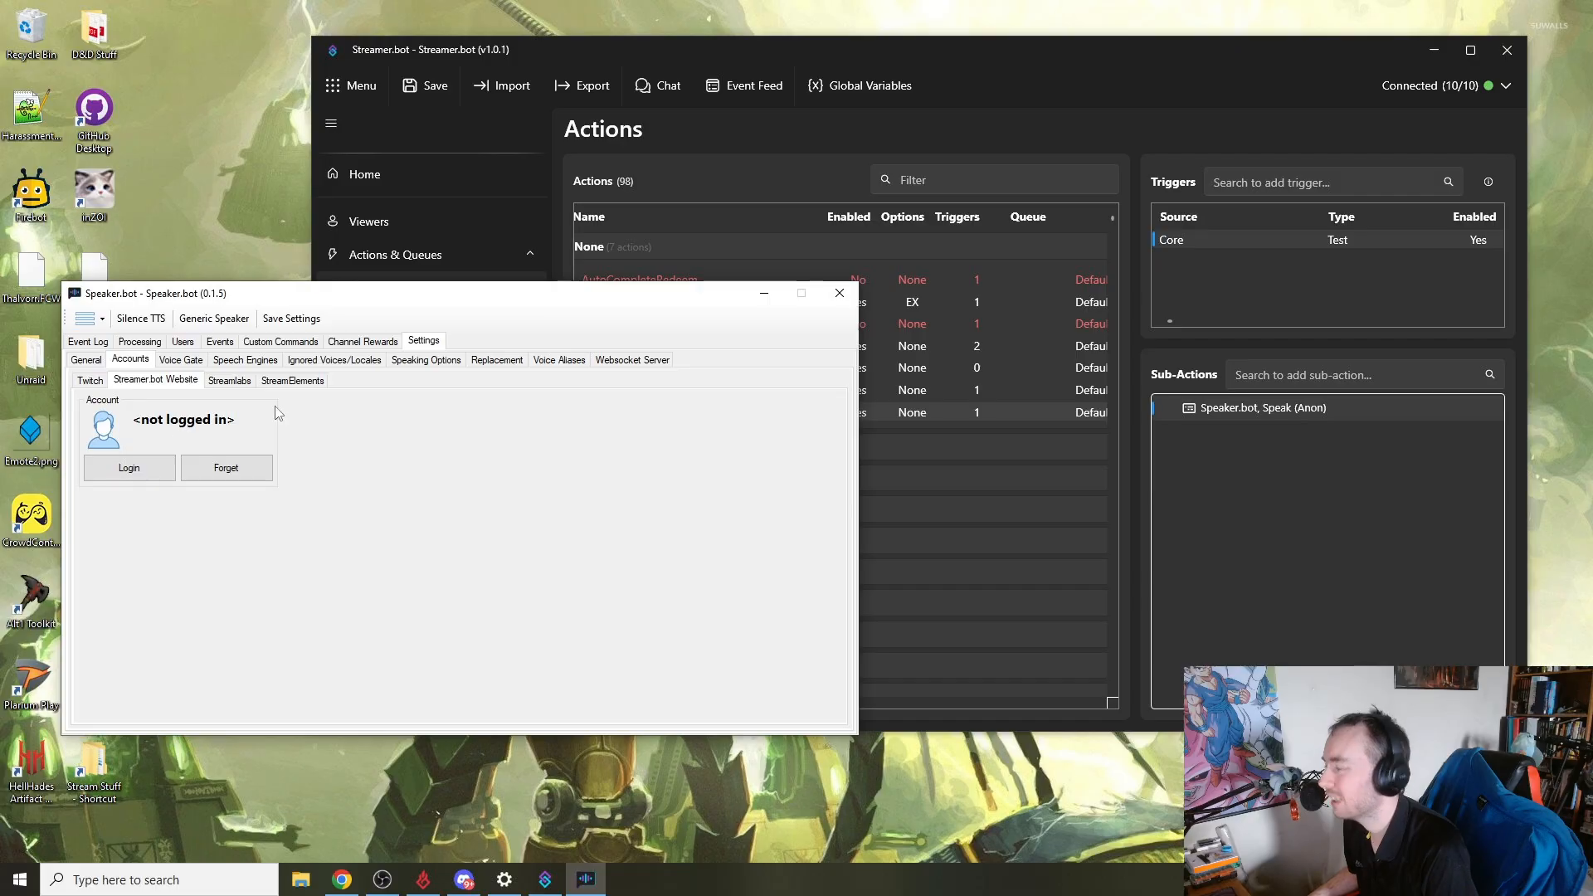
{"action": "left_click", "coordinate": [634, 362]}
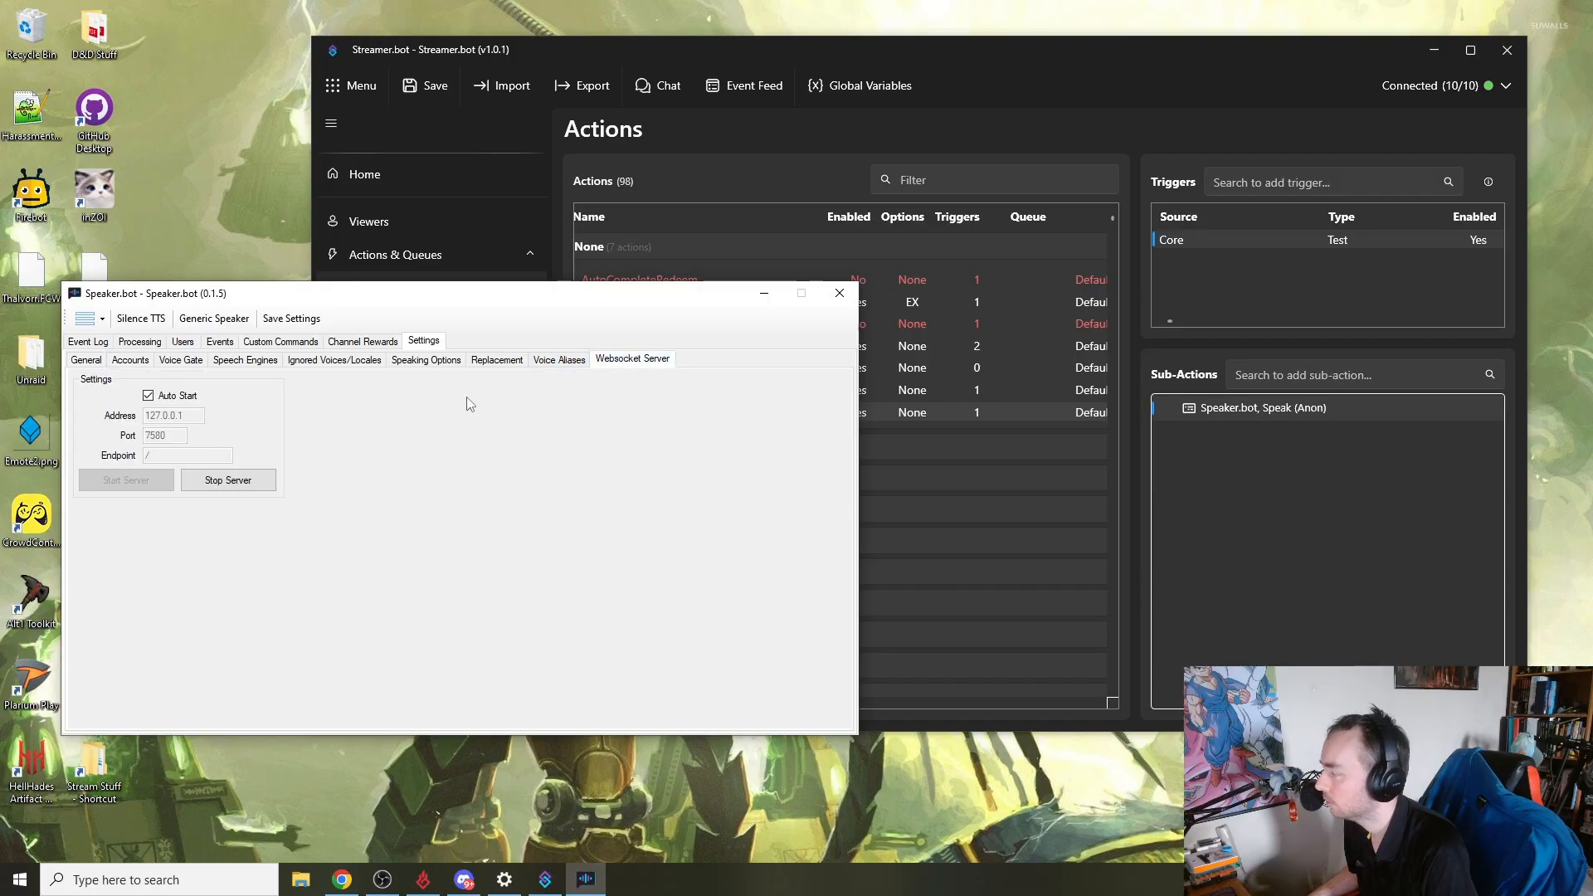
- Look through Speaker.bot's processing queue, event log, users and events pages
{"action": "left_click", "coordinate": [141, 343]}
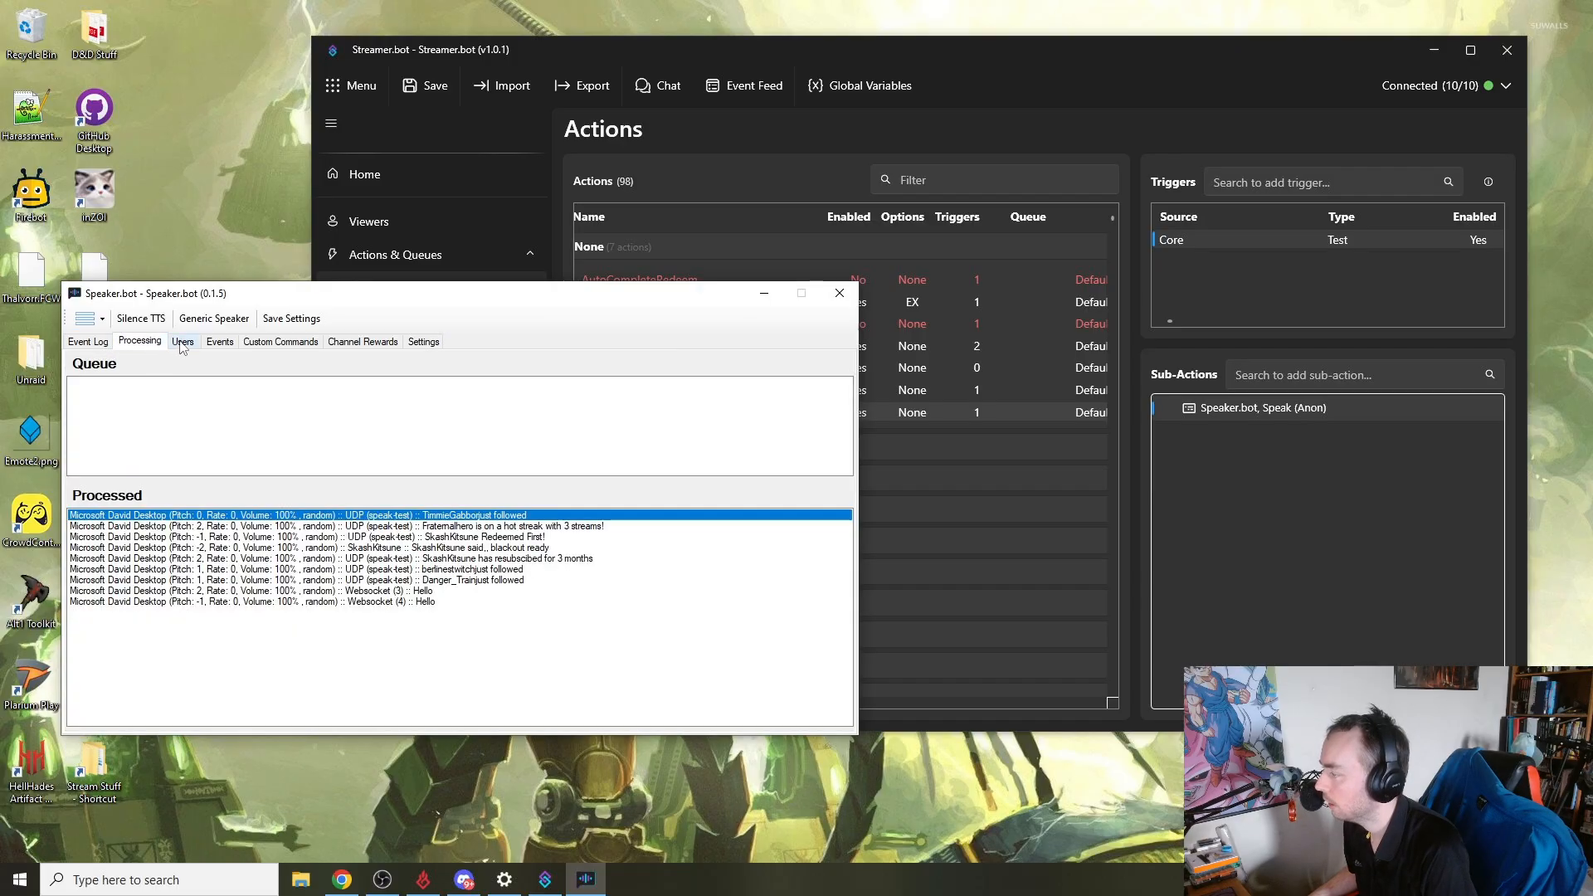
{"action": "left_click", "coordinate": [182, 344]}
{"action": "left_click", "coordinate": [88, 341]}
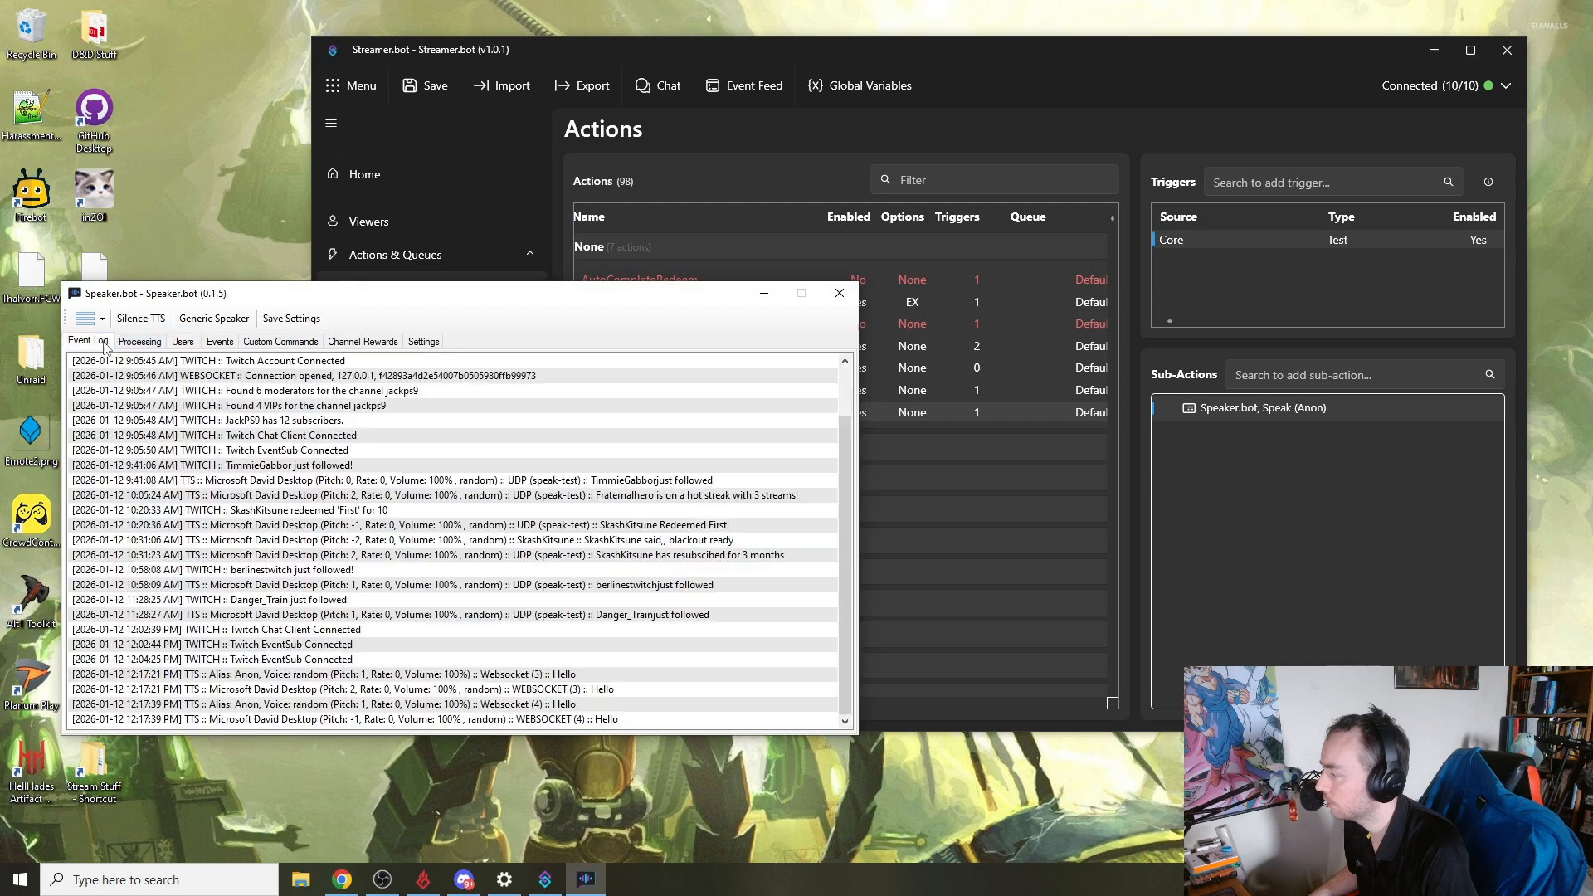
{"action": "left_click", "coordinate": [137, 342]}
{"action": "left_click", "coordinate": [178, 343]}
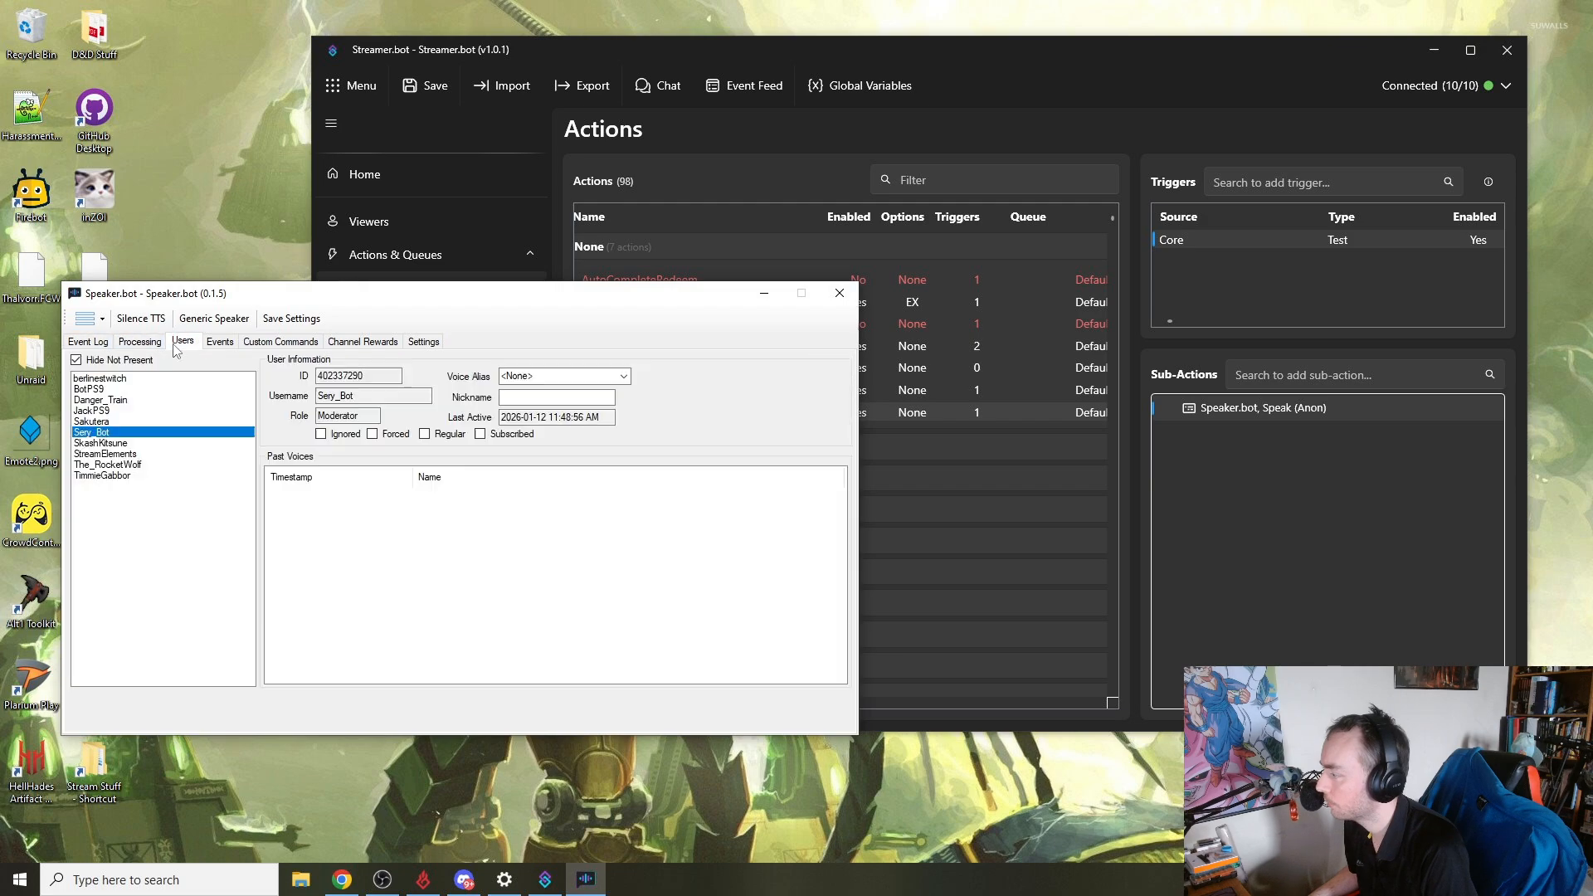
{"action": "left_click", "coordinate": [221, 344]}
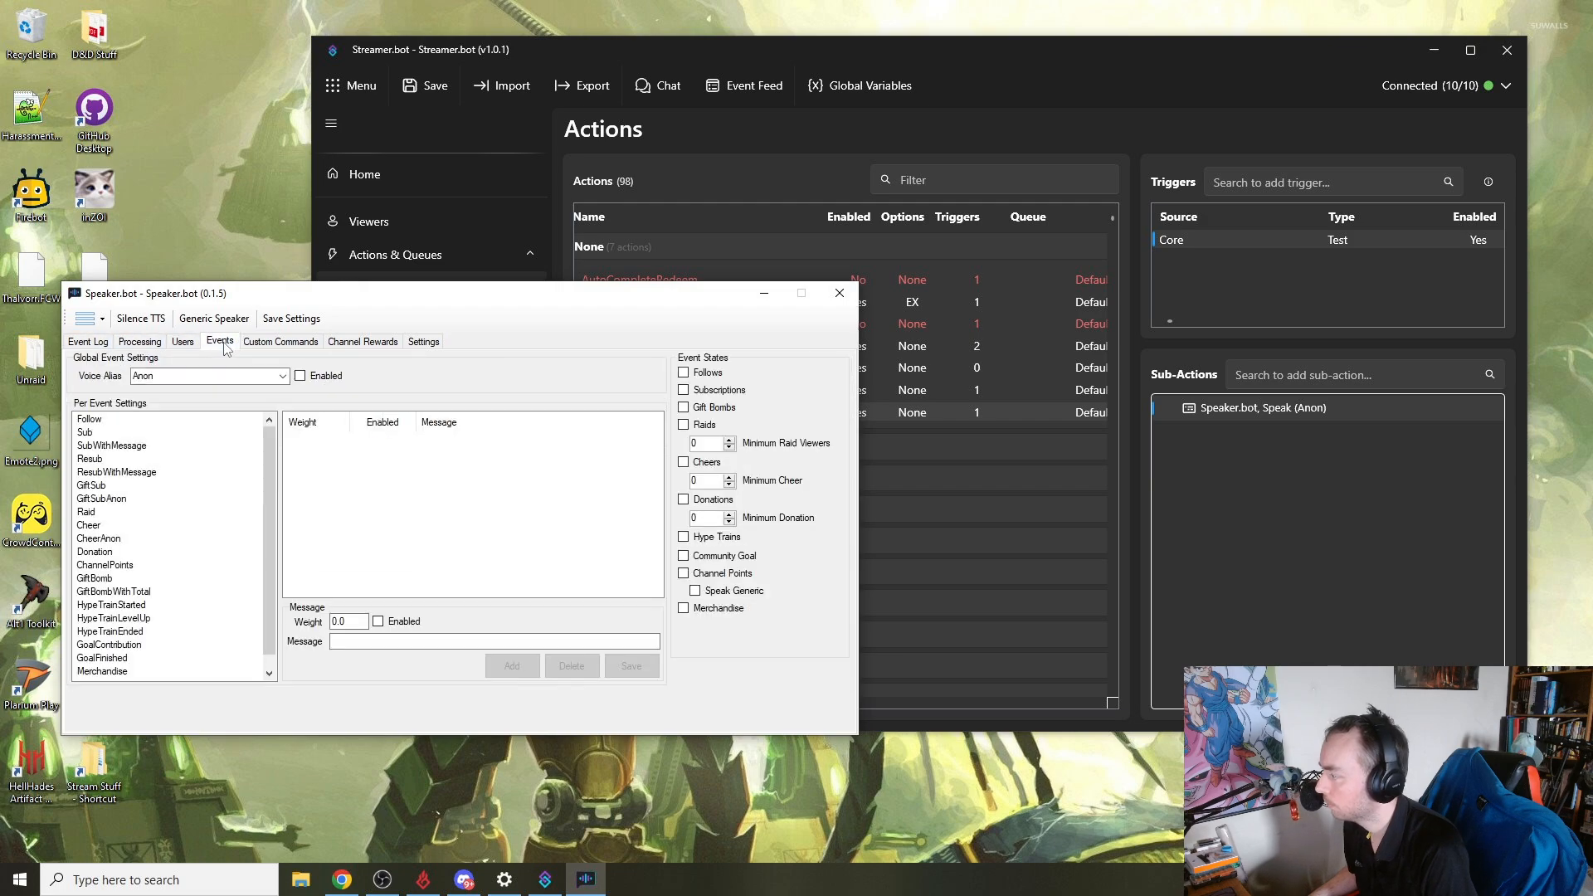
- Check the global event voice alias options and view the custom commands and channel rewards pages
{"action": "double_click", "coordinate": [251, 378]}
{"action": "left_click", "coordinate": [283, 377]}
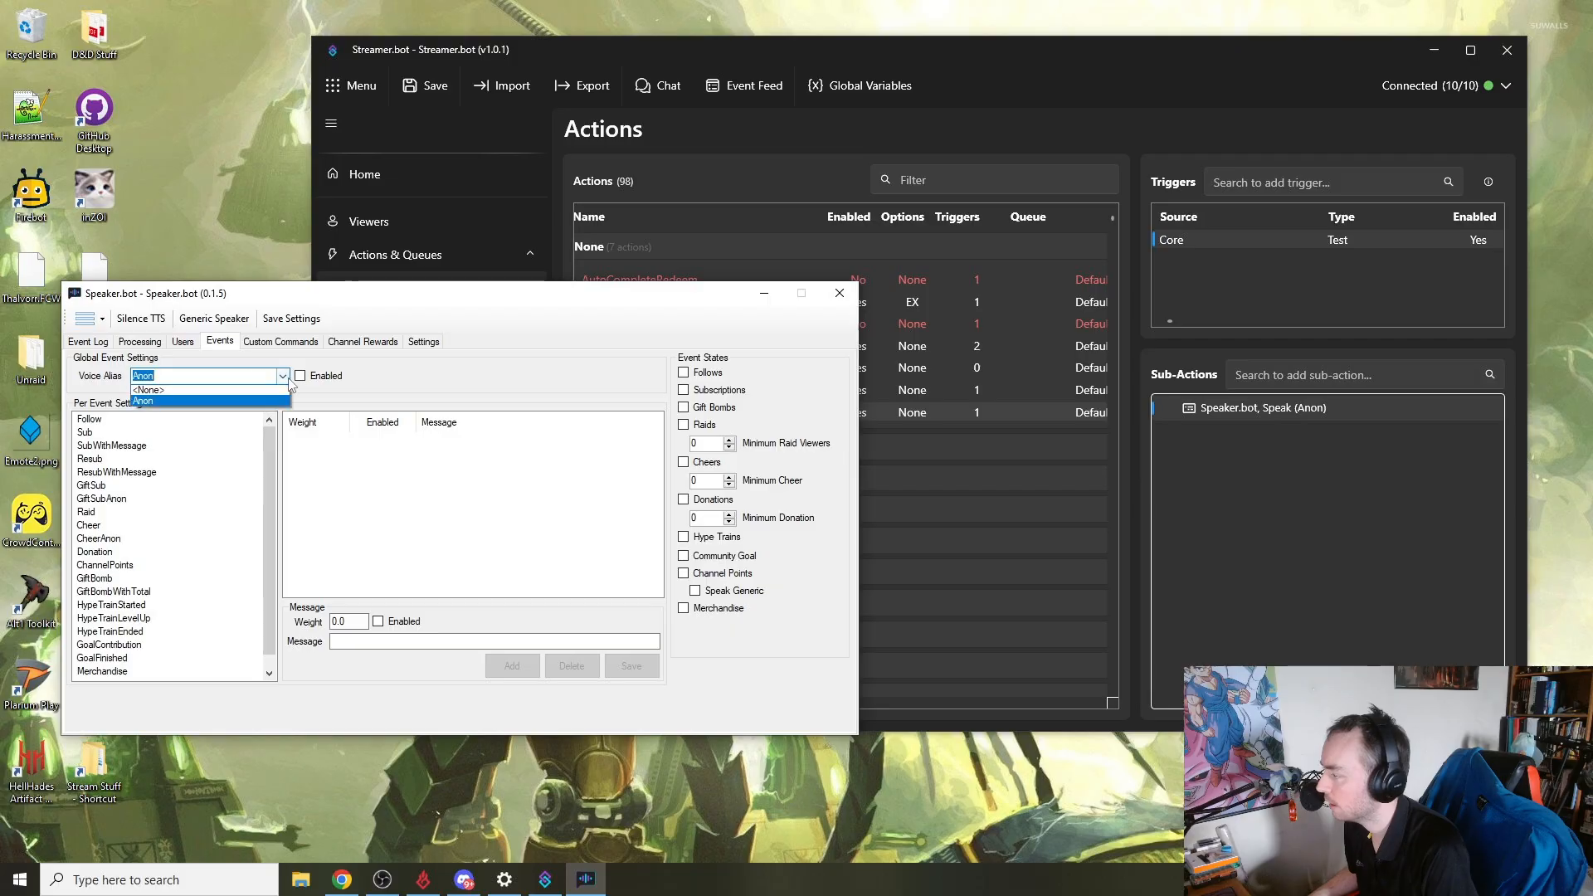
{"action": "left_click", "coordinate": [283, 378]}
{"action": "left_click", "coordinate": [280, 342]}
{"action": "left_click", "coordinate": [363, 341]}
- Open the speaking options, replacement and voice aliases settings pages
{"action": "left_click", "coordinate": [423, 342]}
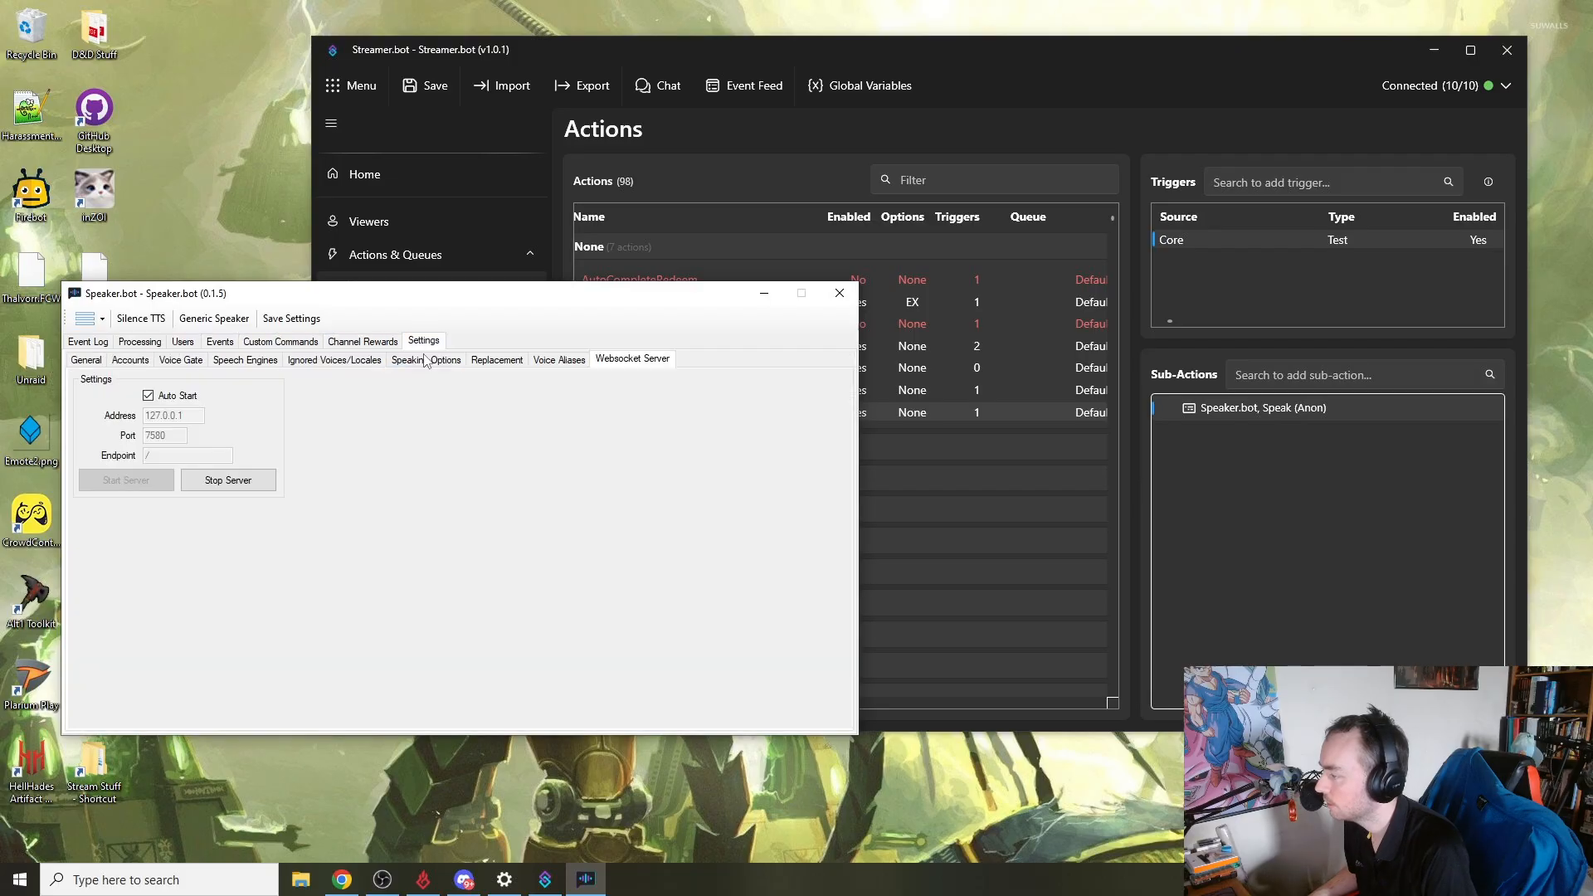
{"action": "left_click", "coordinate": [440, 365]}
{"action": "left_click", "coordinate": [497, 363]}
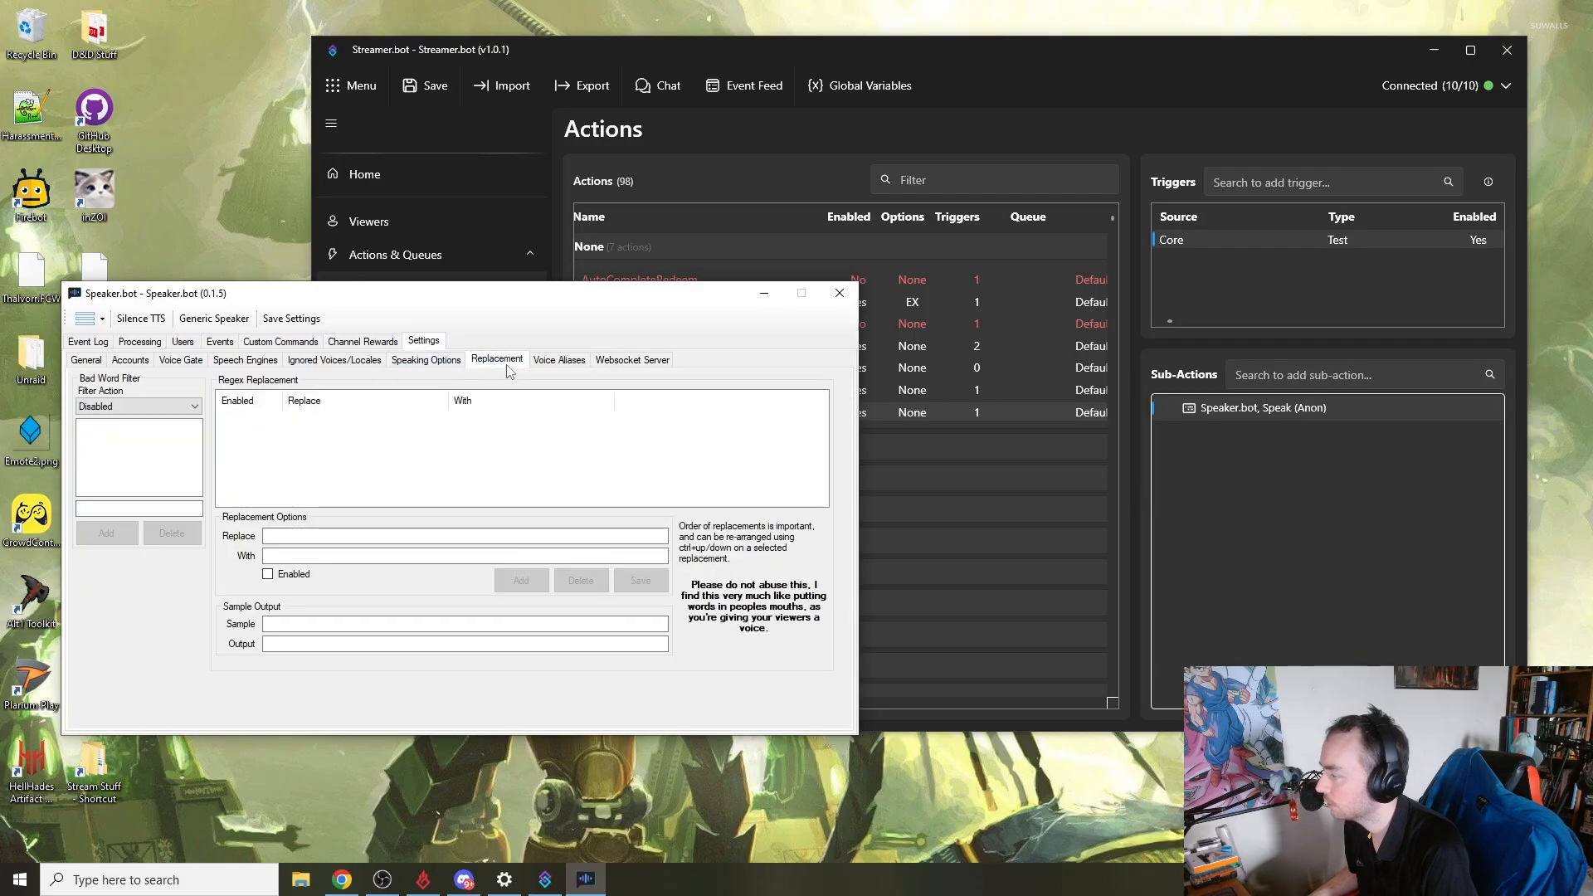
{"action": "left_click", "coordinate": [545, 362]}
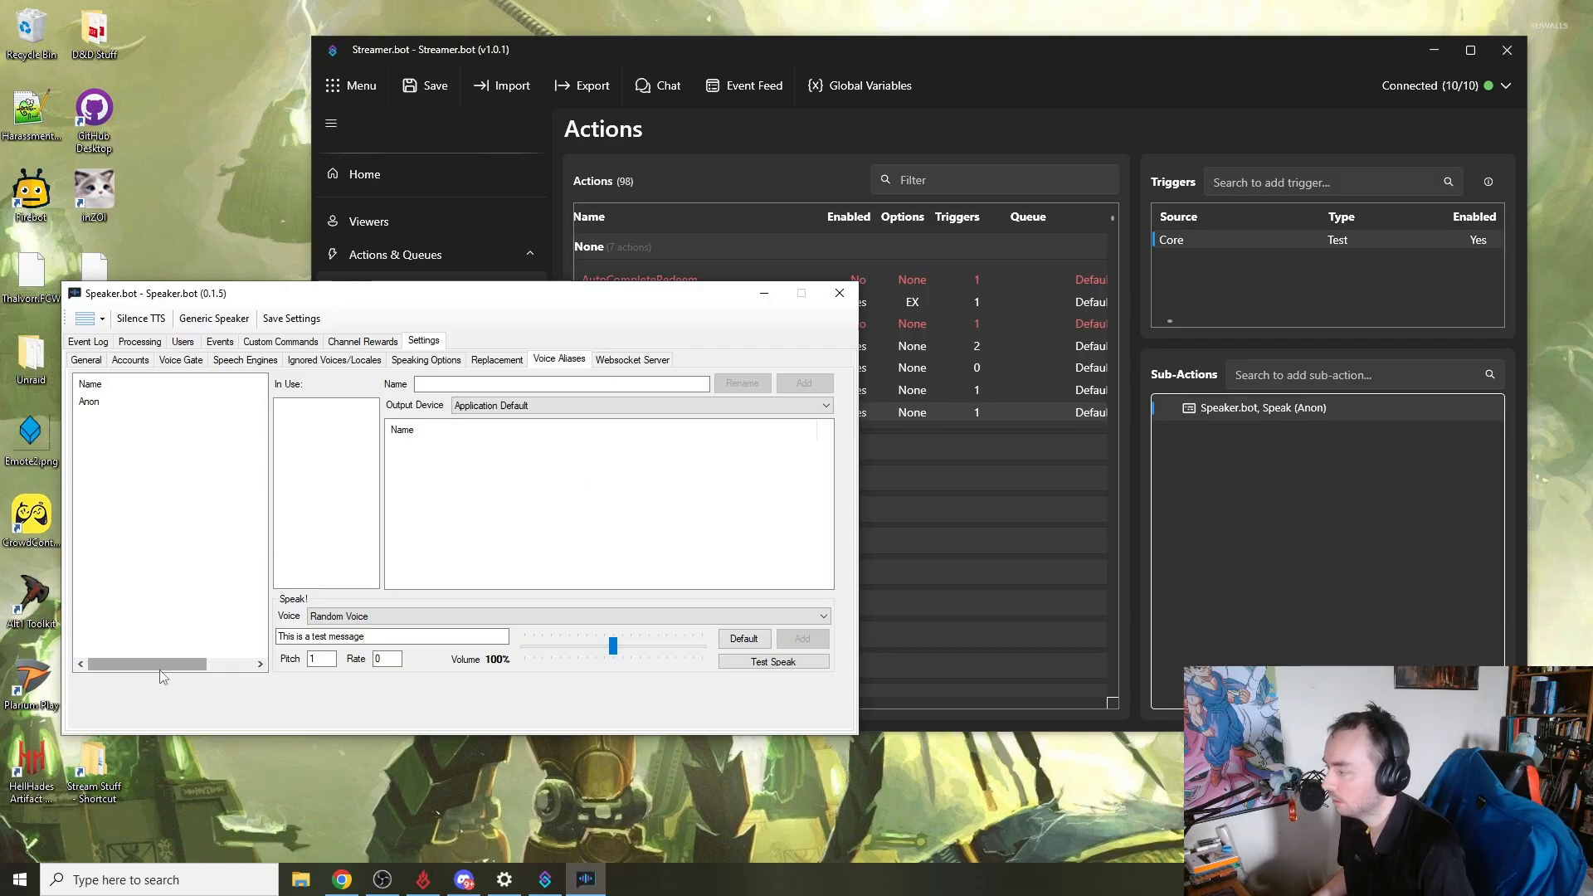
- Select the Anon voice alias and type a placeholder name over it
{"action": "left_click", "coordinate": [97, 404]}
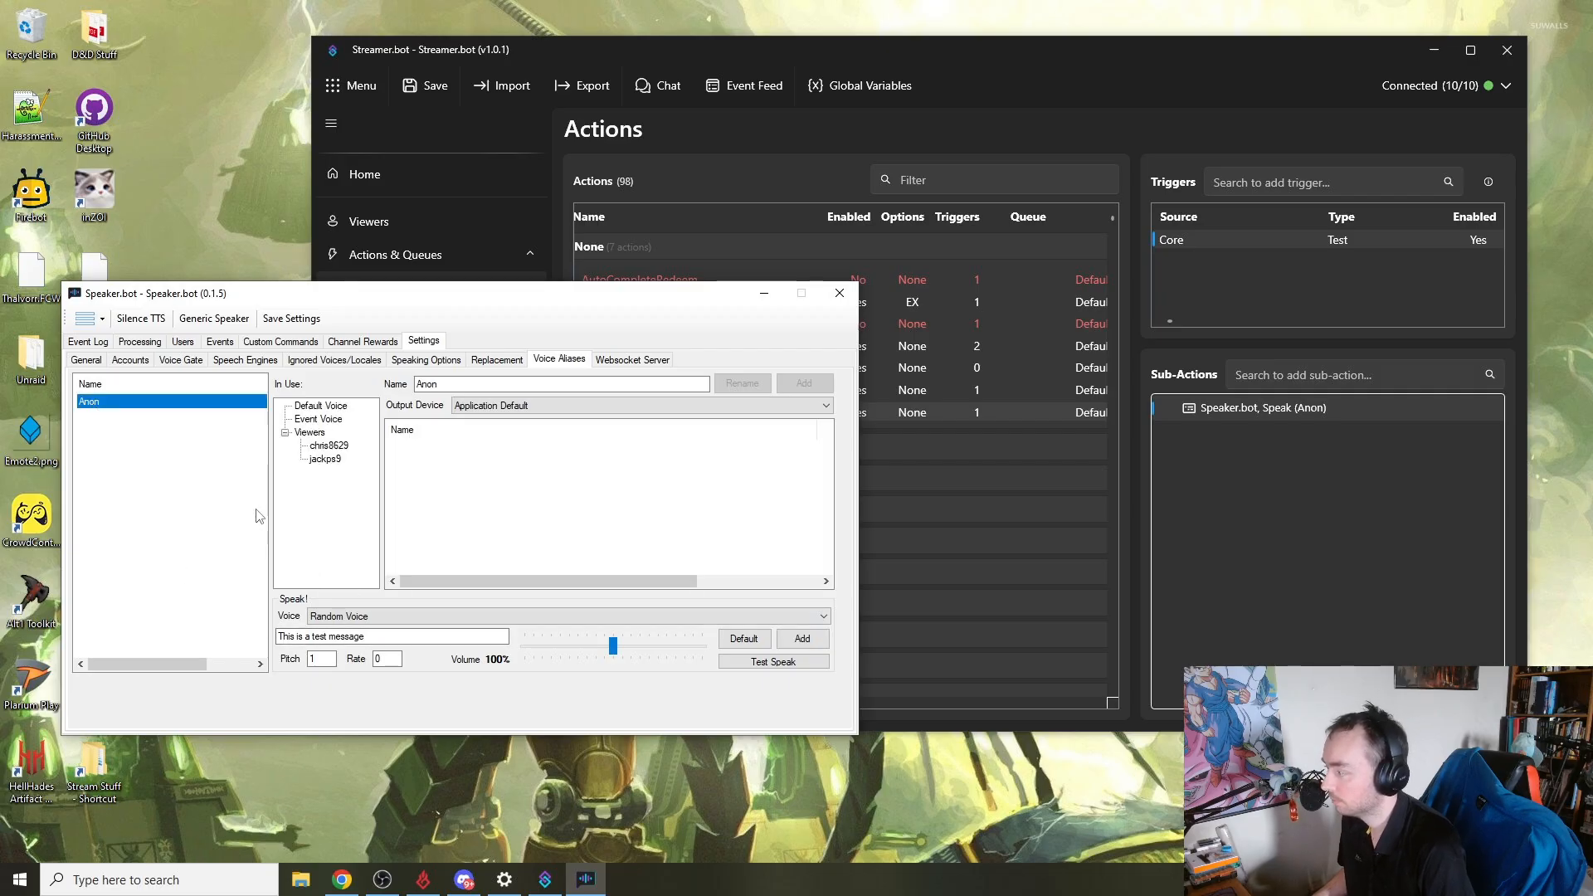
{"action": "left_click", "coordinate": [139, 502]}
{"action": "double_click", "coordinate": [428, 383]}
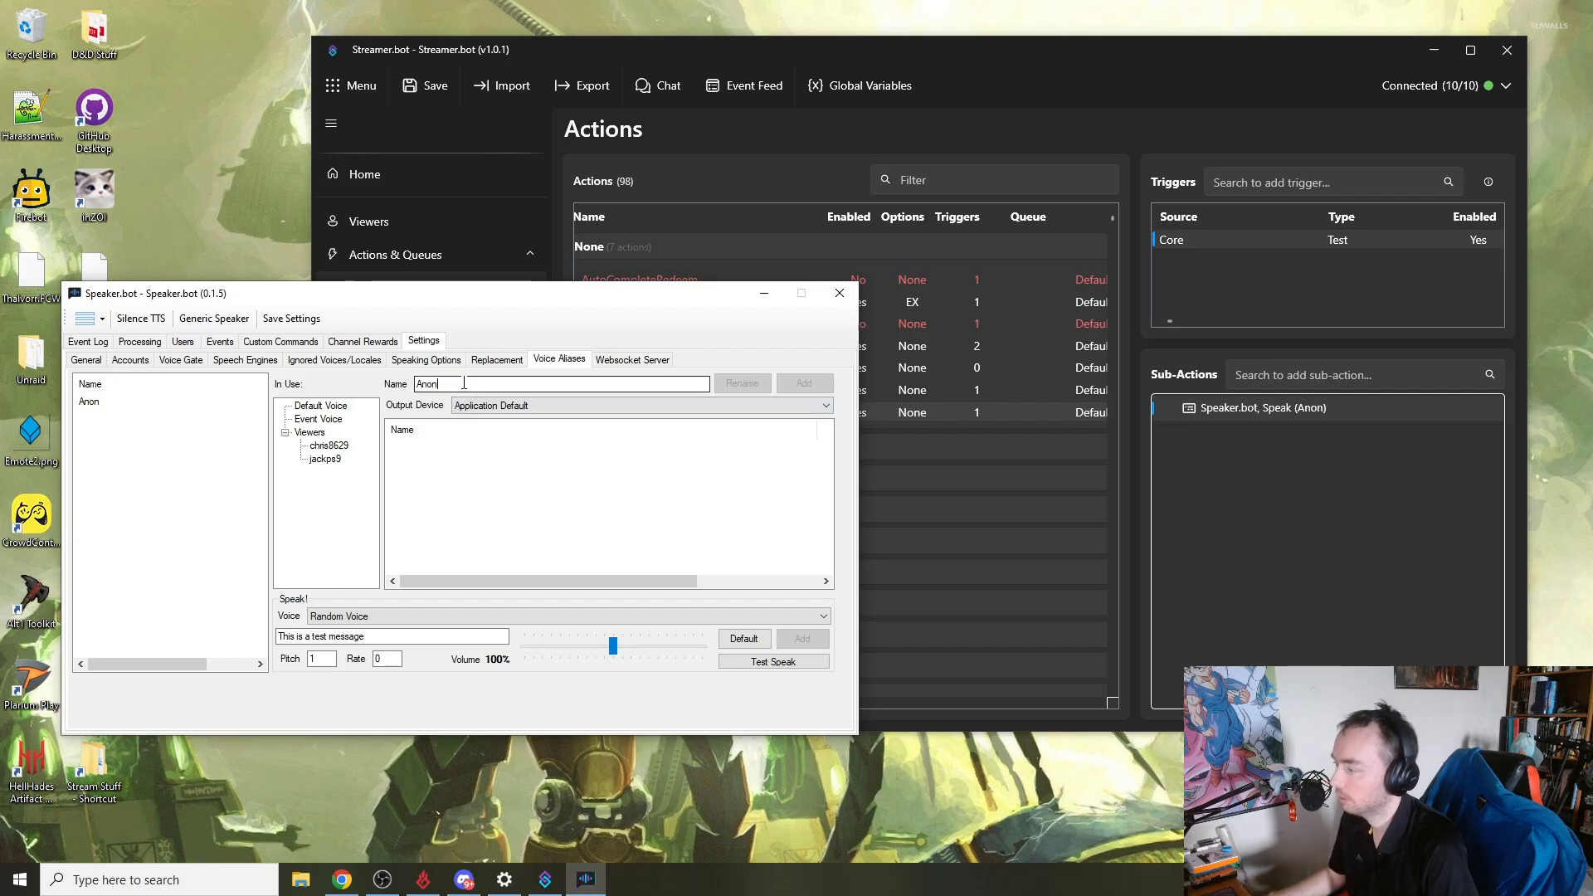
{"action": "type", "text": "asafcASFC"}
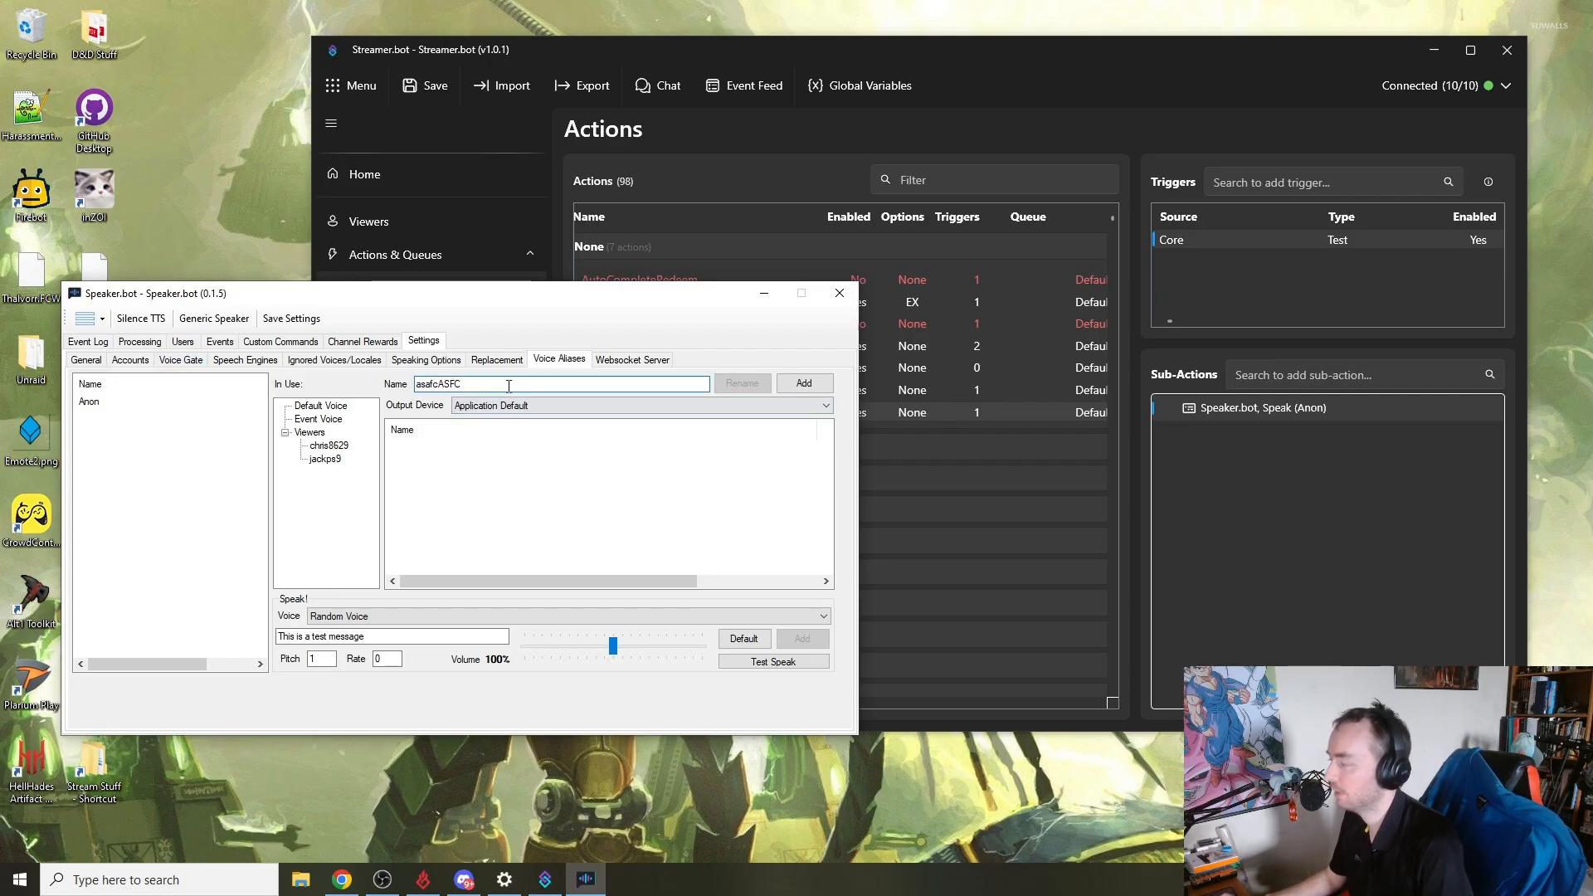
{"action": "key", "text": "ctrl+a"}
{"action": "type", "text": "FDSAHGFKDJASG"}
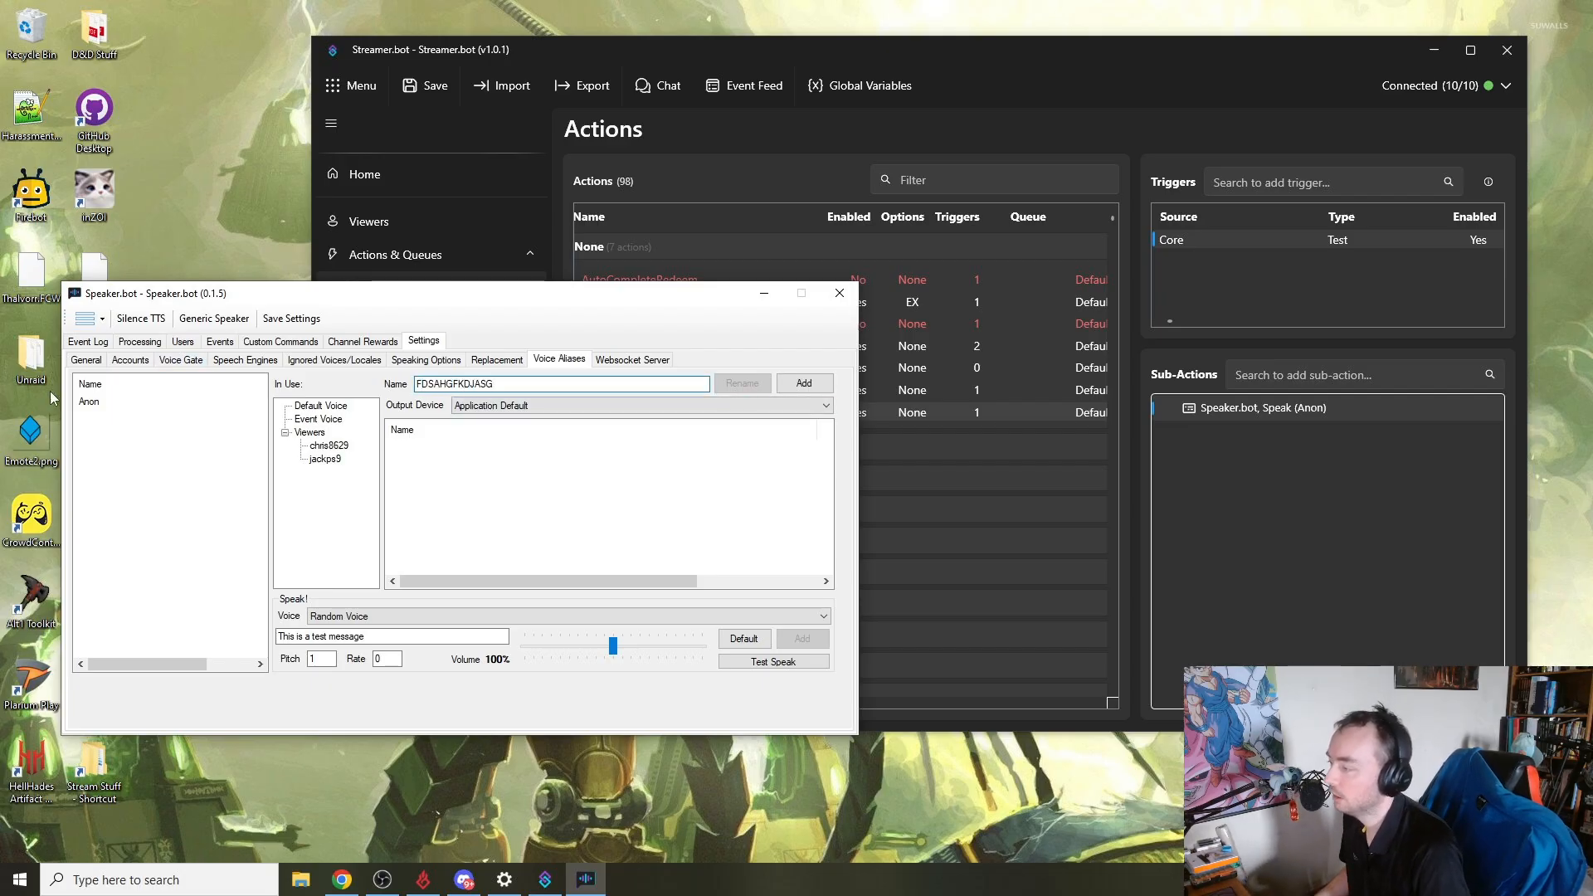
- Look through the available output devices for the voice alias
{"action": "left_click", "coordinate": [522, 407]}
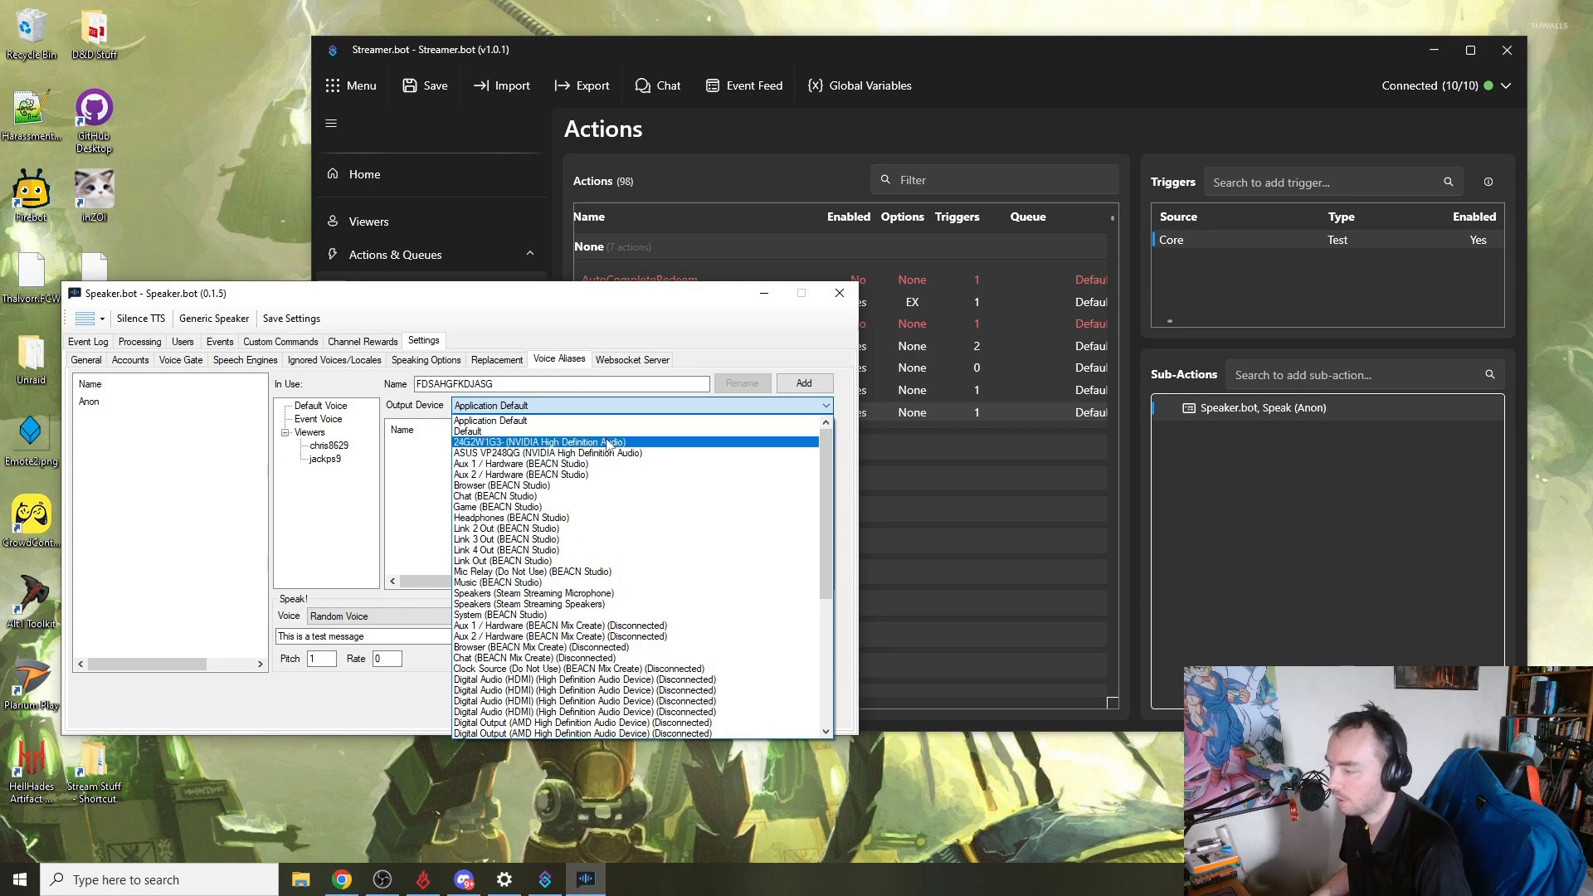
{"action": "scroll", "coordinate": [588, 508], "scroll_direction": "down", "scroll_amount": 4}
{"action": "scroll", "coordinate": [589, 508], "scroll_direction": "up", "scroll_amount": 4}
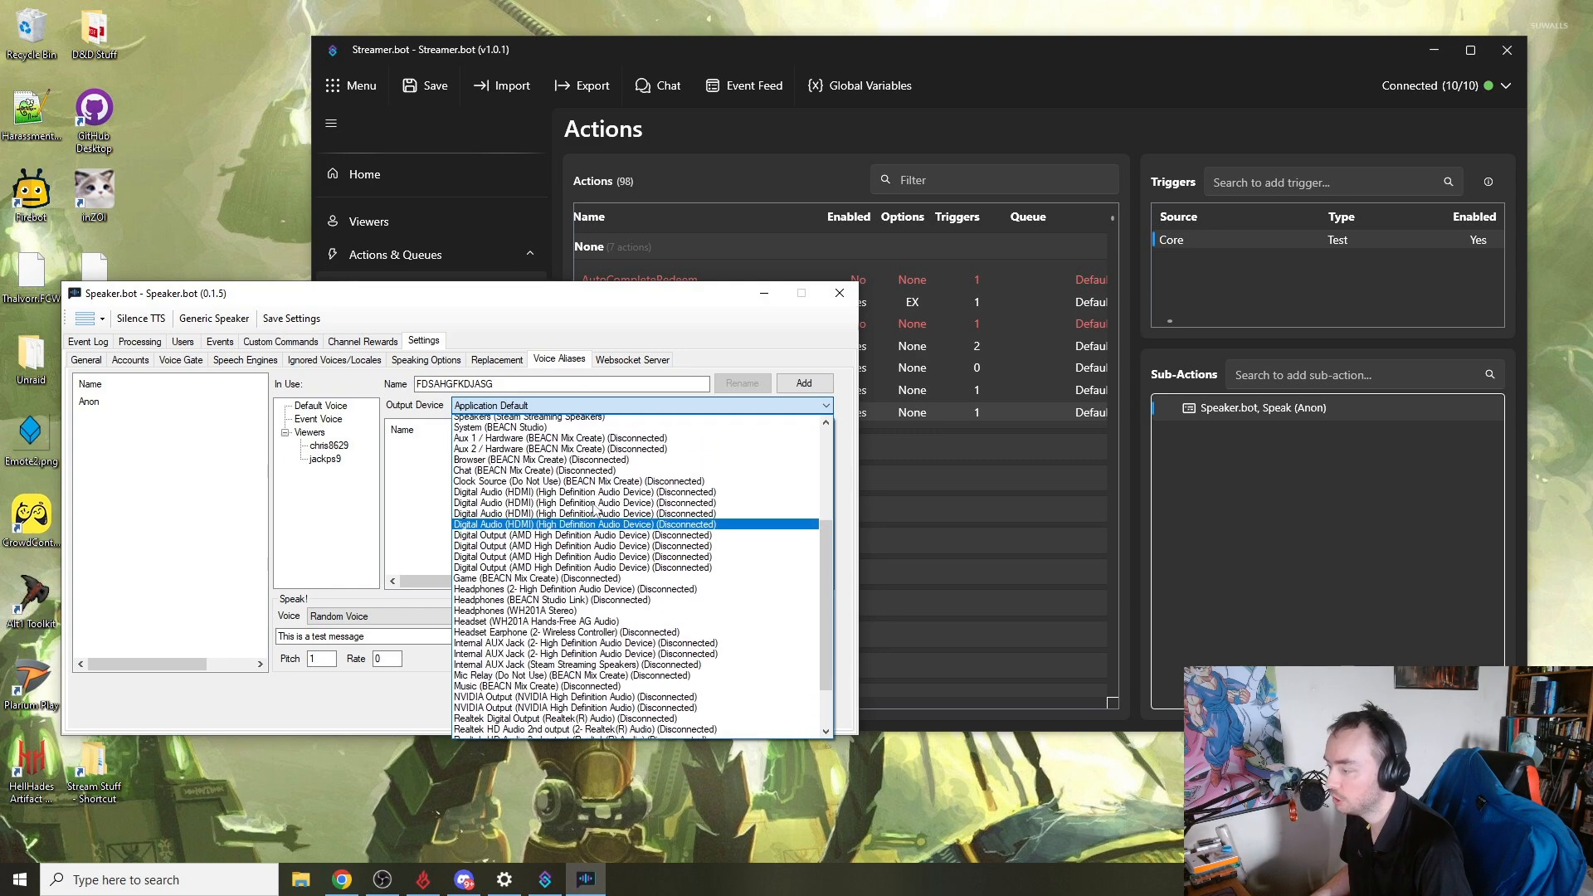
{"action": "scroll", "coordinate": [622, 531], "scroll_direction": "down", "scroll_amount": 4}
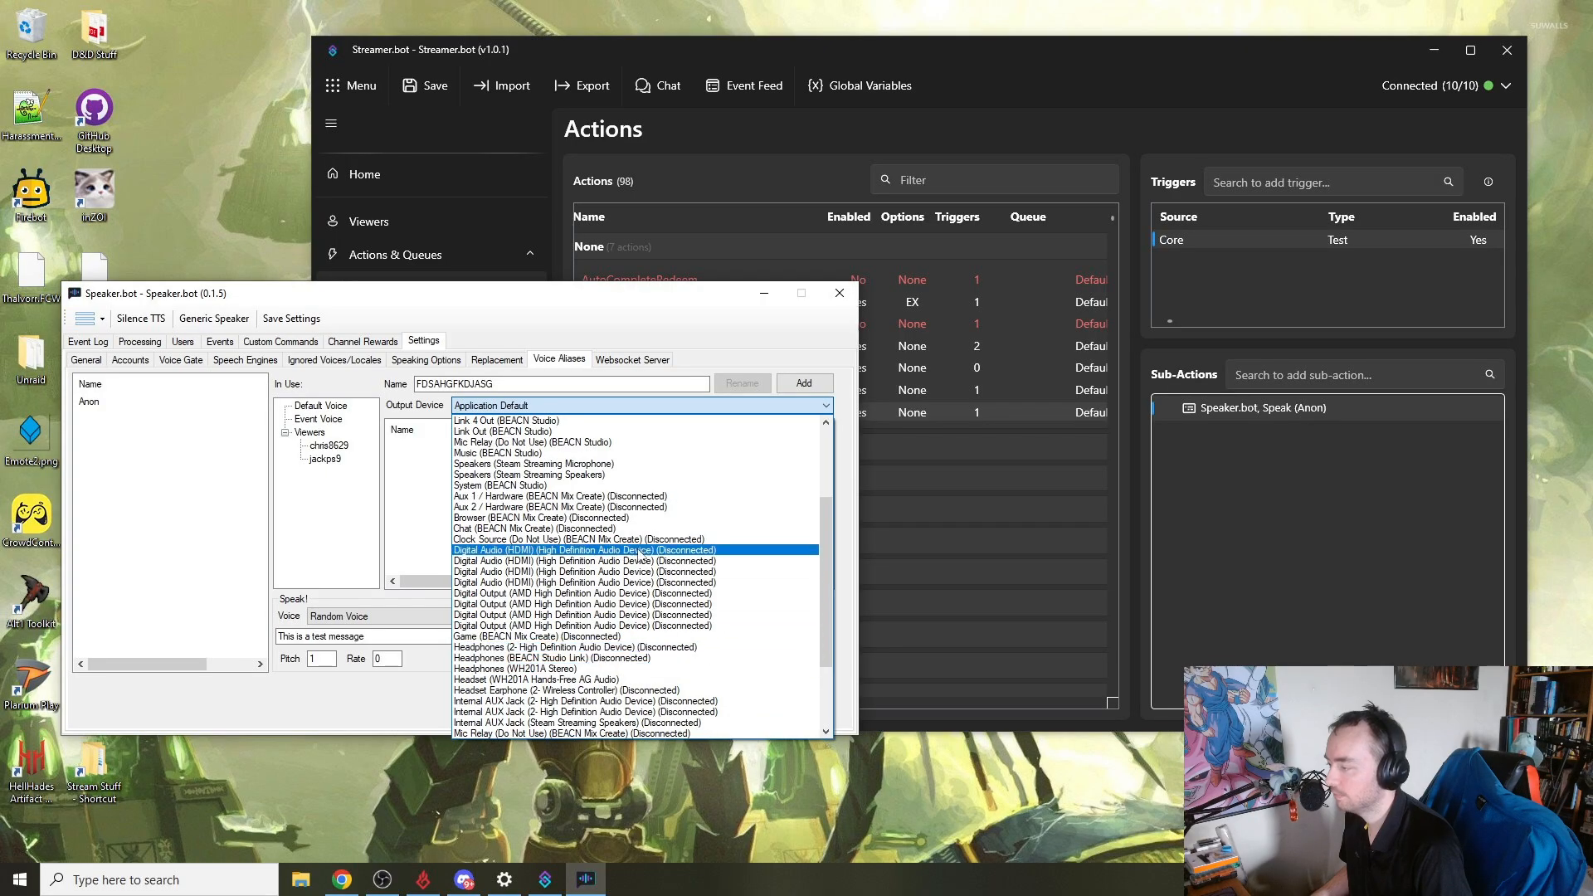
{"action": "scroll", "coordinate": [648, 544], "scroll_direction": "up", "scroll_amount": 5}
{"action": "left_click", "coordinate": [718, 415]}
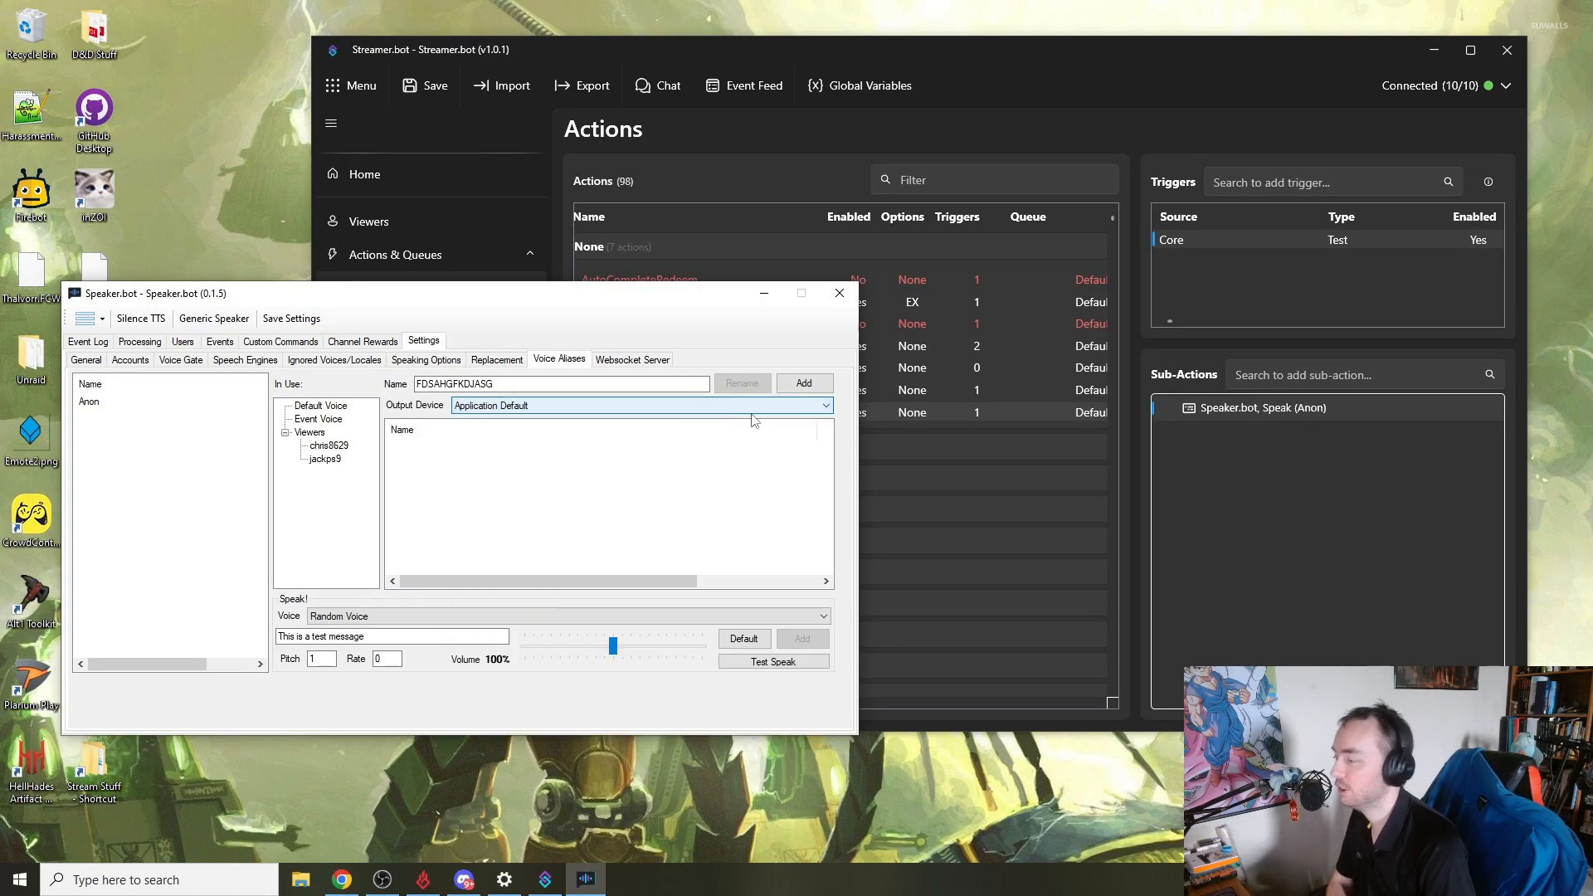
- Reselect the Anon voice alias and test-speak its sample message
{"action": "left_click", "coordinate": [88, 403]}
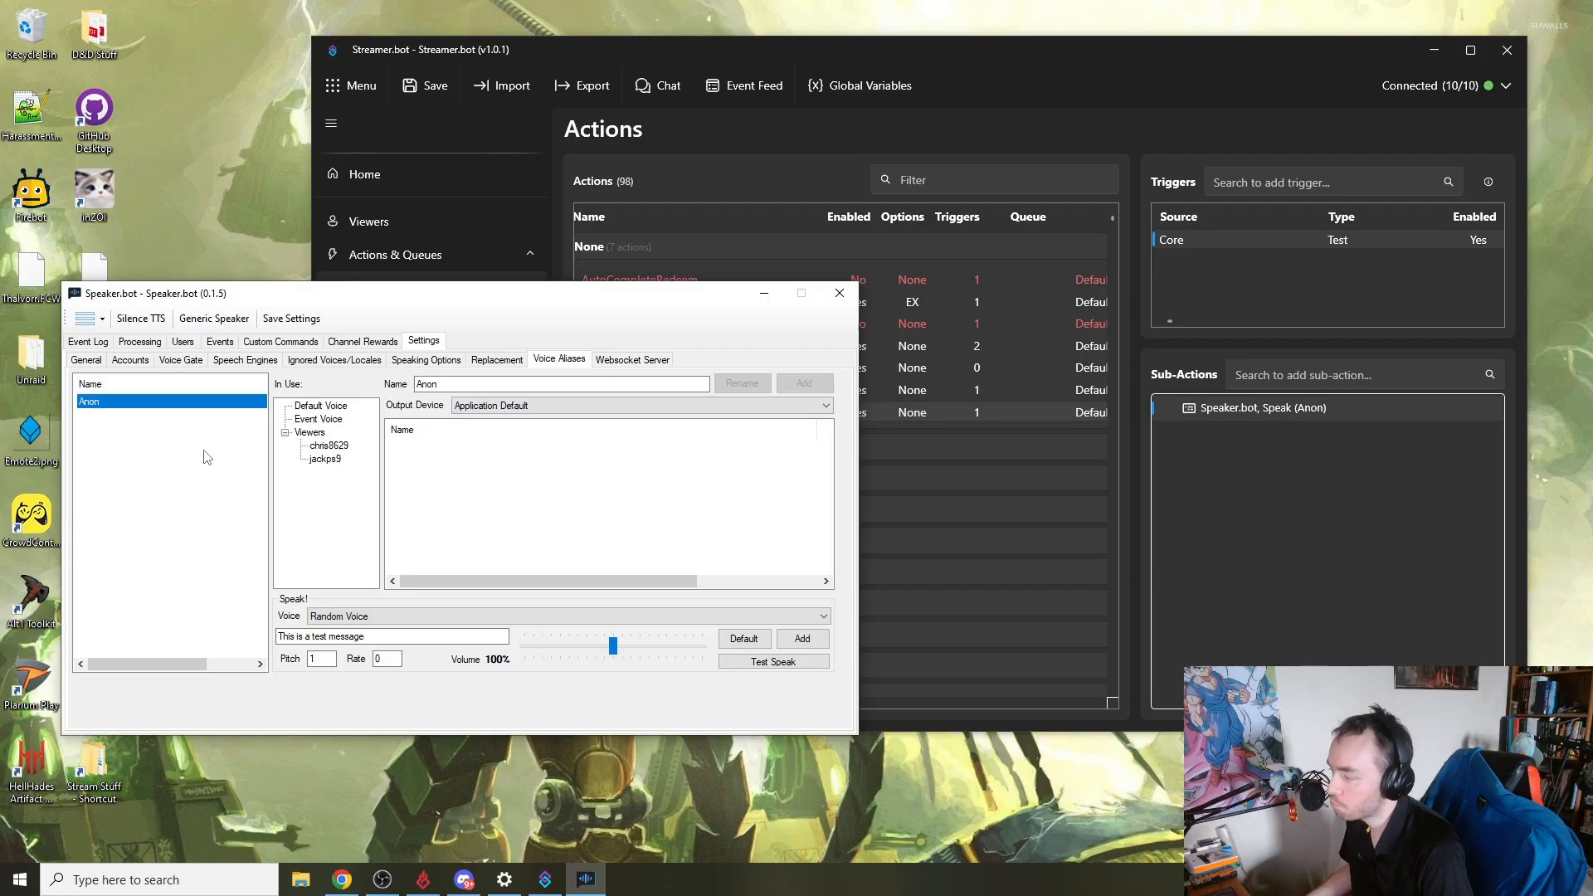
{"action": "left_click", "coordinate": [746, 662]}
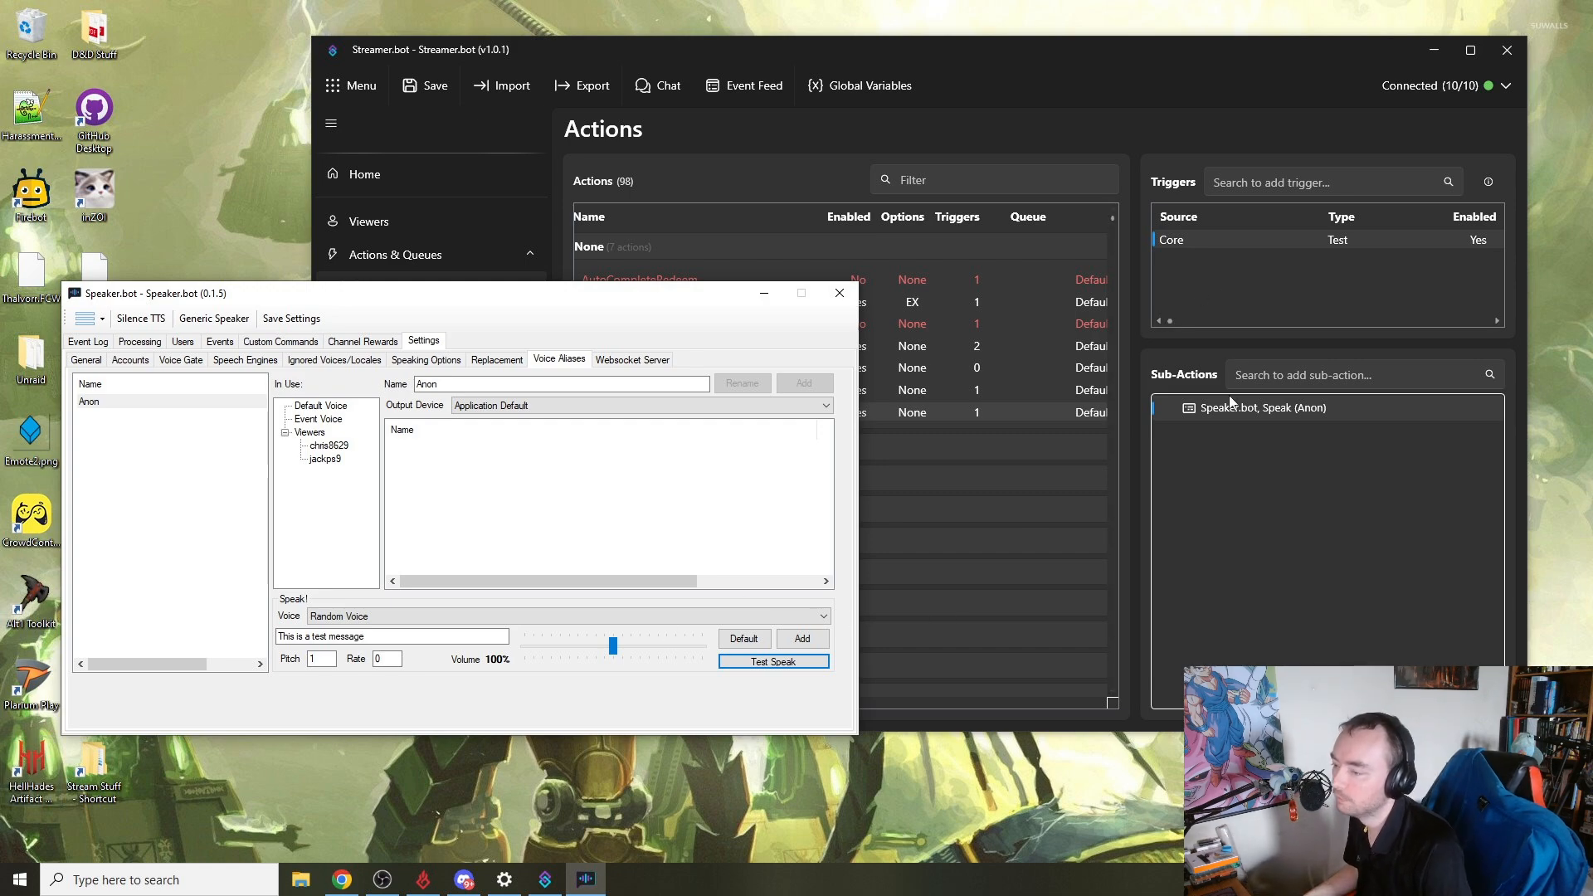
- Switch to Streamer.bot and maximize its window
{"action": "left_click", "coordinate": [1192, 335]}
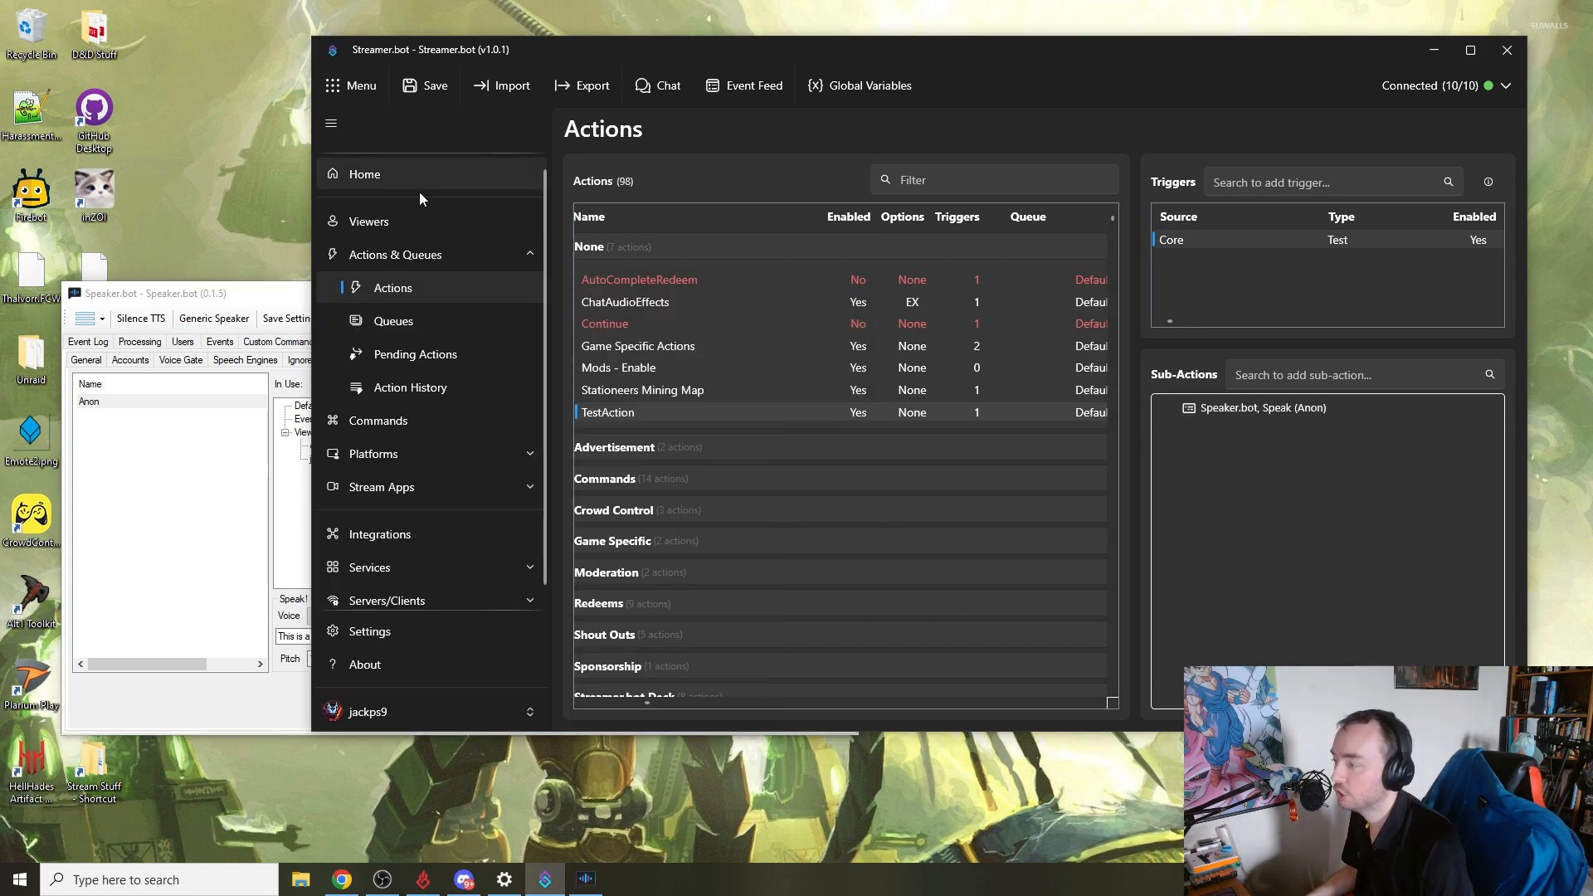
{"action": "left_click_drag", "start_coordinate": [927, 54], "coordinate": [798, 0]}
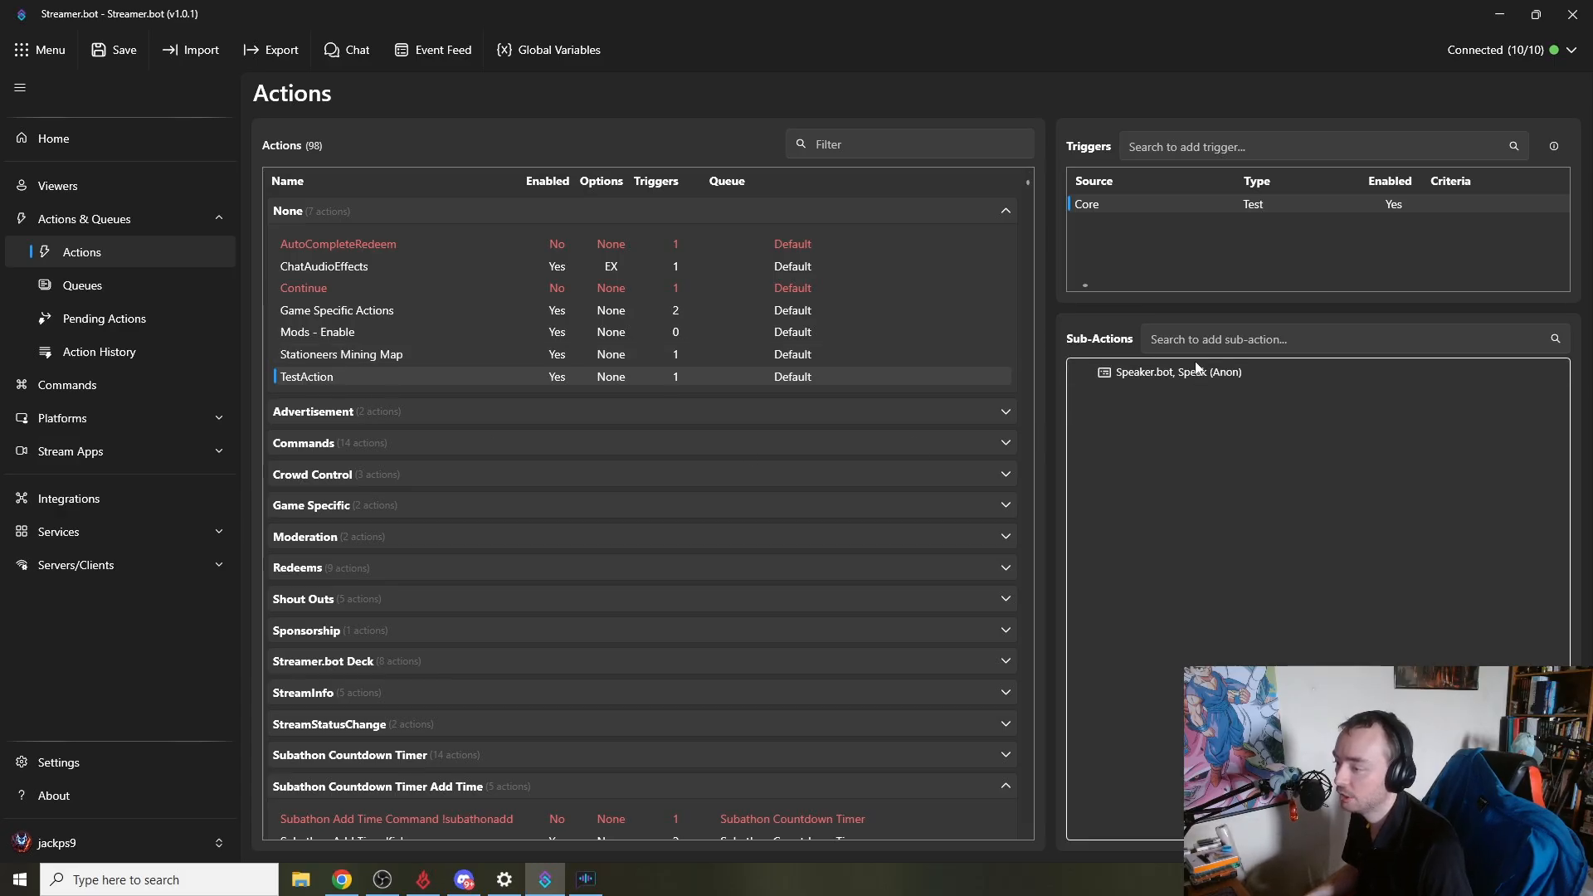
{"action": "right_click", "coordinate": [1135, 425]}
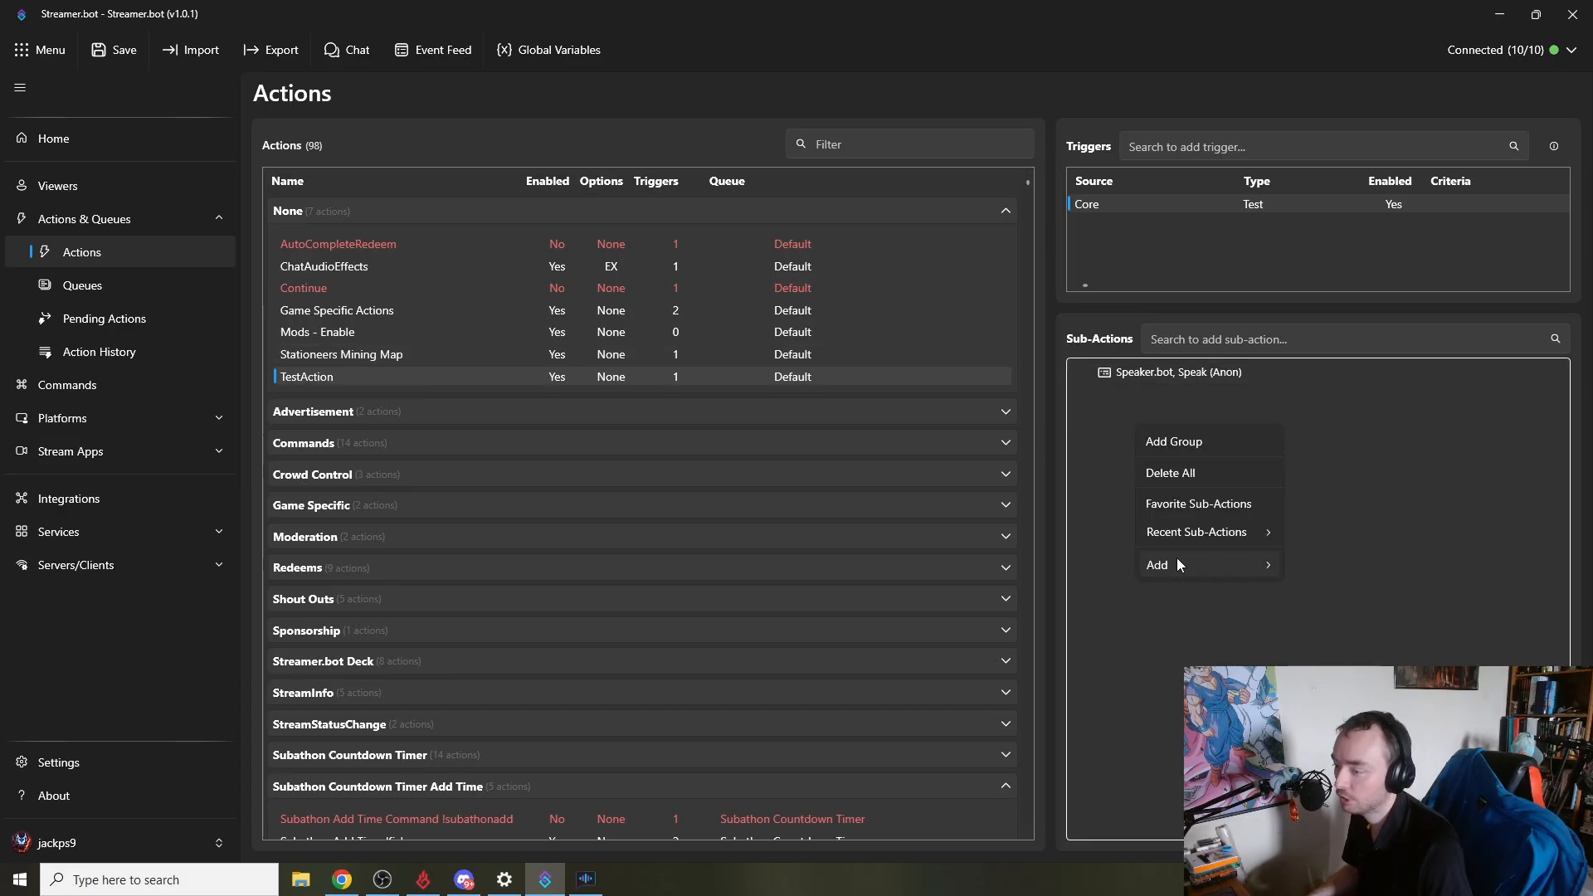
{"action": "mouse_move", "coordinate": [1178, 559]}
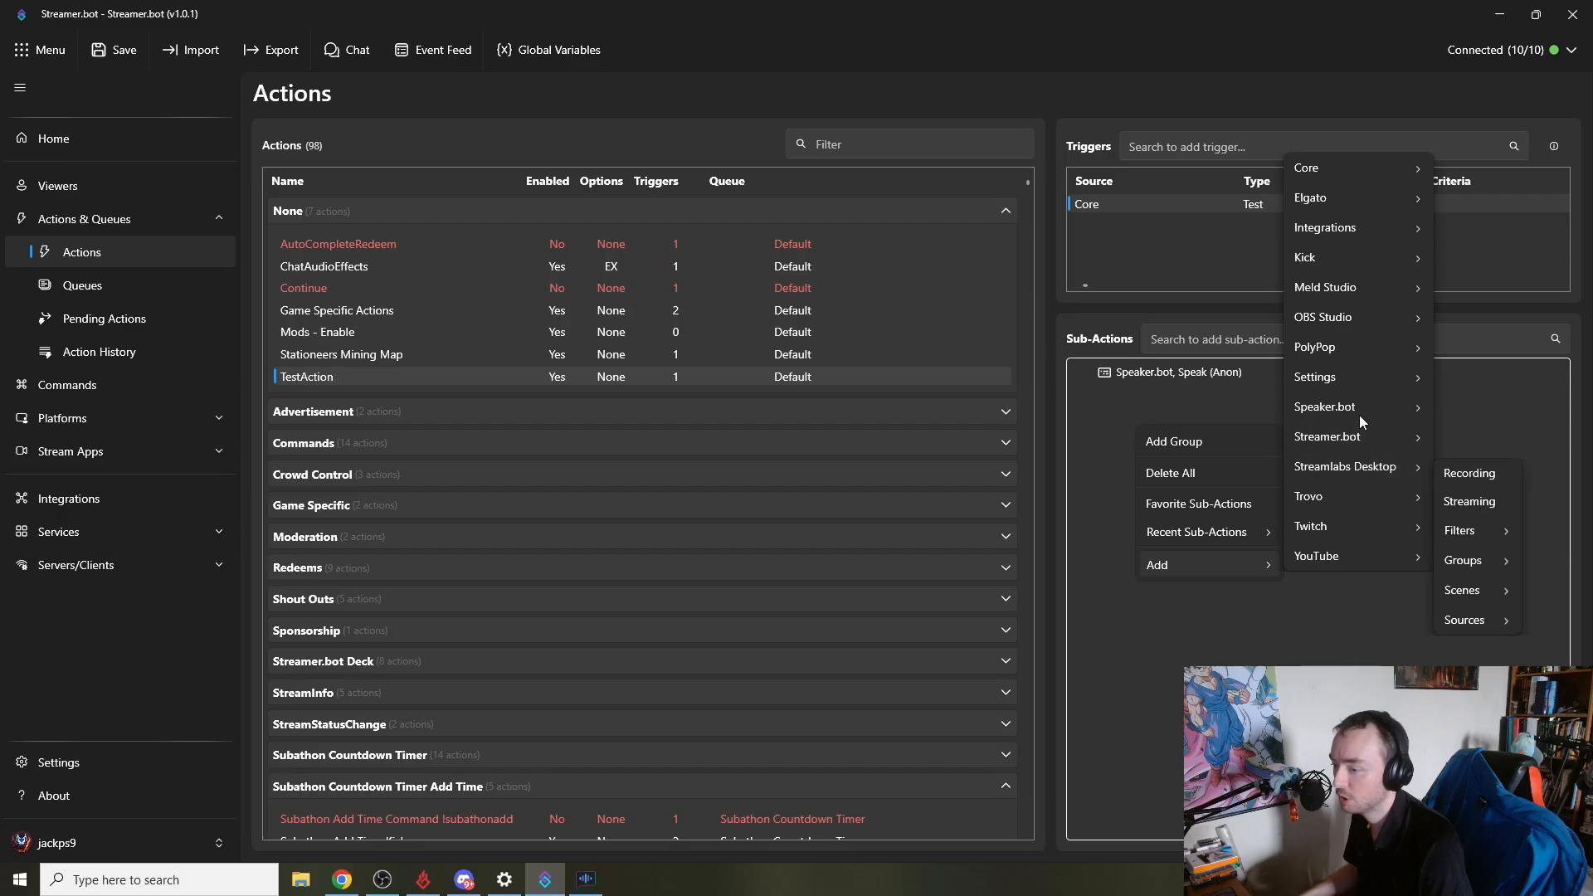
{"action": "mouse_move", "coordinate": [1354, 412]}
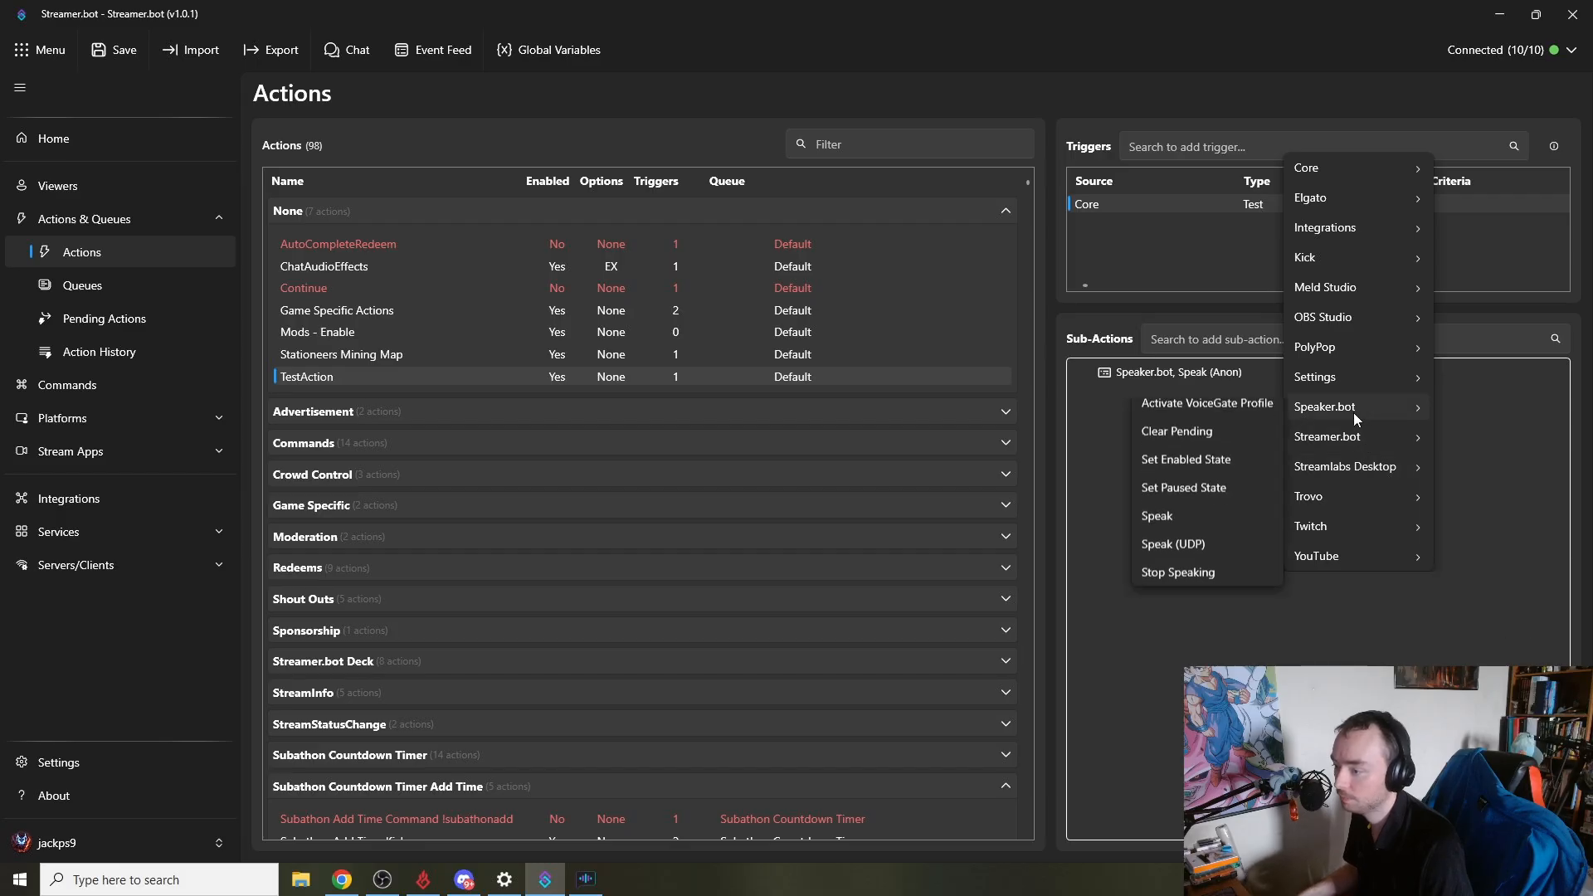
{"action": "left_click", "coordinate": [1217, 522]}
{"action": "left_click", "coordinate": [721, 406]}
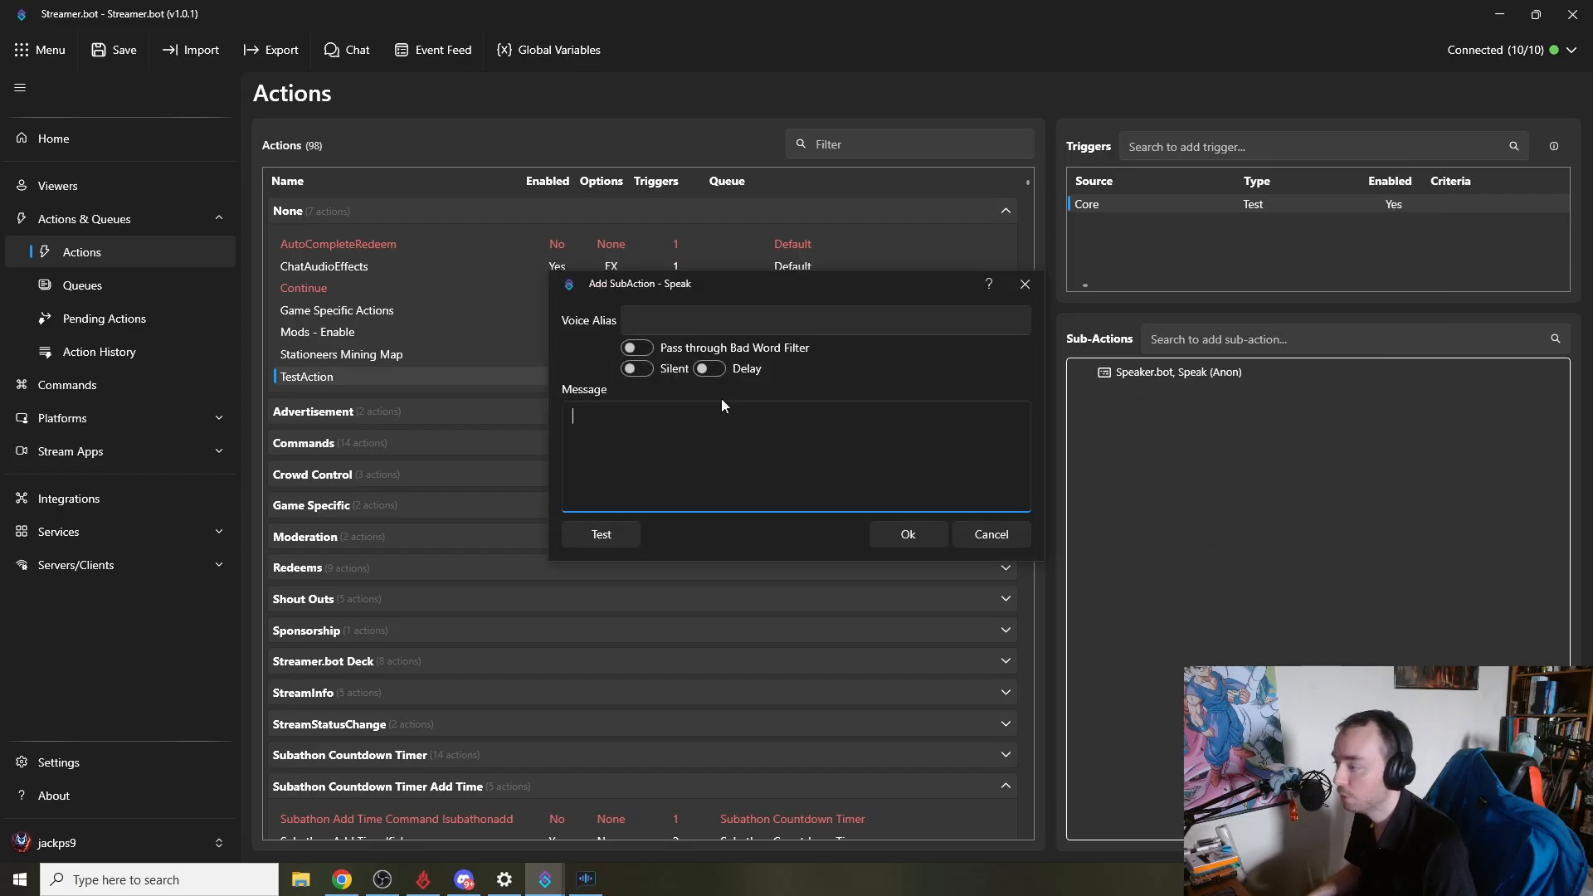
{"action": "left_click", "coordinate": [713, 321]}
{"action": "left_click", "coordinate": [586, 878]}
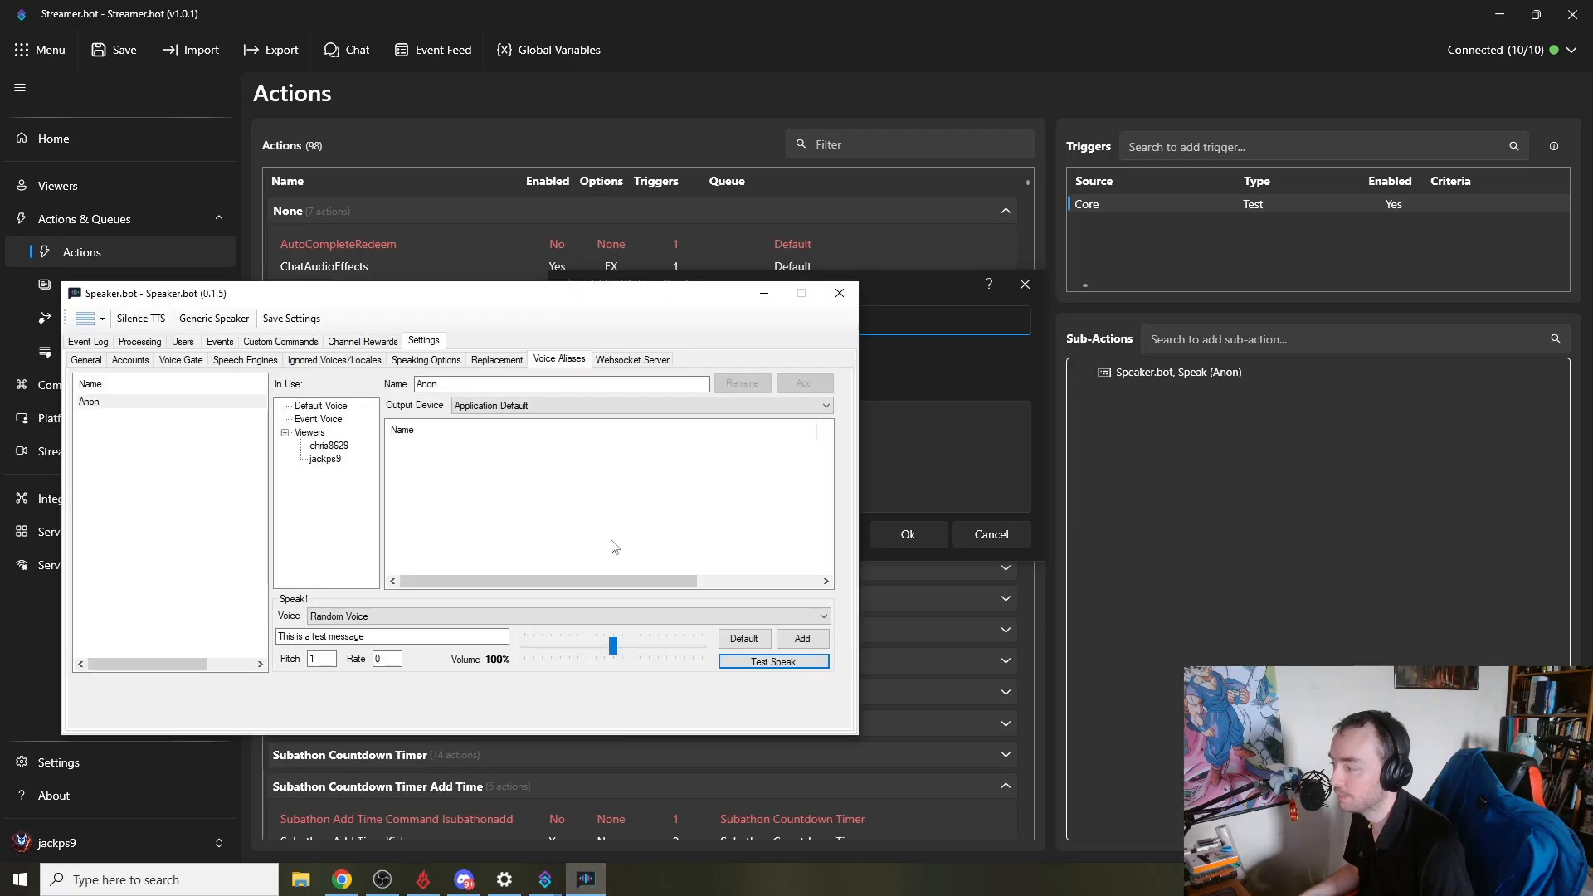
{"action": "left_click_drag", "start_coordinate": [443, 384], "coordinate": [389, 390]}
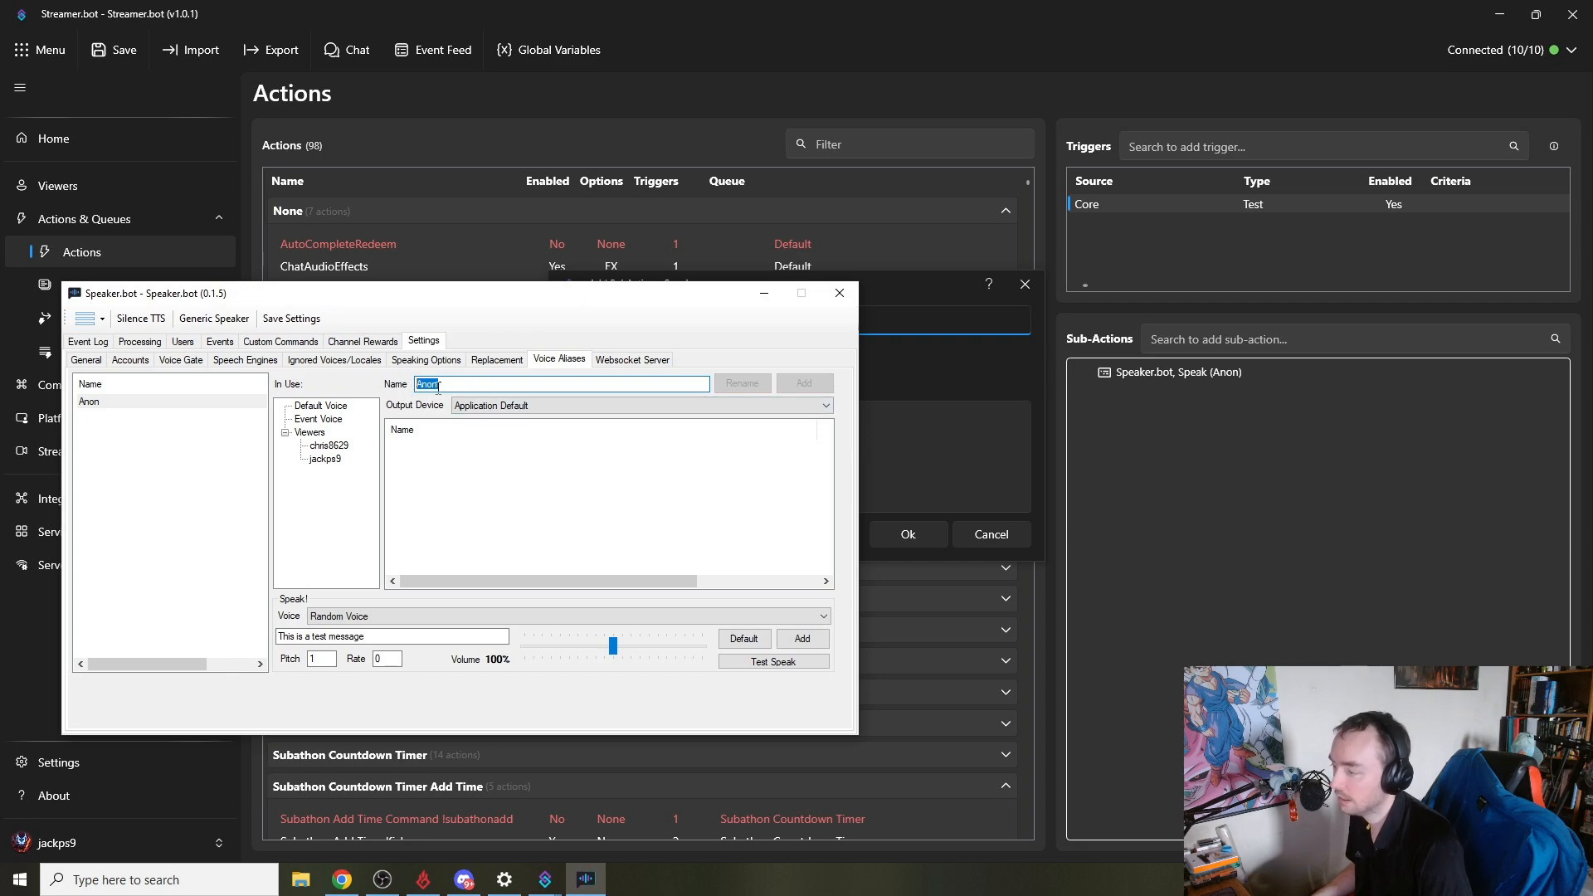
{"action": "key", "text": "alt+Tab"}
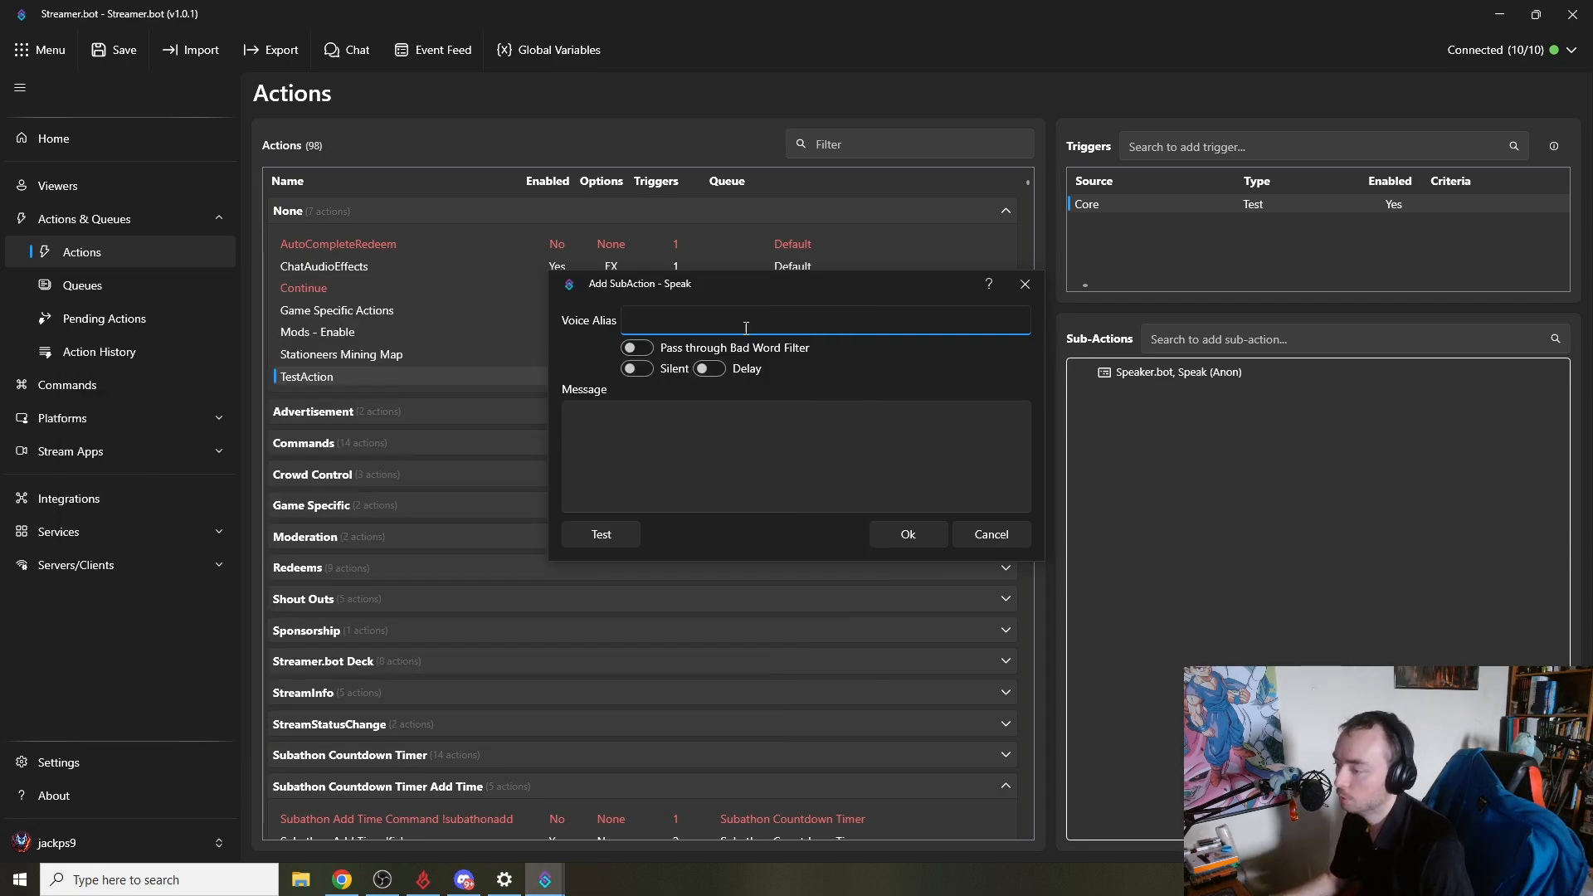
{"action": "left_click", "coordinate": [979, 535]}
- Edit the existing Speak (Anon) sub-action so its message reads Hello %user%
{"action": "double_click", "coordinate": [1158, 373]}
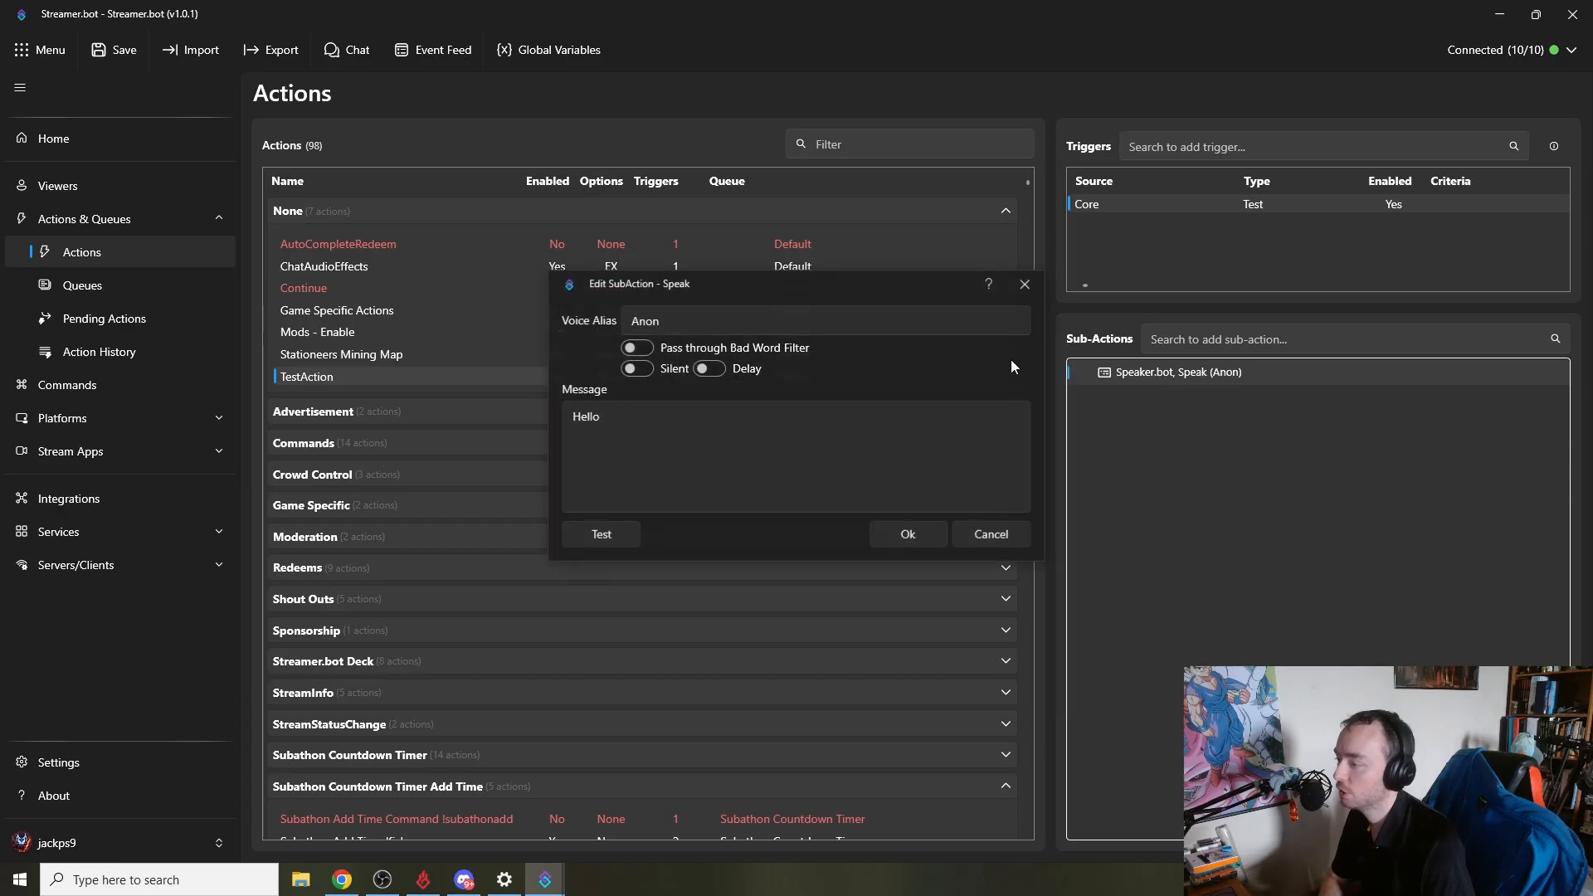
{"action": "left_click_drag", "start_coordinate": [690, 322], "coordinate": [615, 322]}
{"action": "left_click_drag", "start_coordinate": [607, 419], "coordinate": [334, 372]}
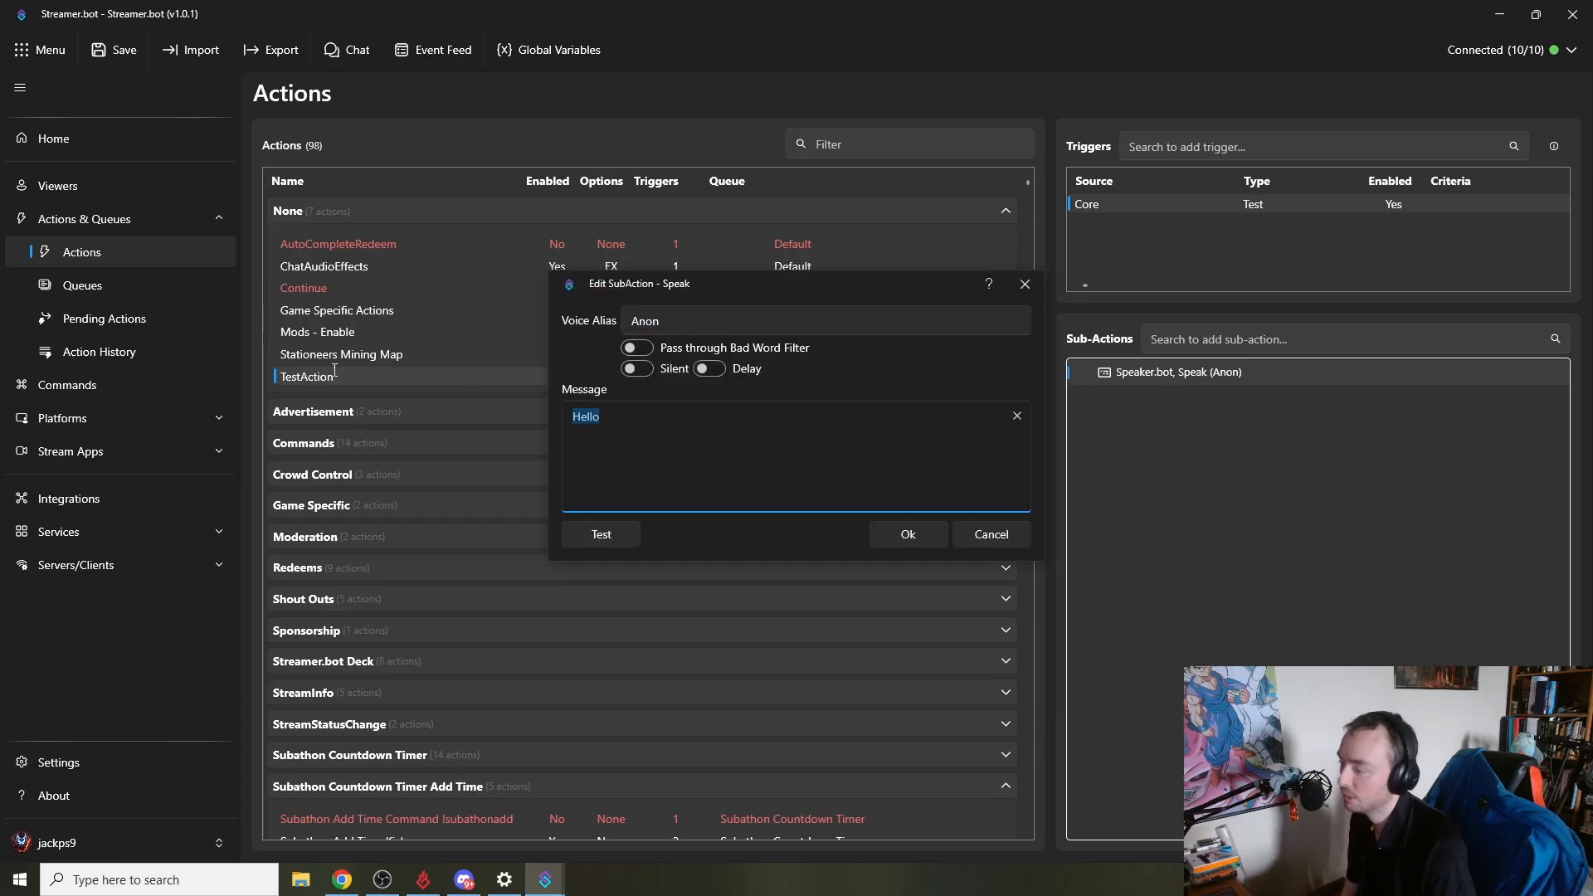
{"action": "left_click", "coordinate": [735, 426]}
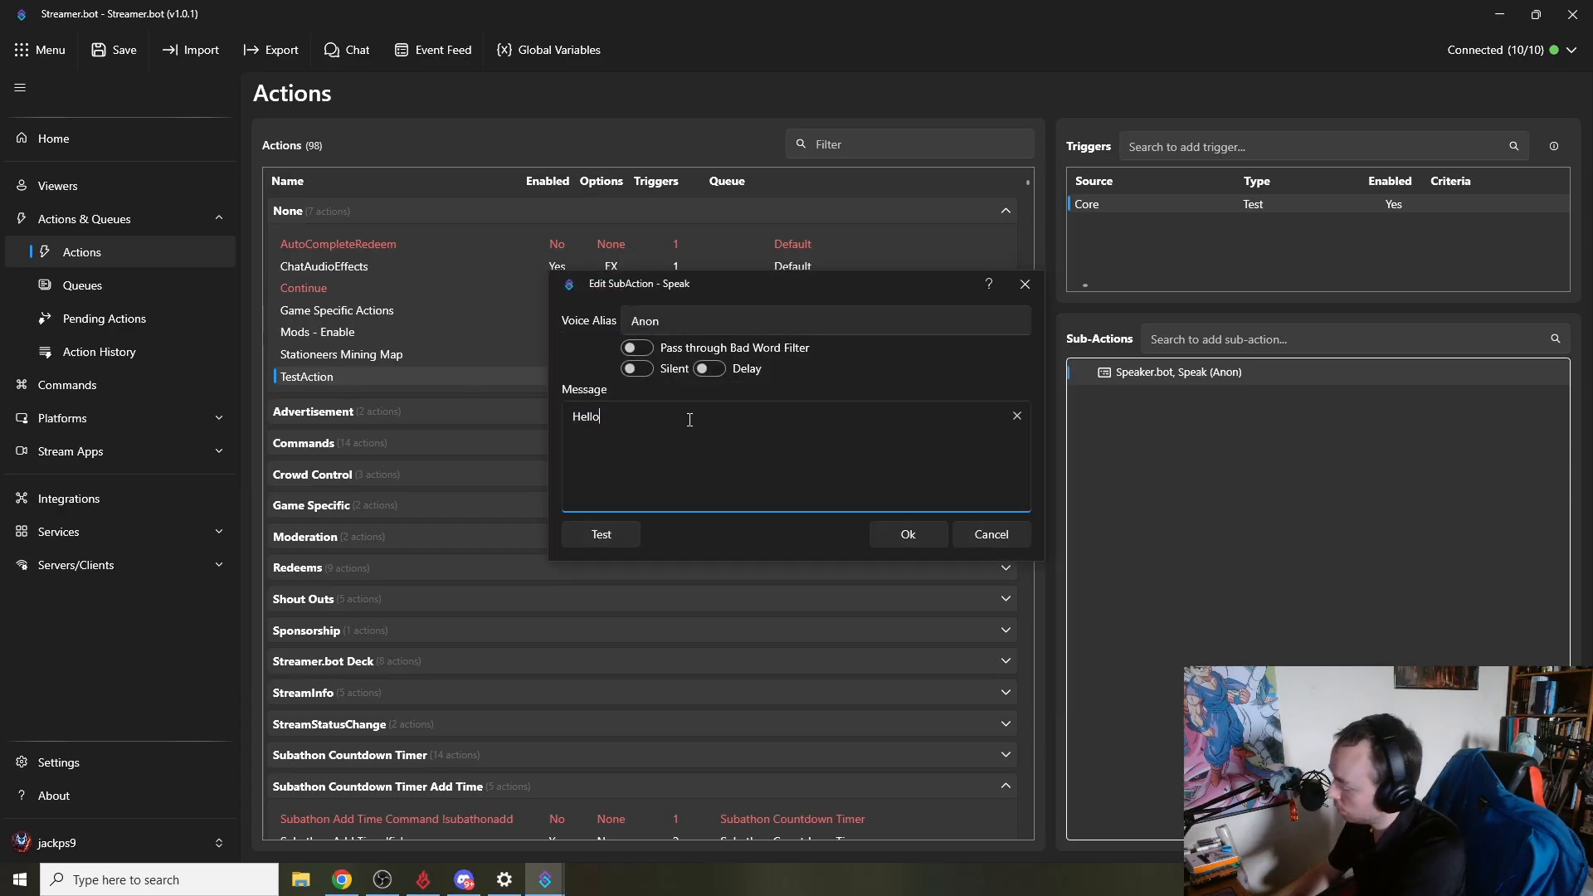
{"action": "type", "text": "%"}
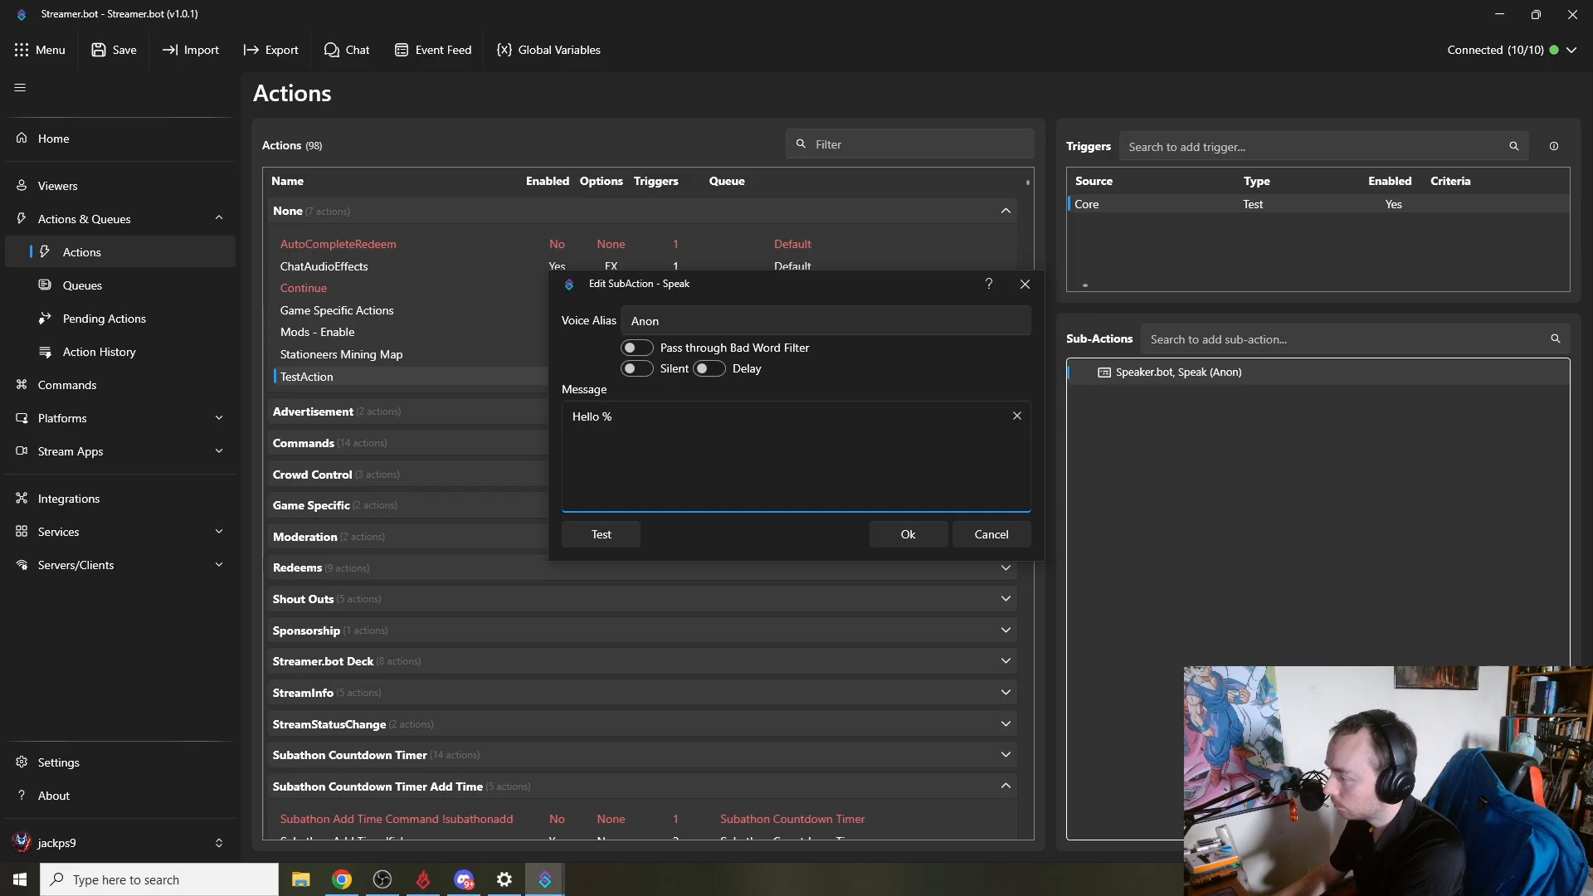
{"action": "type", "text": "user%"}
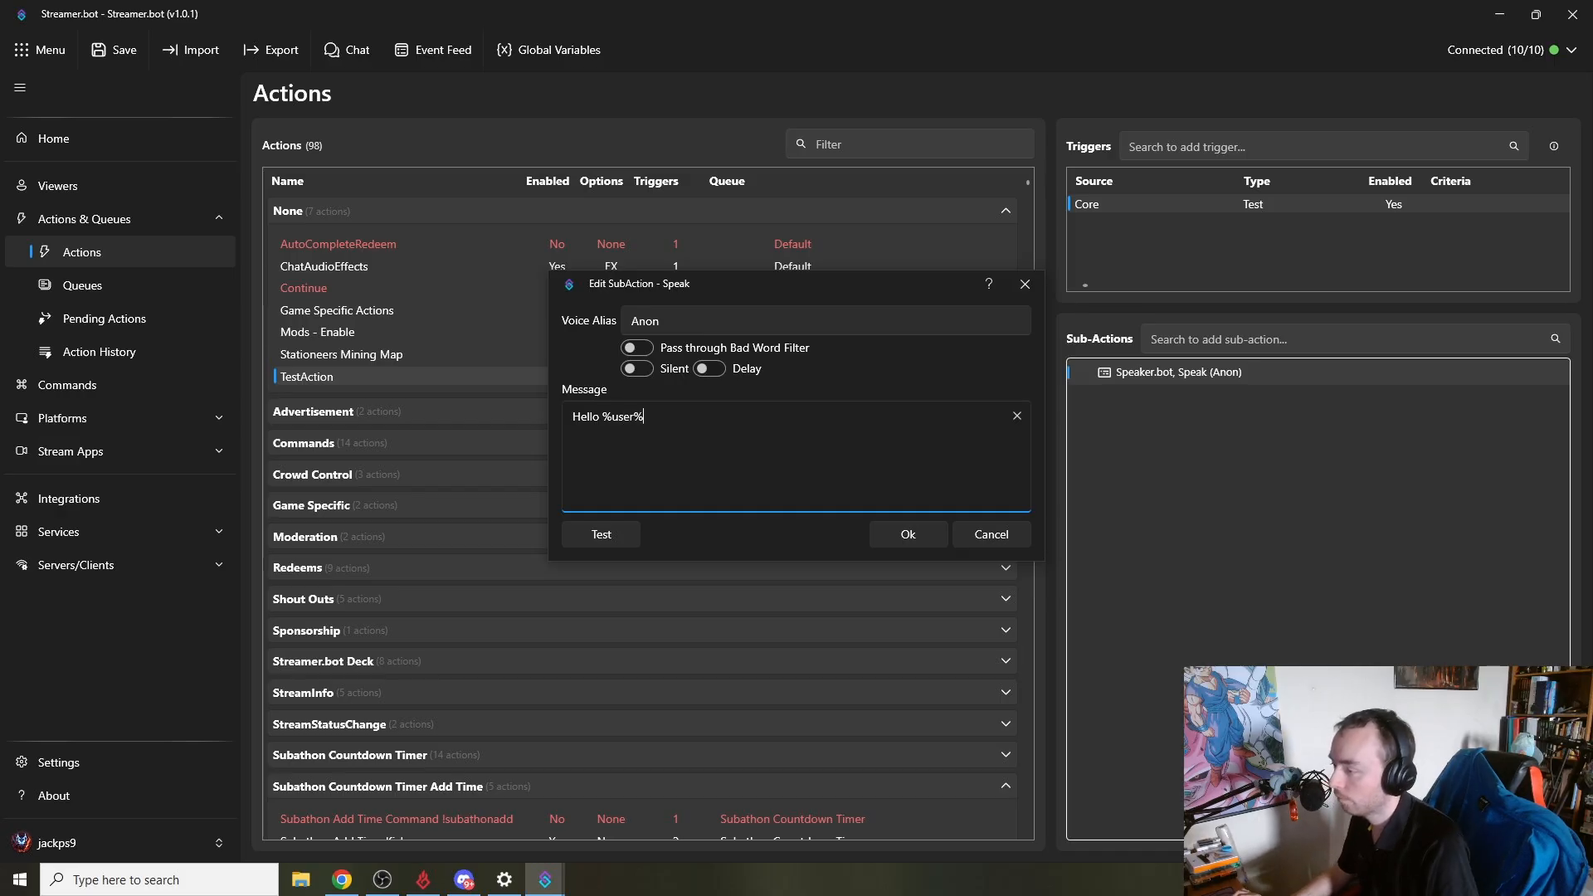
{"action": "left_click", "coordinate": [892, 544]}
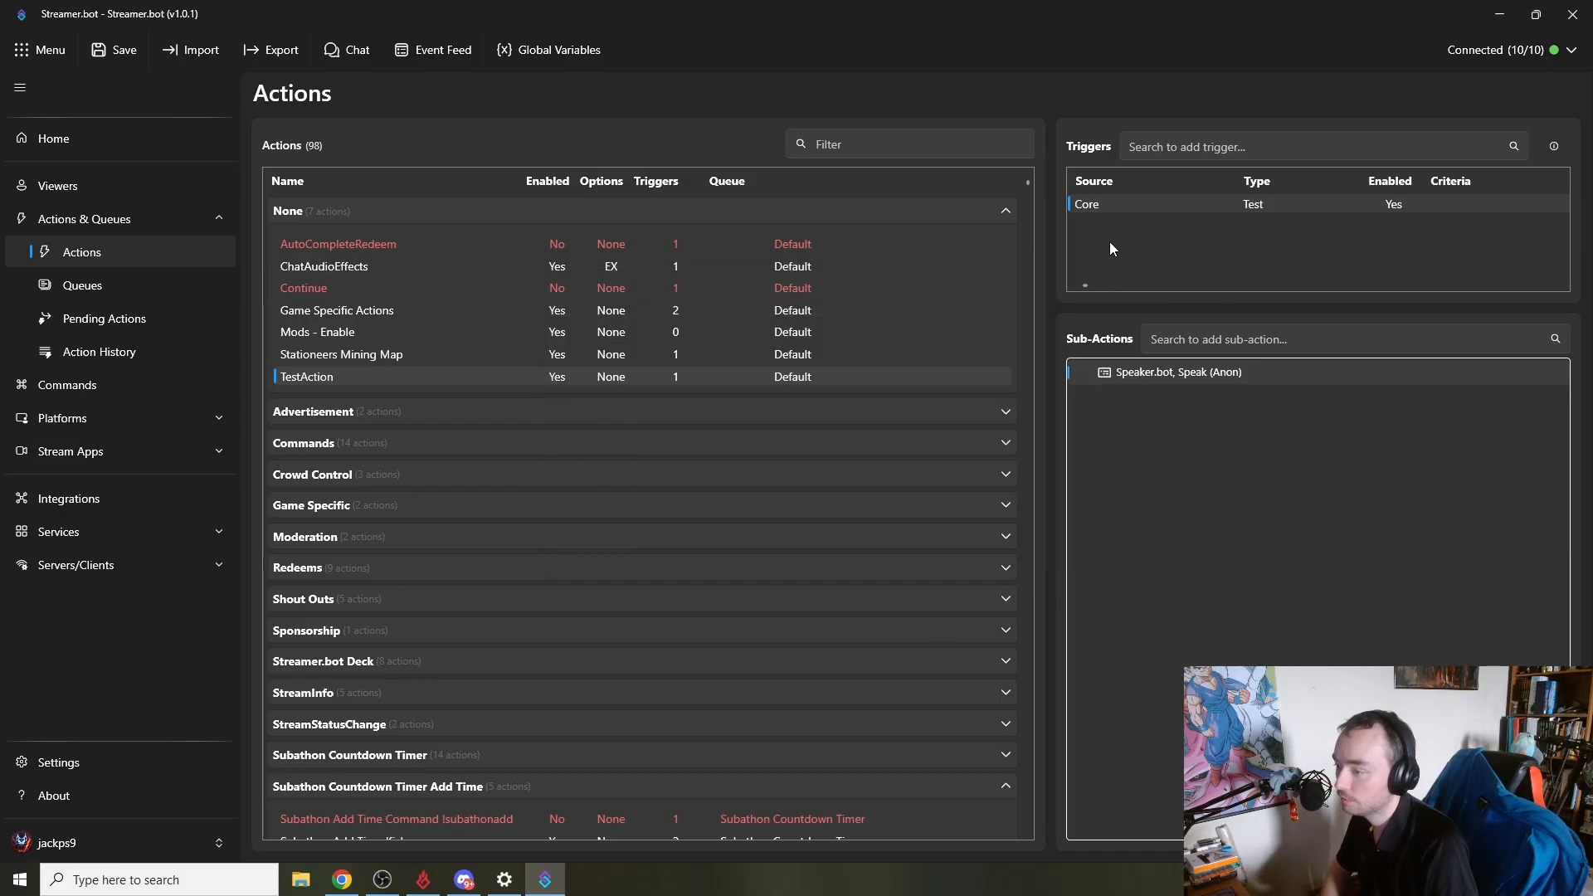
- Add a Twitch Chat First Words trigger to the action, leaving the user name empty
{"action": "right_click", "coordinate": [1108, 242]}
{"action": "mouse_move", "coordinate": [1186, 435]}
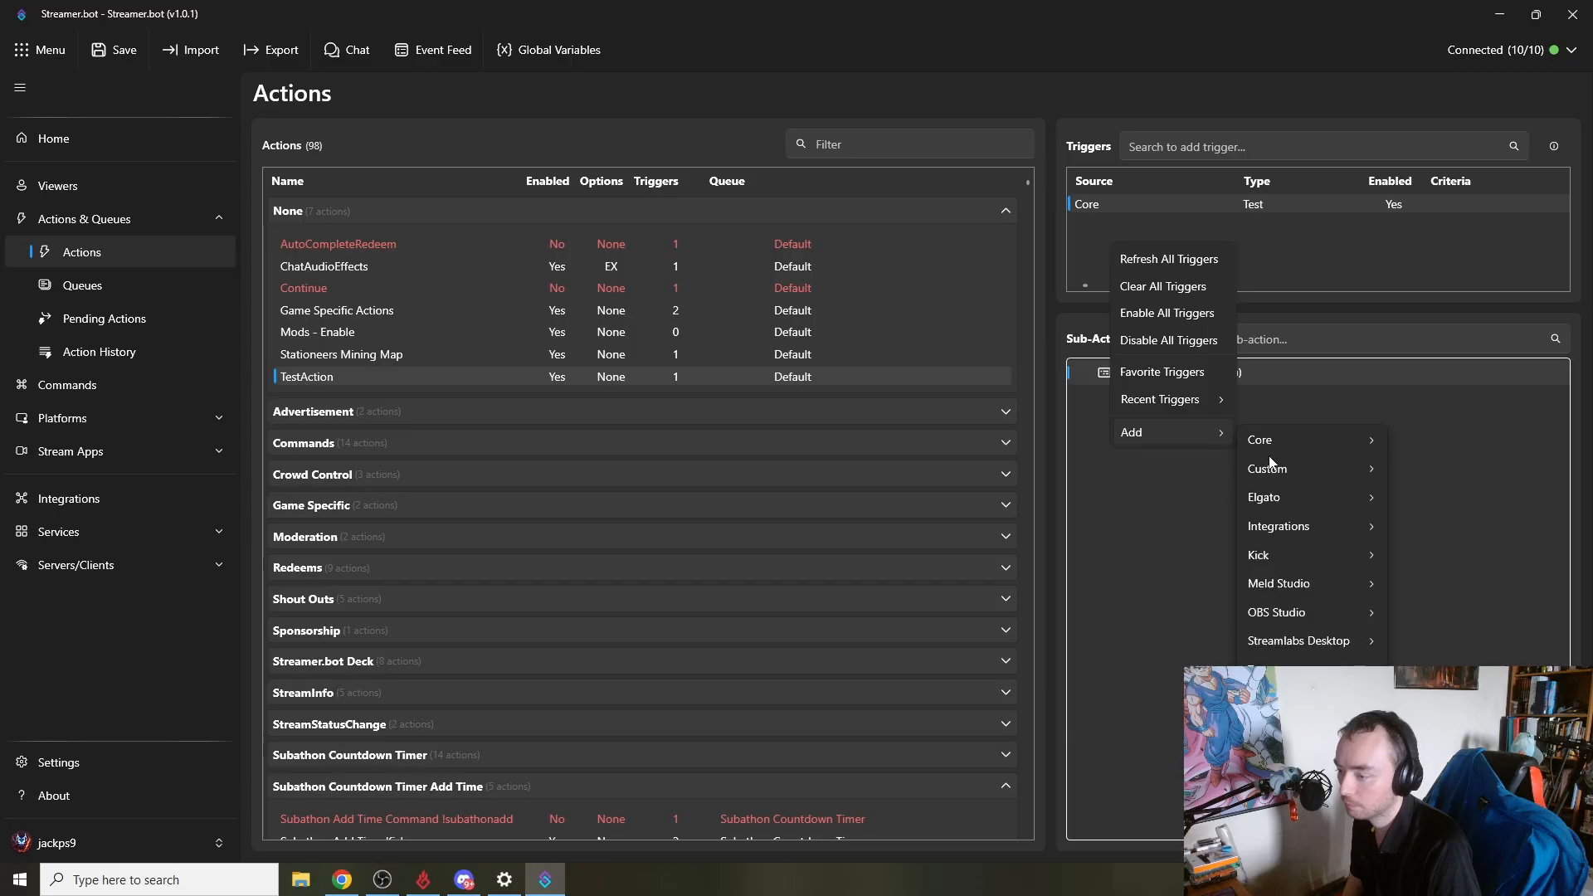
{"action": "mouse_move", "coordinate": [1294, 695]}
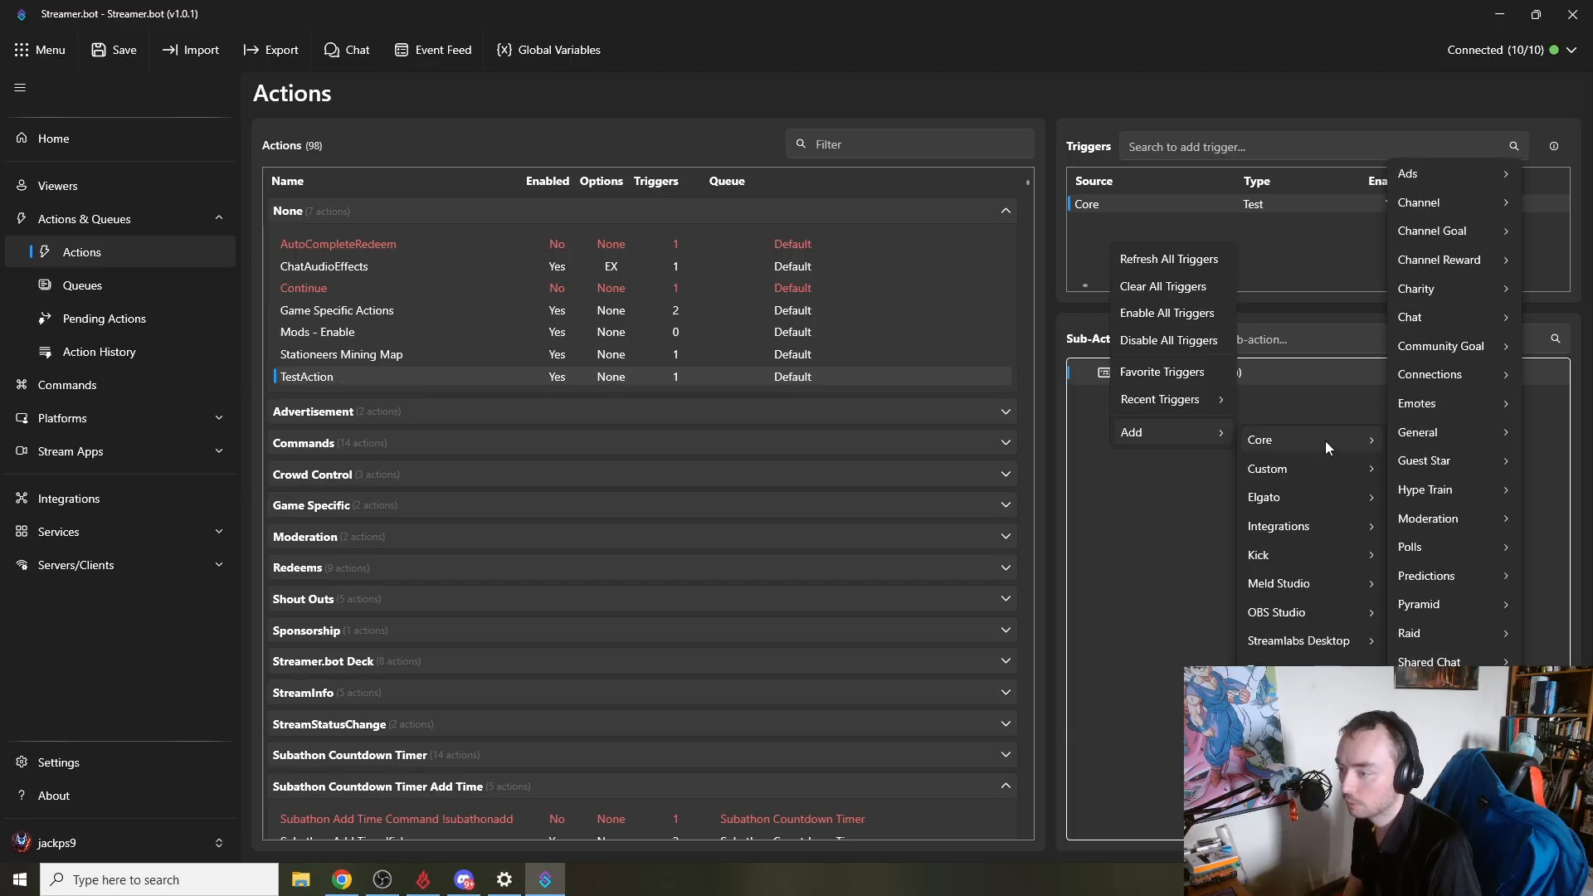
{"action": "mouse_move", "coordinate": [1326, 440]}
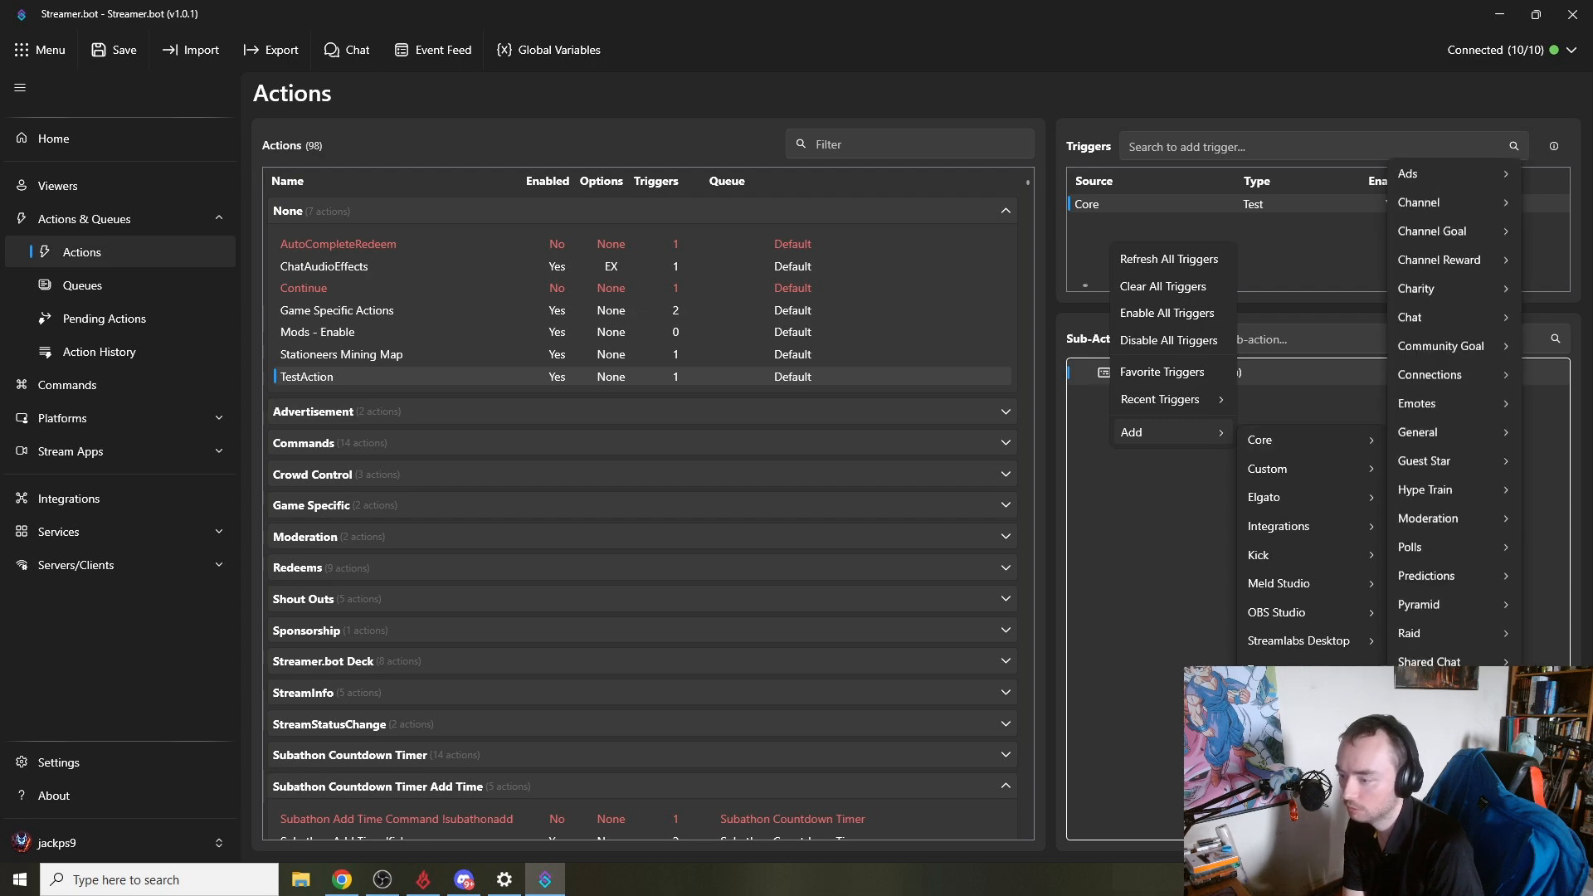
{"action": "mouse_move", "coordinate": [1430, 691]}
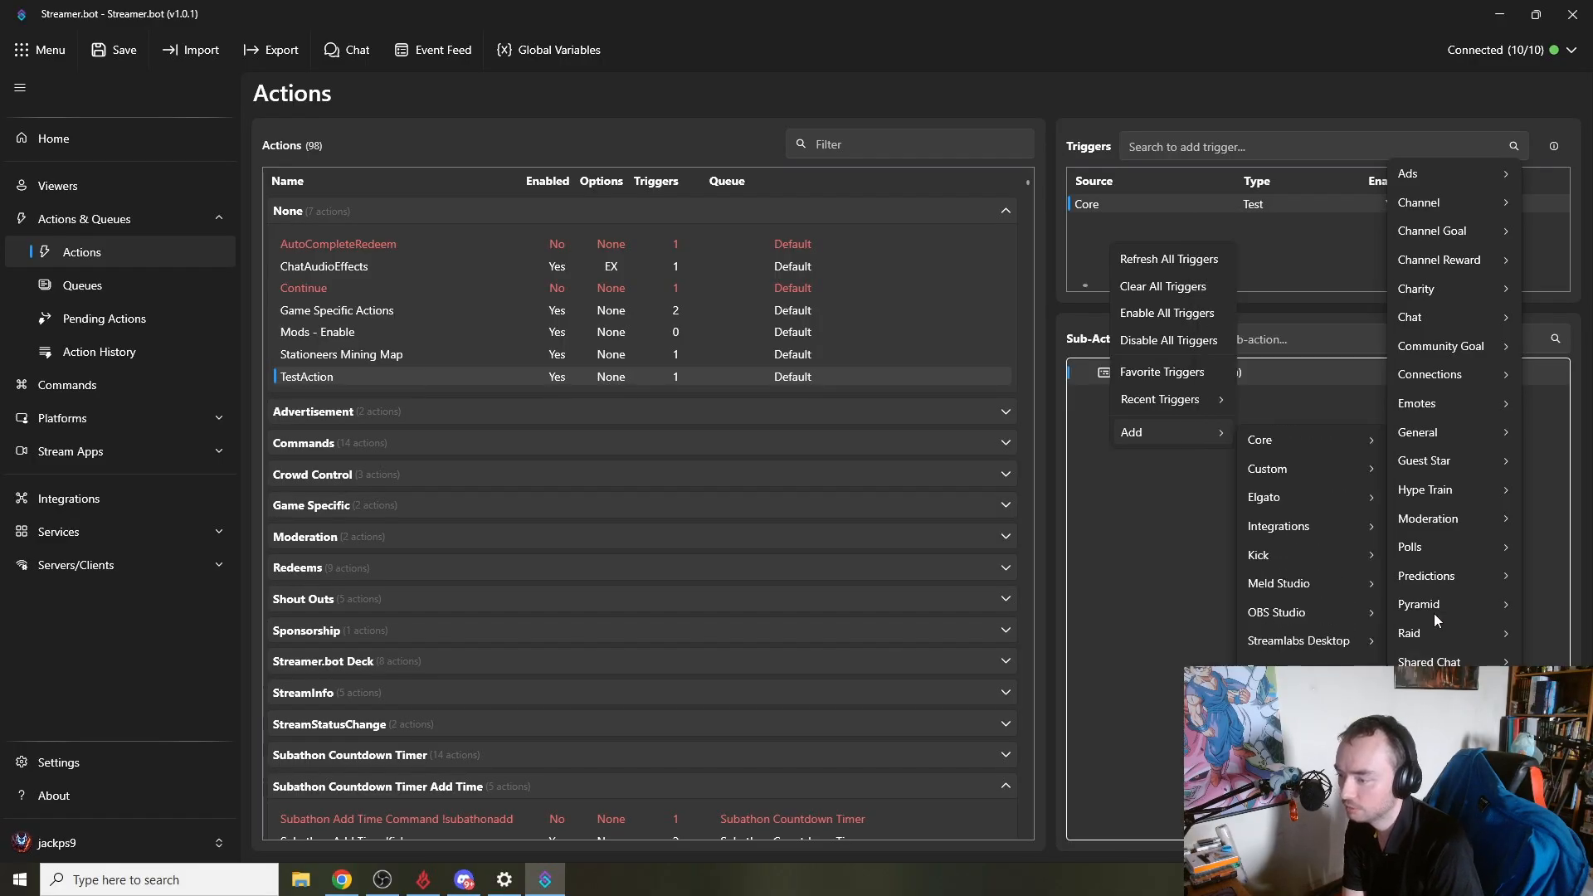
{"action": "mouse_move", "coordinate": [1446, 640]}
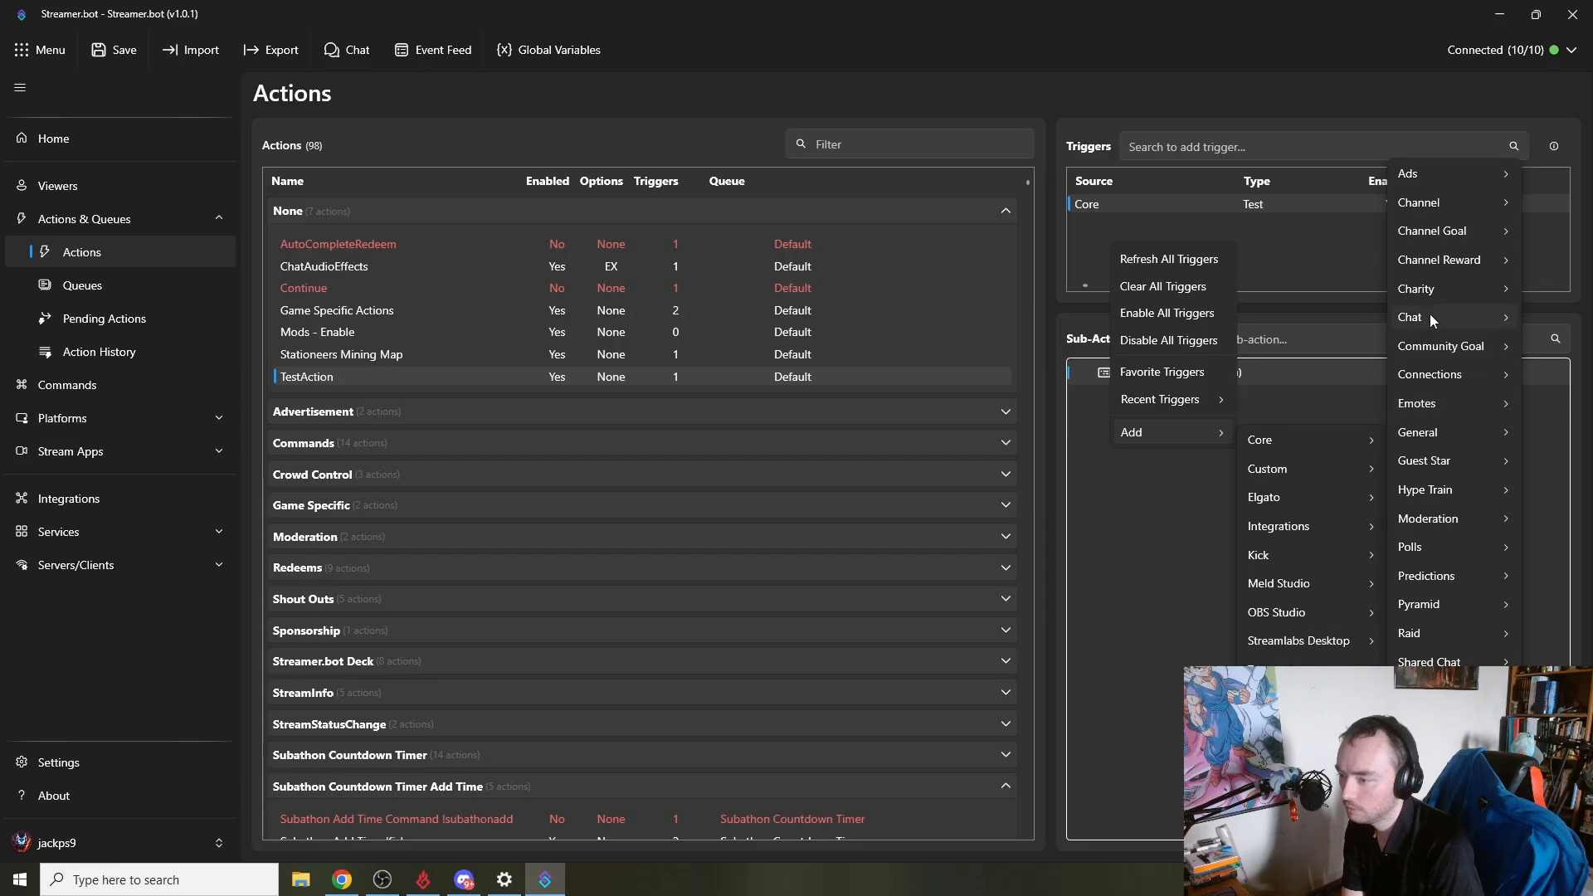
{"action": "mouse_move", "coordinate": [1430, 315]}
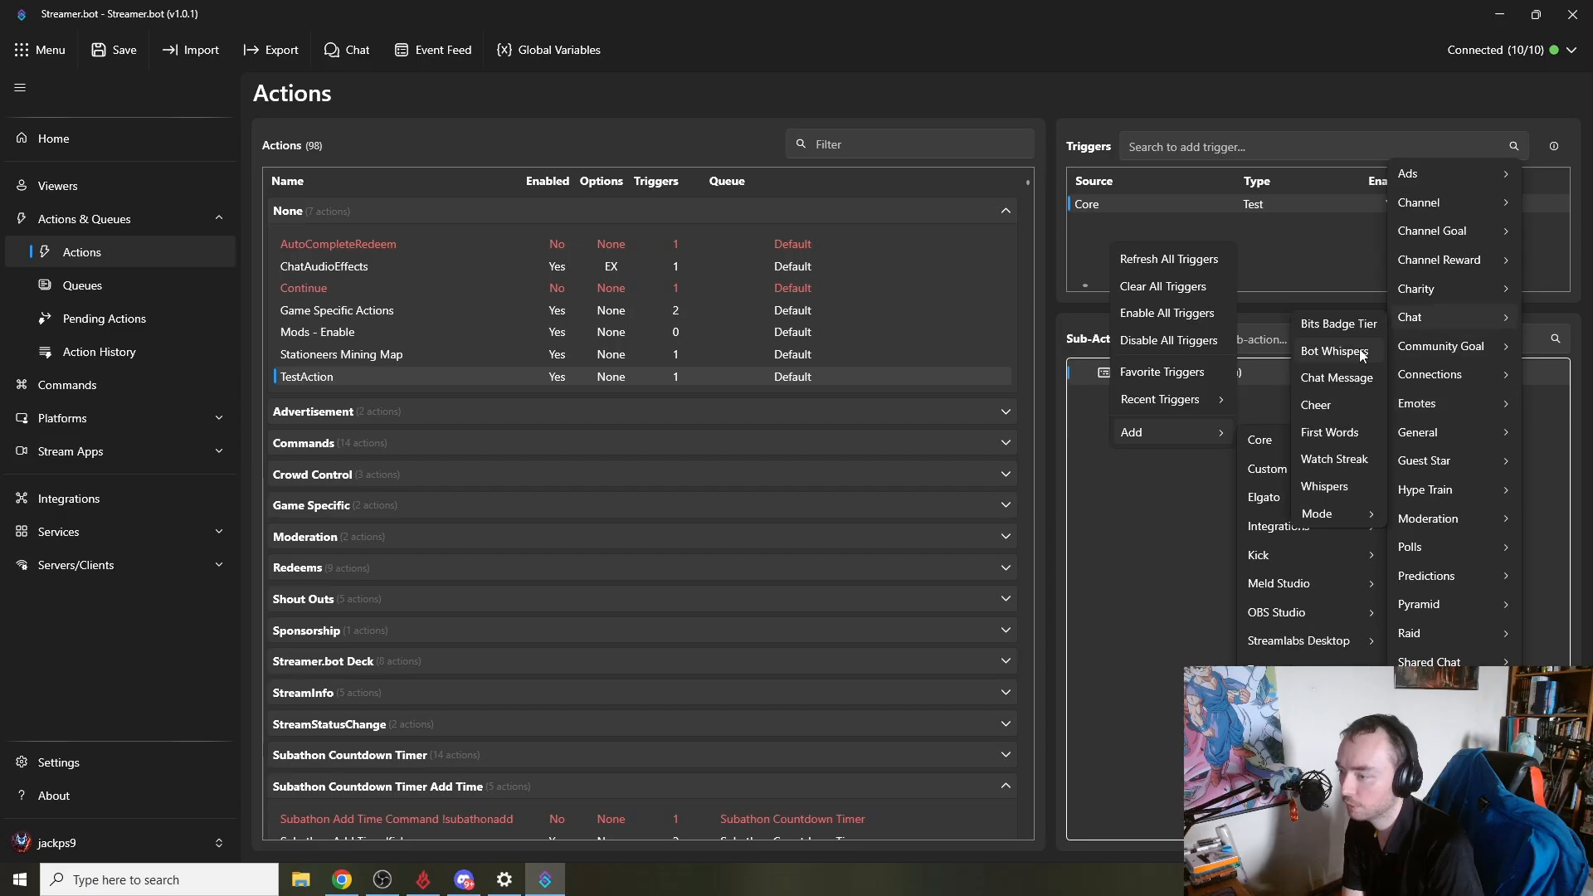
{"action": "left_click", "coordinate": [1357, 431]}
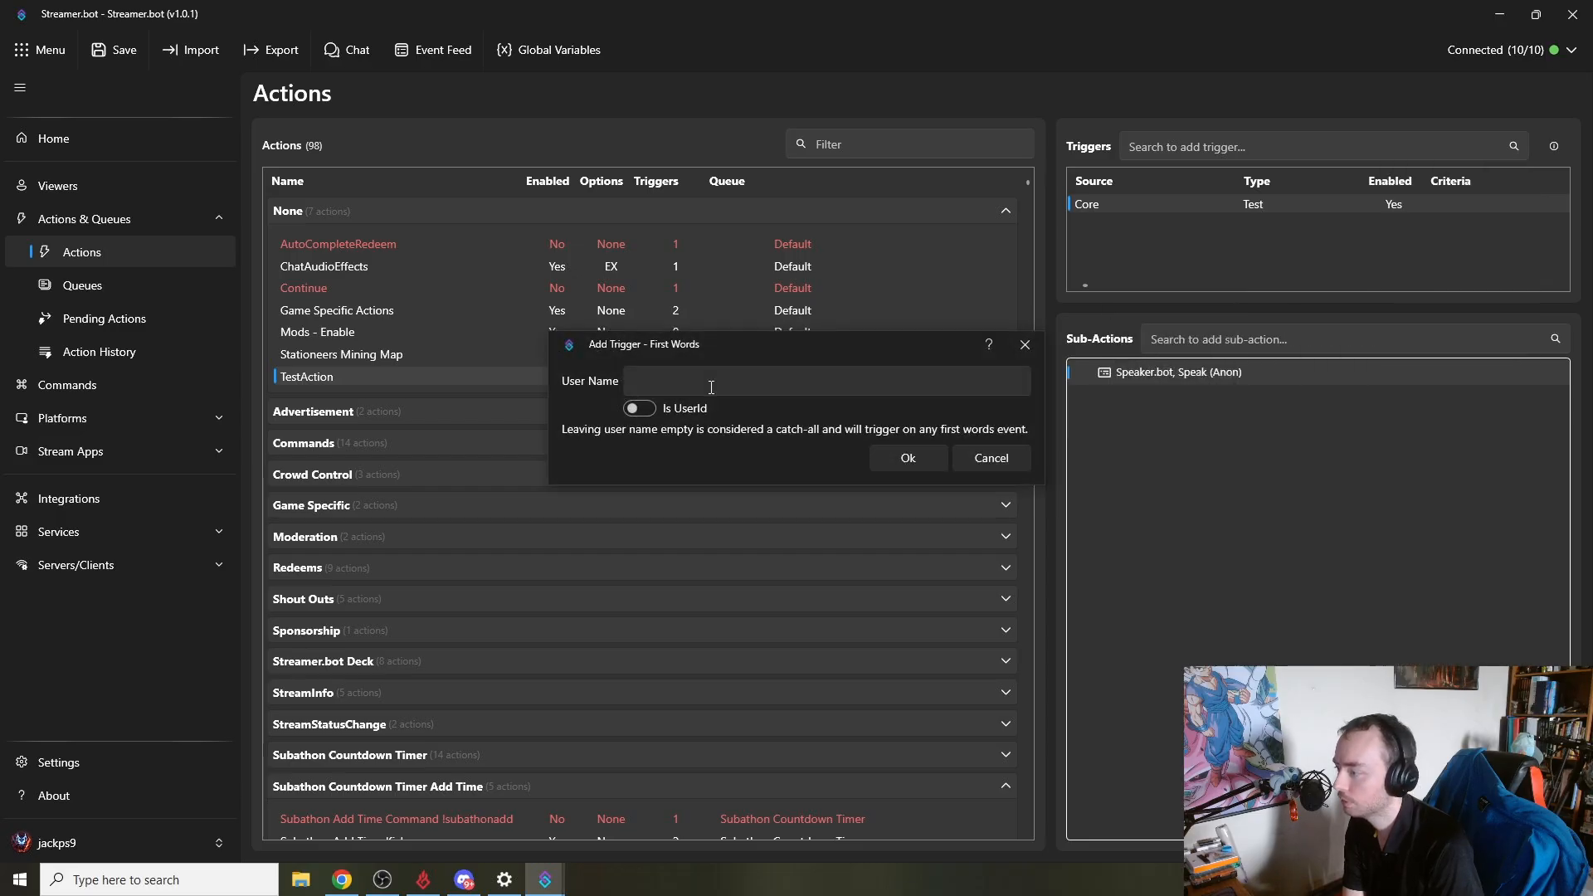
{"action": "left_click", "coordinate": [907, 457]}
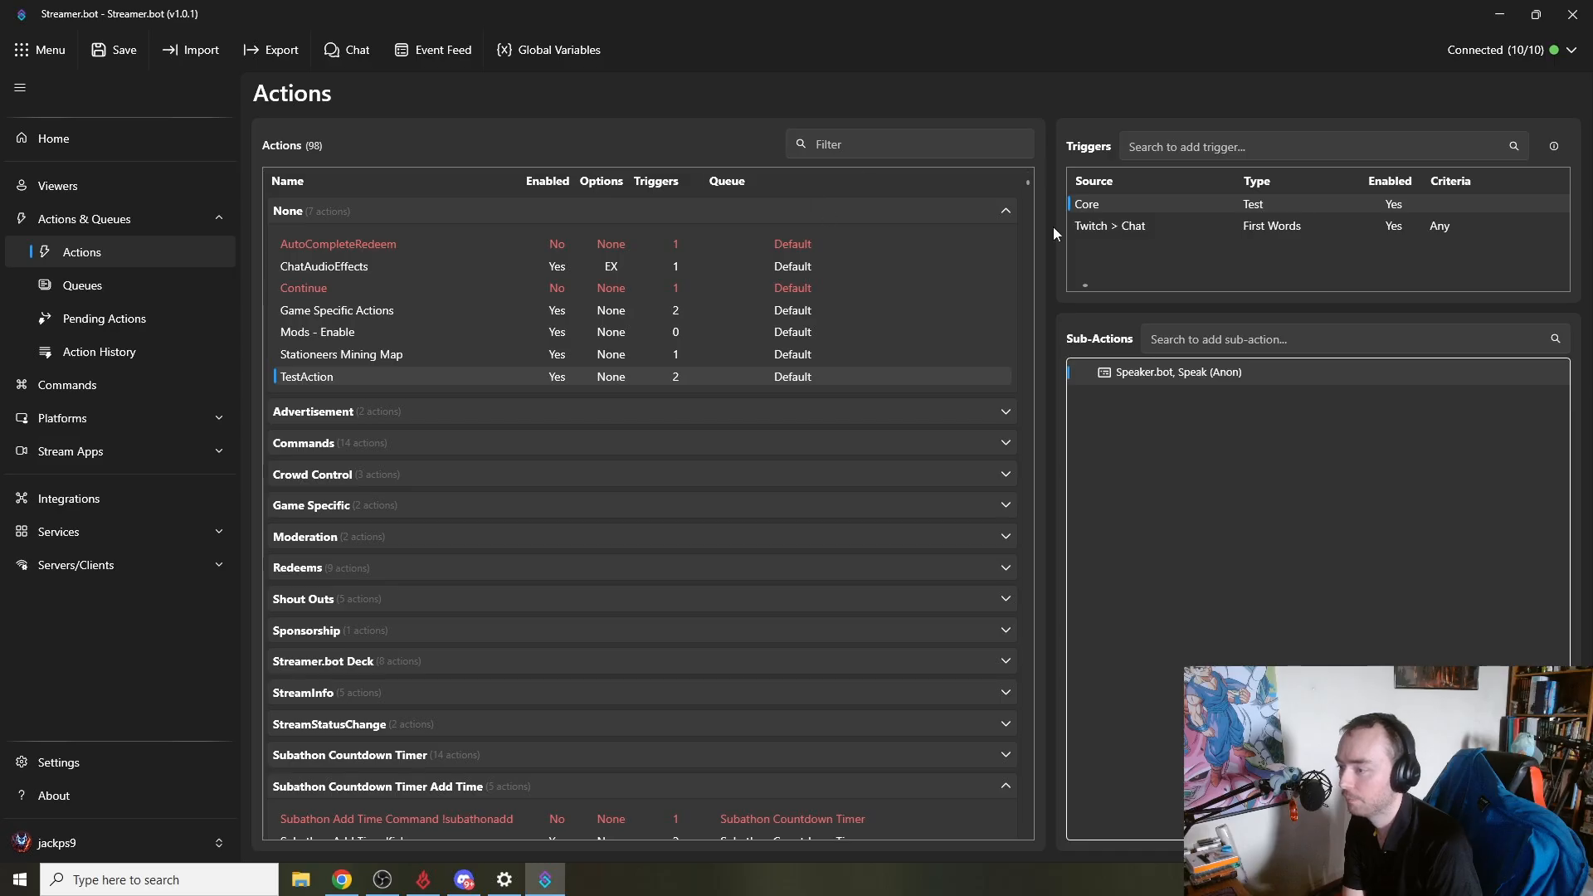
- Run a test of the new First Words trigger
{"action": "right_click", "coordinate": [1150, 226]}
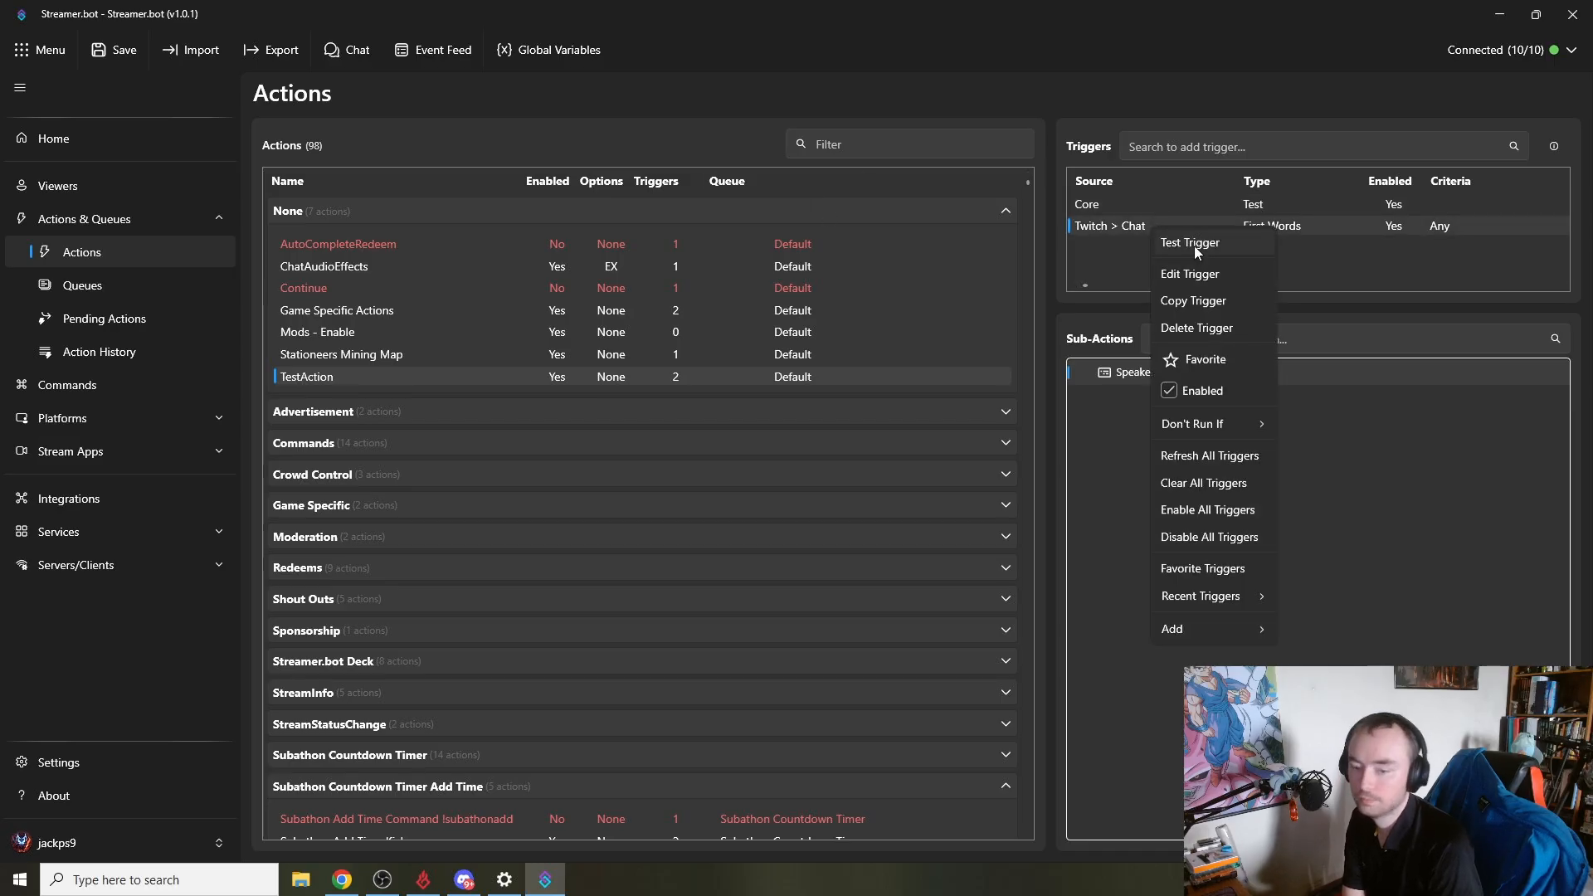
{"action": "left_click", "coordinate": [1182, 244]}
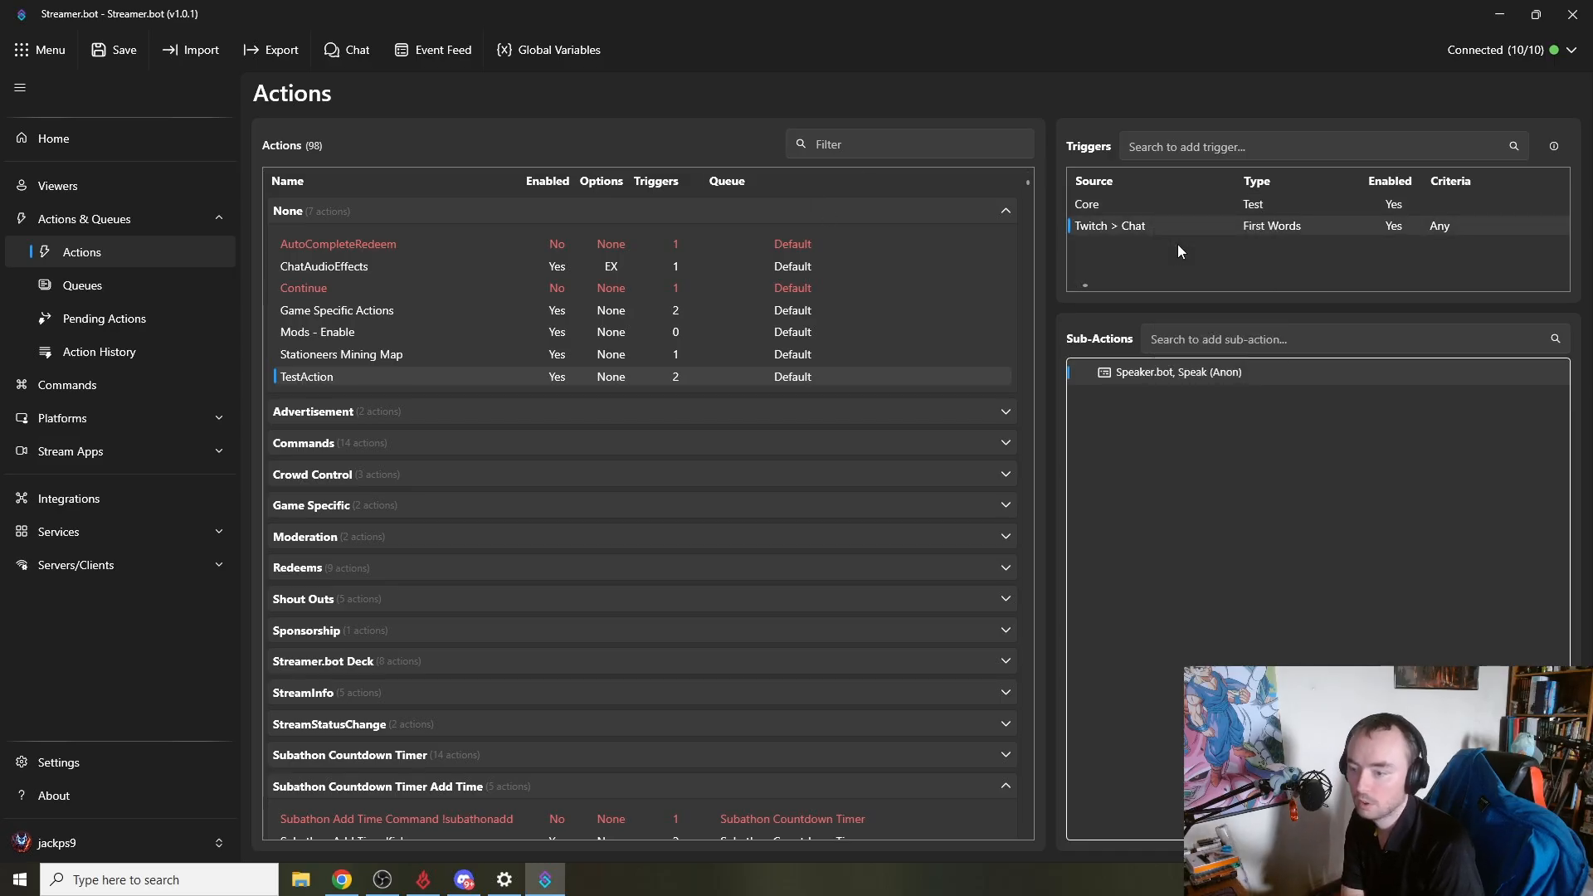
- Insert a comma after Hello in the Speak message, test the sub-action and save it
{"action": "double_click", "coordinate": [1167, 375]}
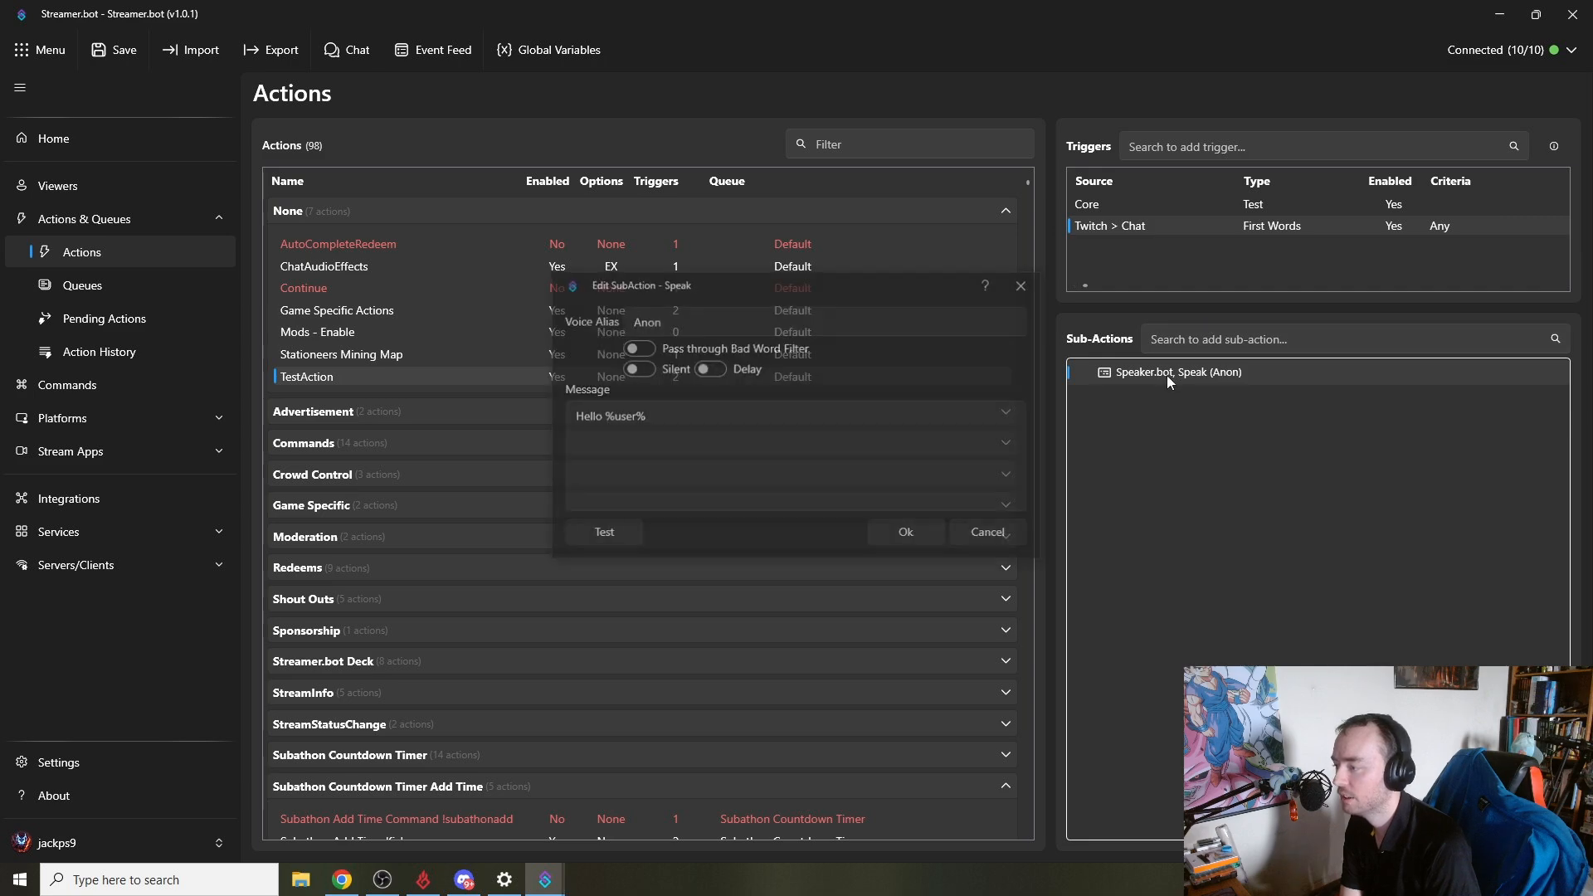
{"action": "left_click", "coordinate": [600, 418]}
{"action": "type", "text": ","}
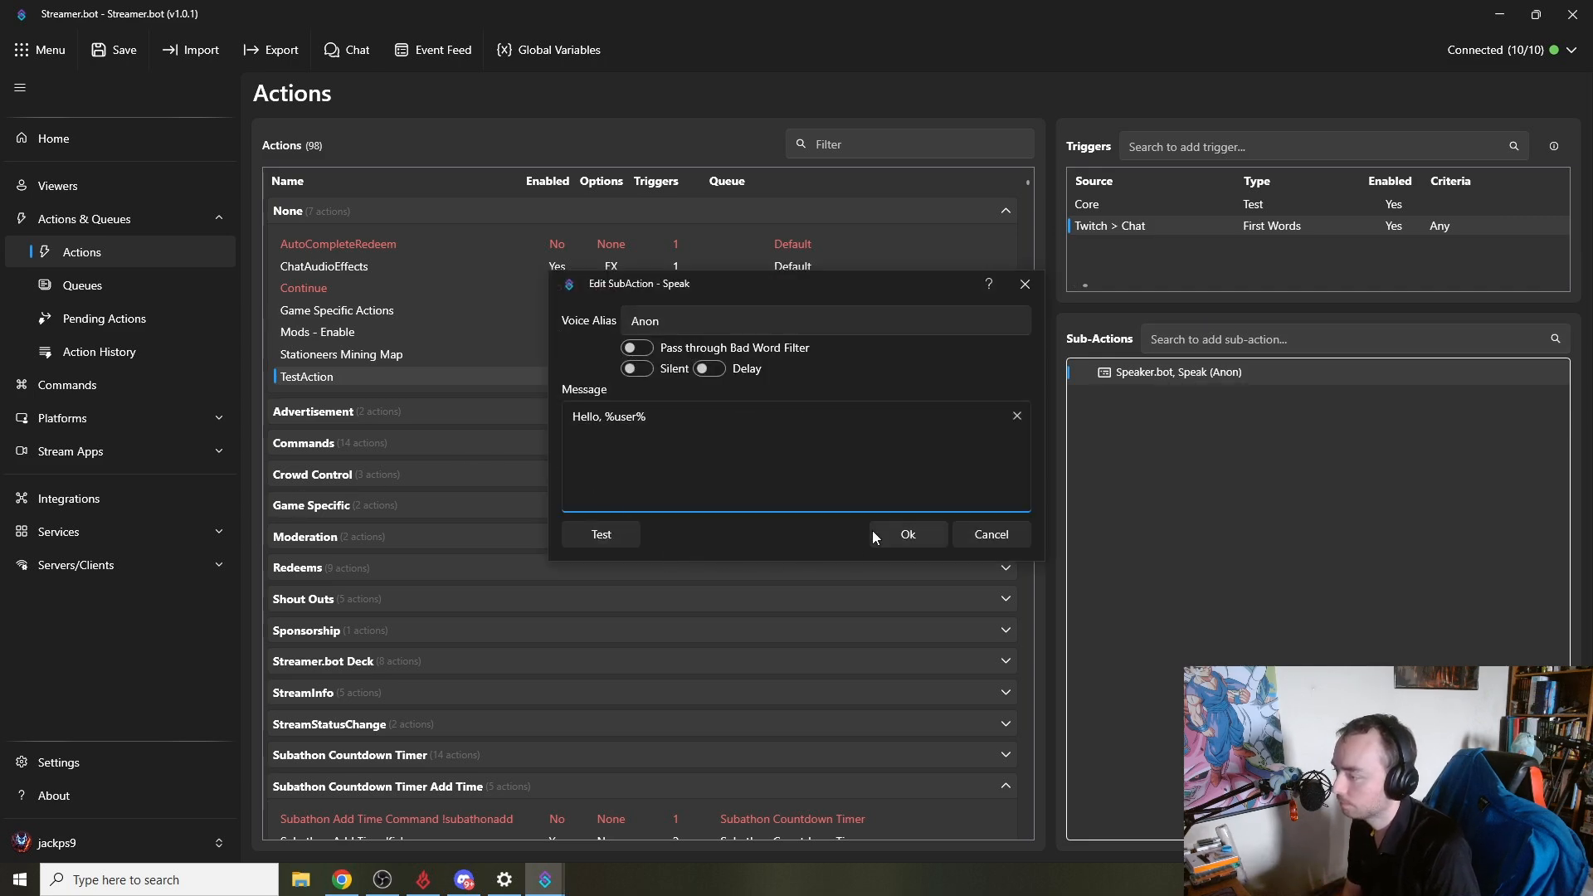
{"action": "left_click", "coordinate": [616, 541]}
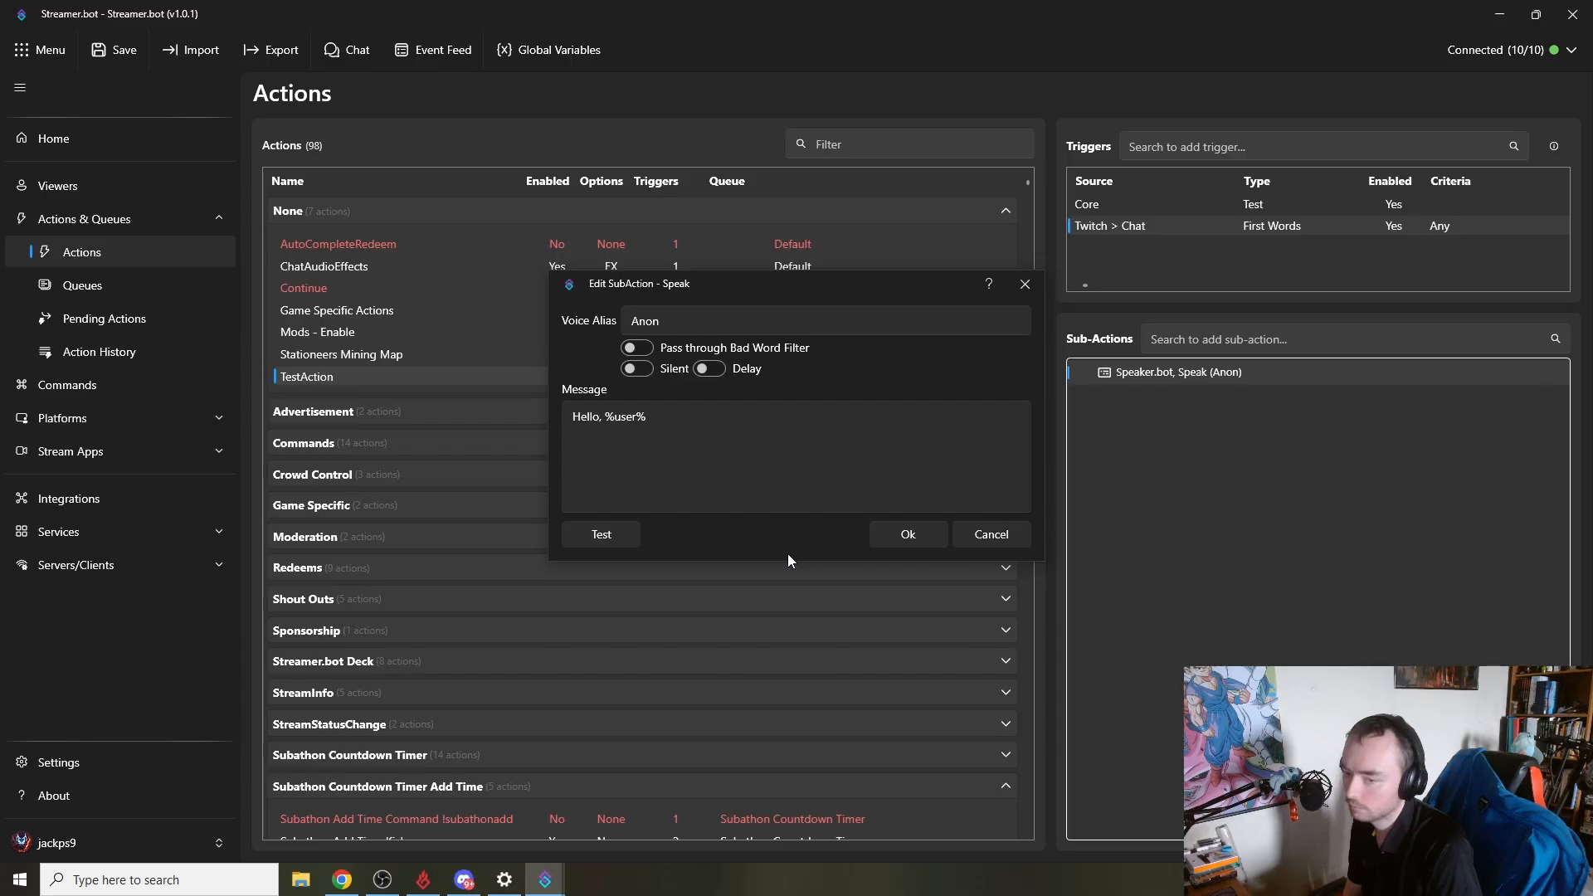
{"action": "left_click", "coordinate": [906, 543]}
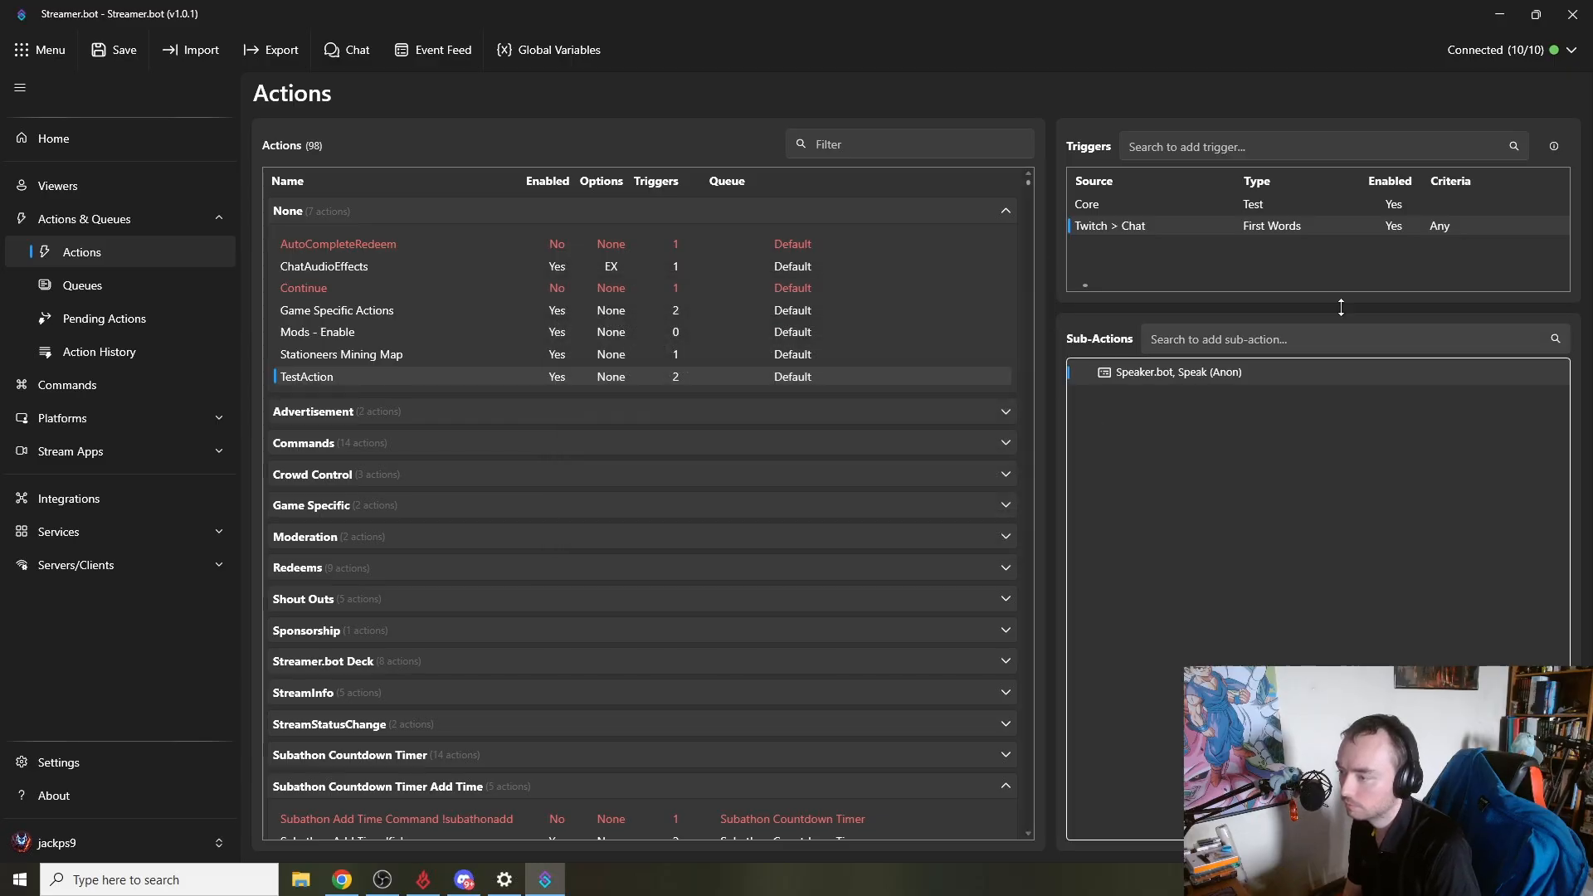
- Test the First Words trigger again
{"action": "right_click", "coordinate": [1257, 226]}
{"action": "left_click", "coordinate": [1275, 249]}
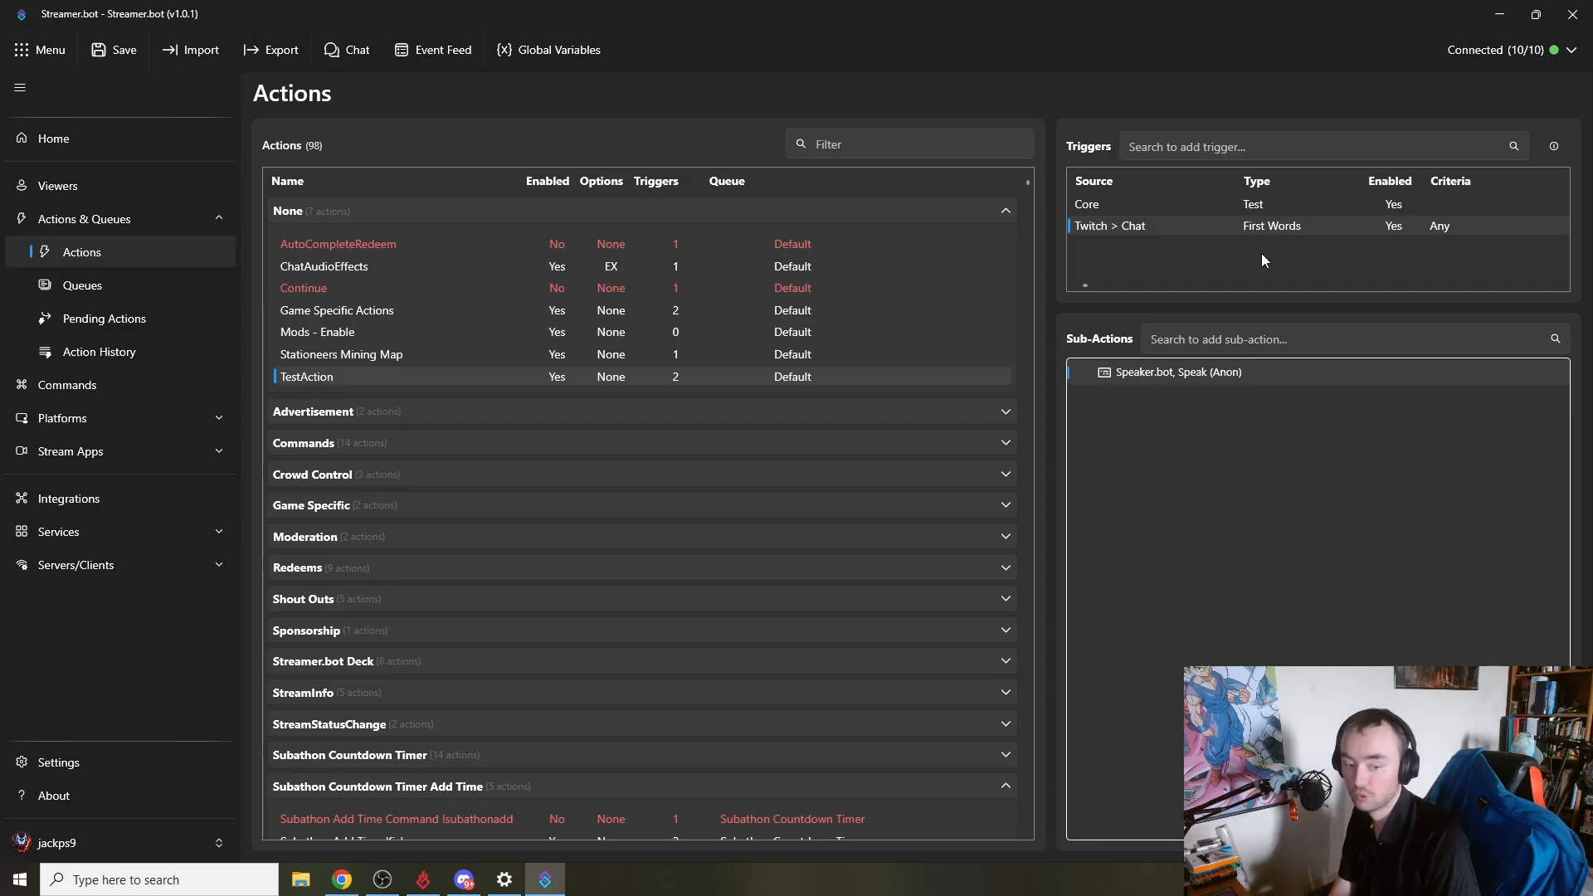
- Reopen the Speak sub-action, highlight the %user% variable in its message and close without changes
{"action": "double_click", "coordinate": [1149, 375]}
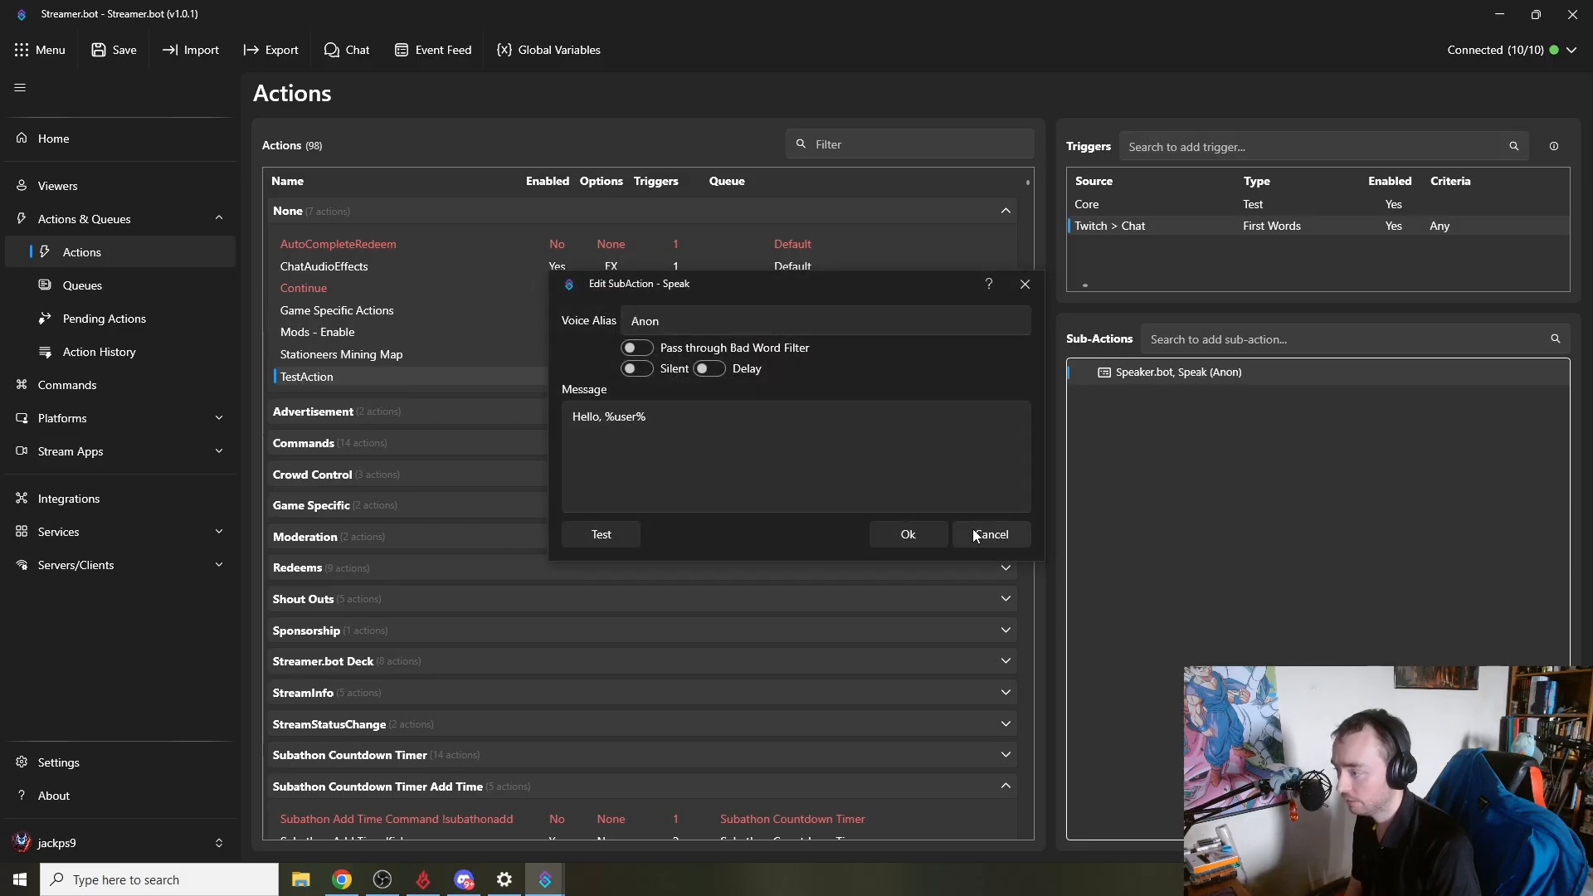
{"action": "left_click", "coordinate": [676, 434]}
{"action": "left_click_drag", "start_coordinate": [611, 416], "coordinate": [667, 409]}
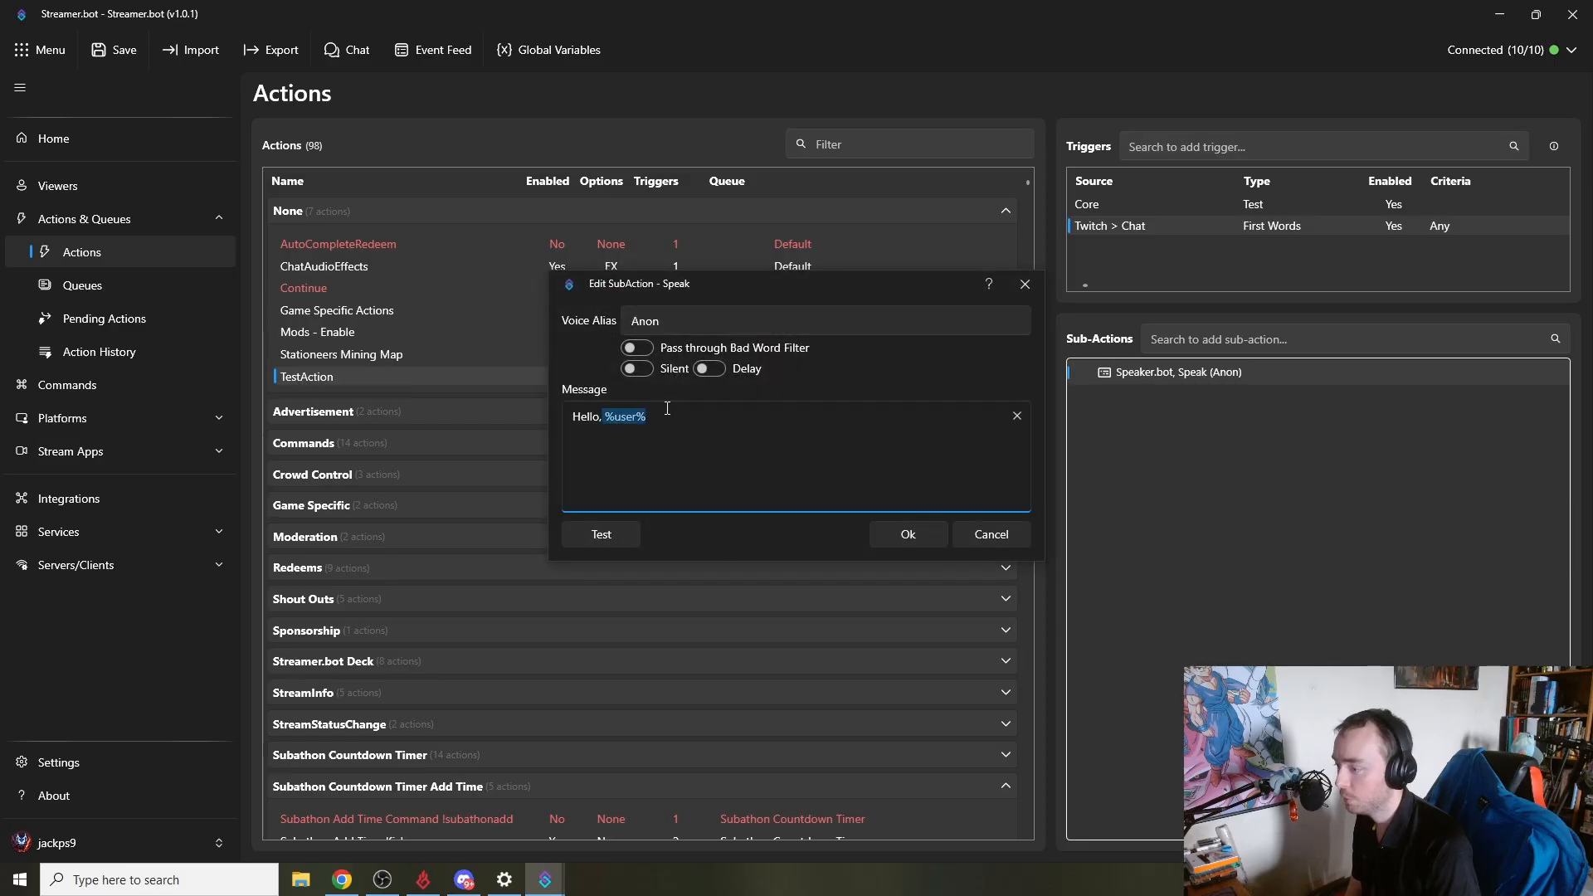
{"action": "left_click", "coordinate": [995, 536]}
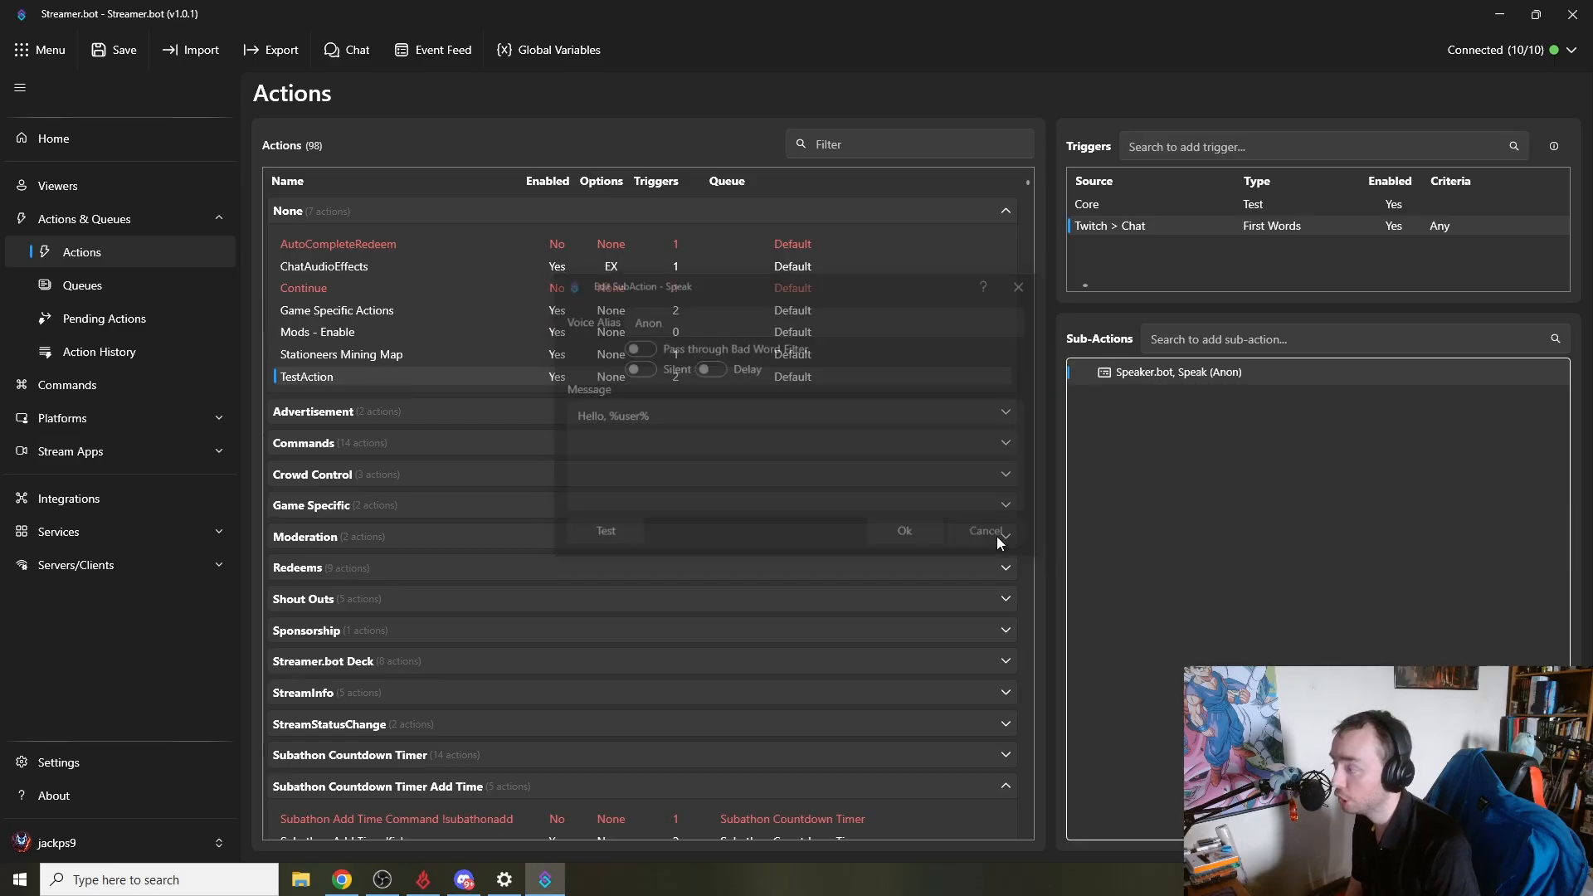
- Open the action history and select the most recent TestAction run
{"action": "left_click", "coordinate": [147, 362]}
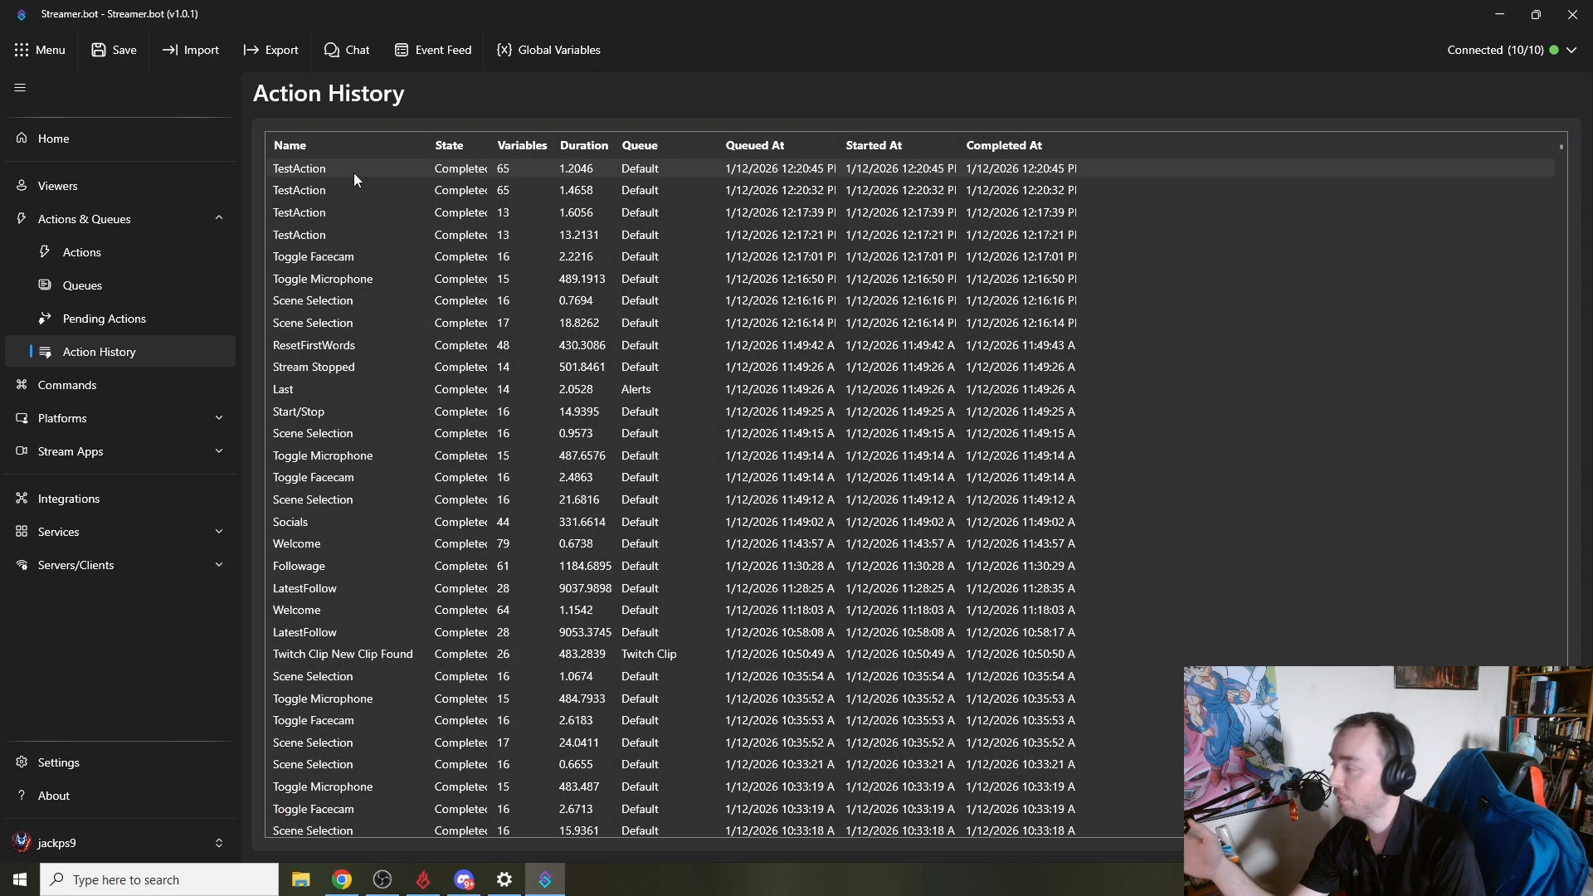
{"action": "left_click", "coordinate": [354, 176]}
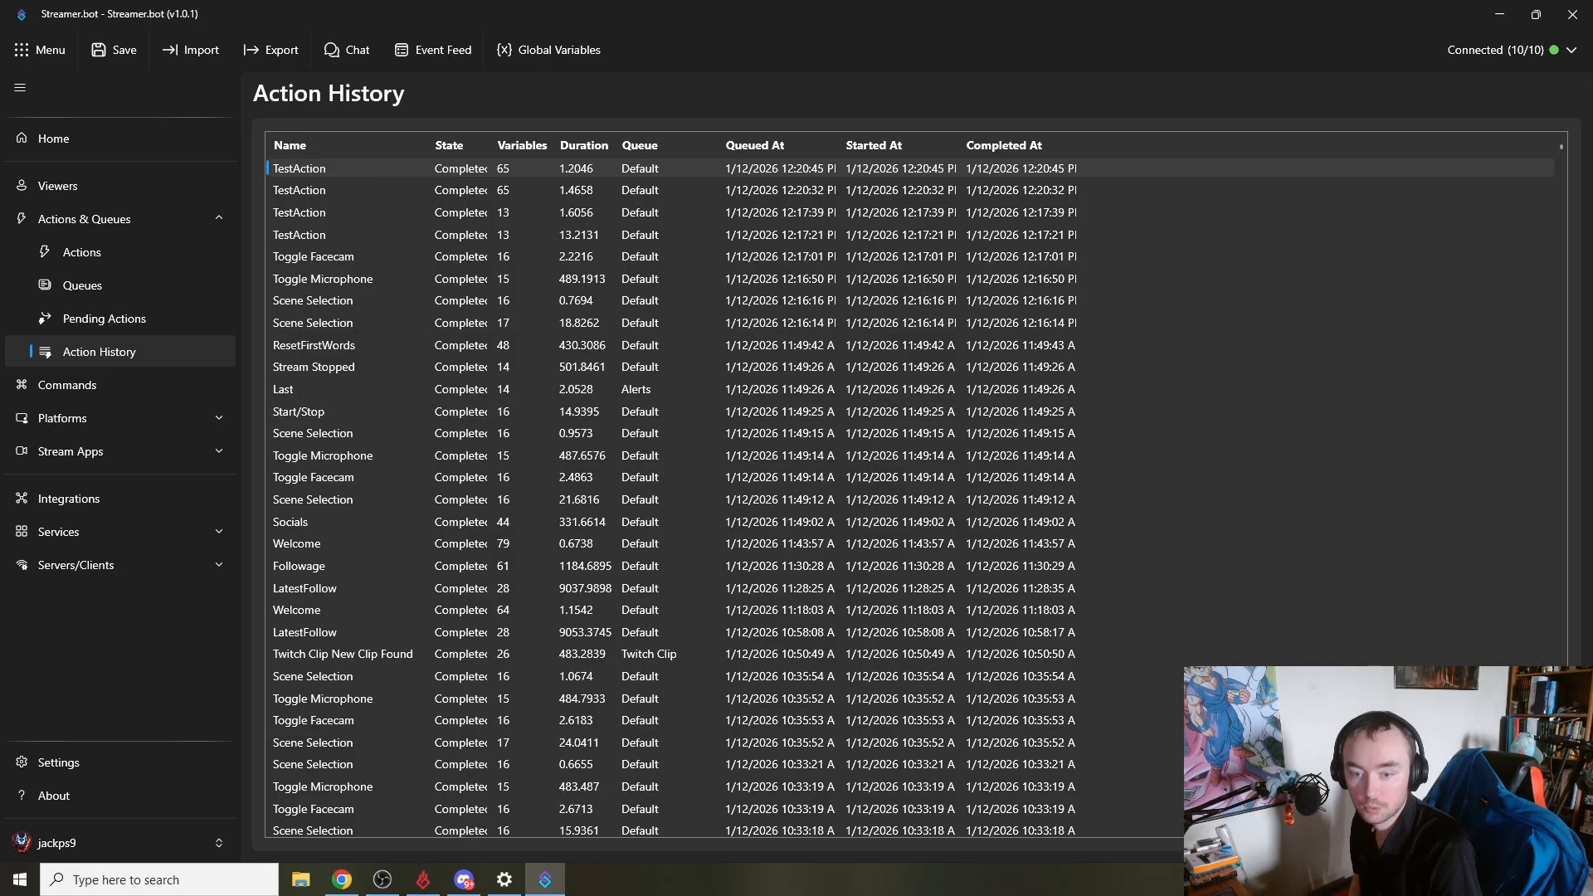
- Copy the message variable's name from the inspected TestAction run variables and close the inspector
{"action": "left_click_drag", "start_coordinate": [1592, 303], "coordinate": [1004, 216]}
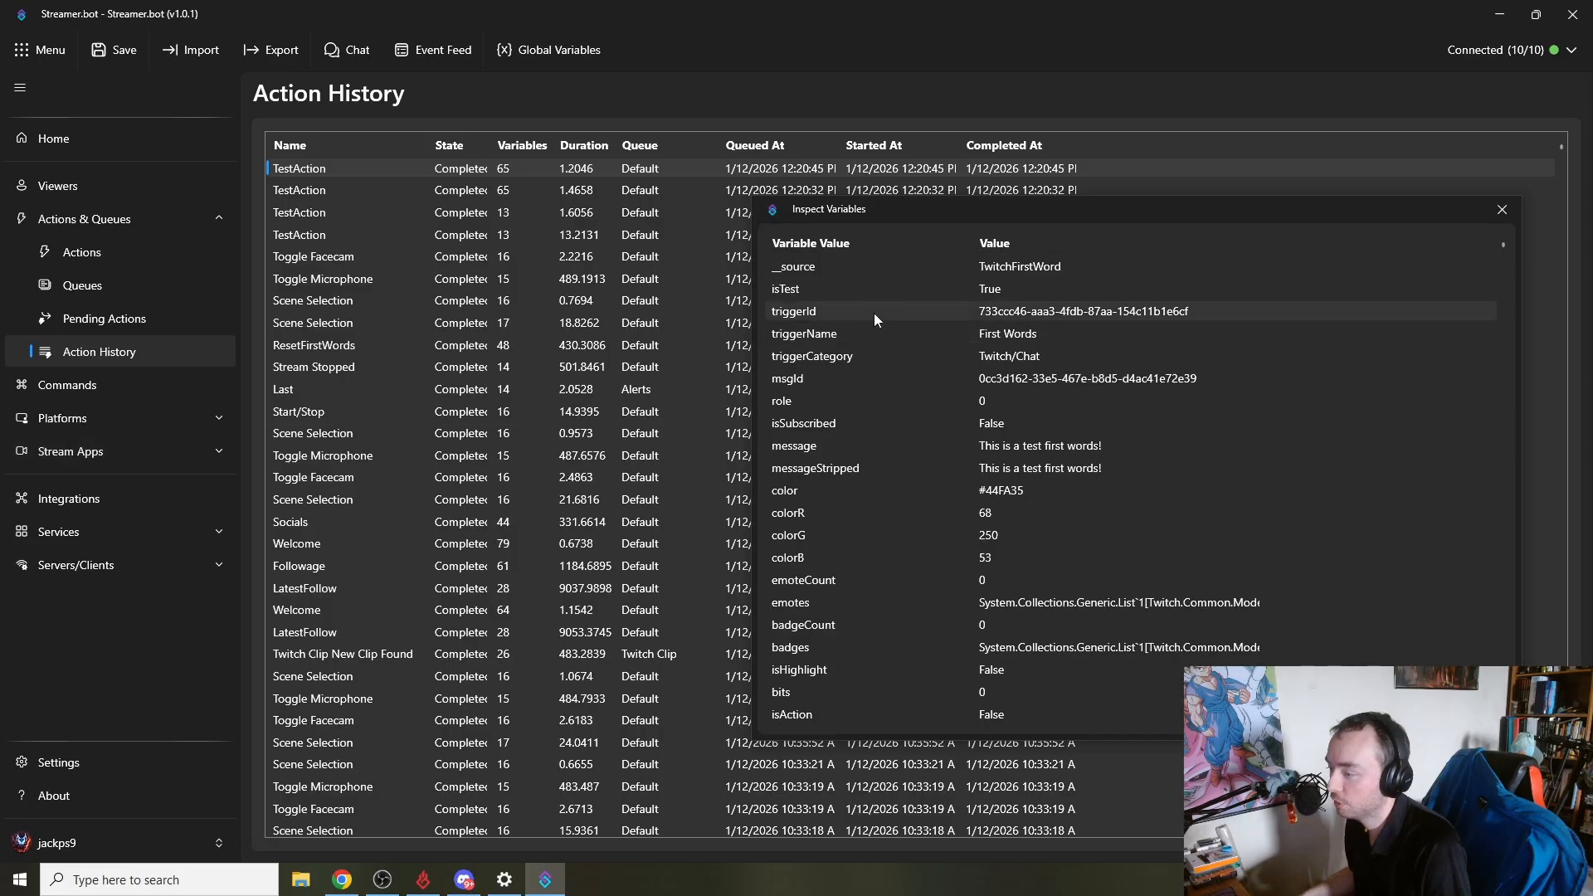
{"action": "right_click", "coordinate": [804, 451]}
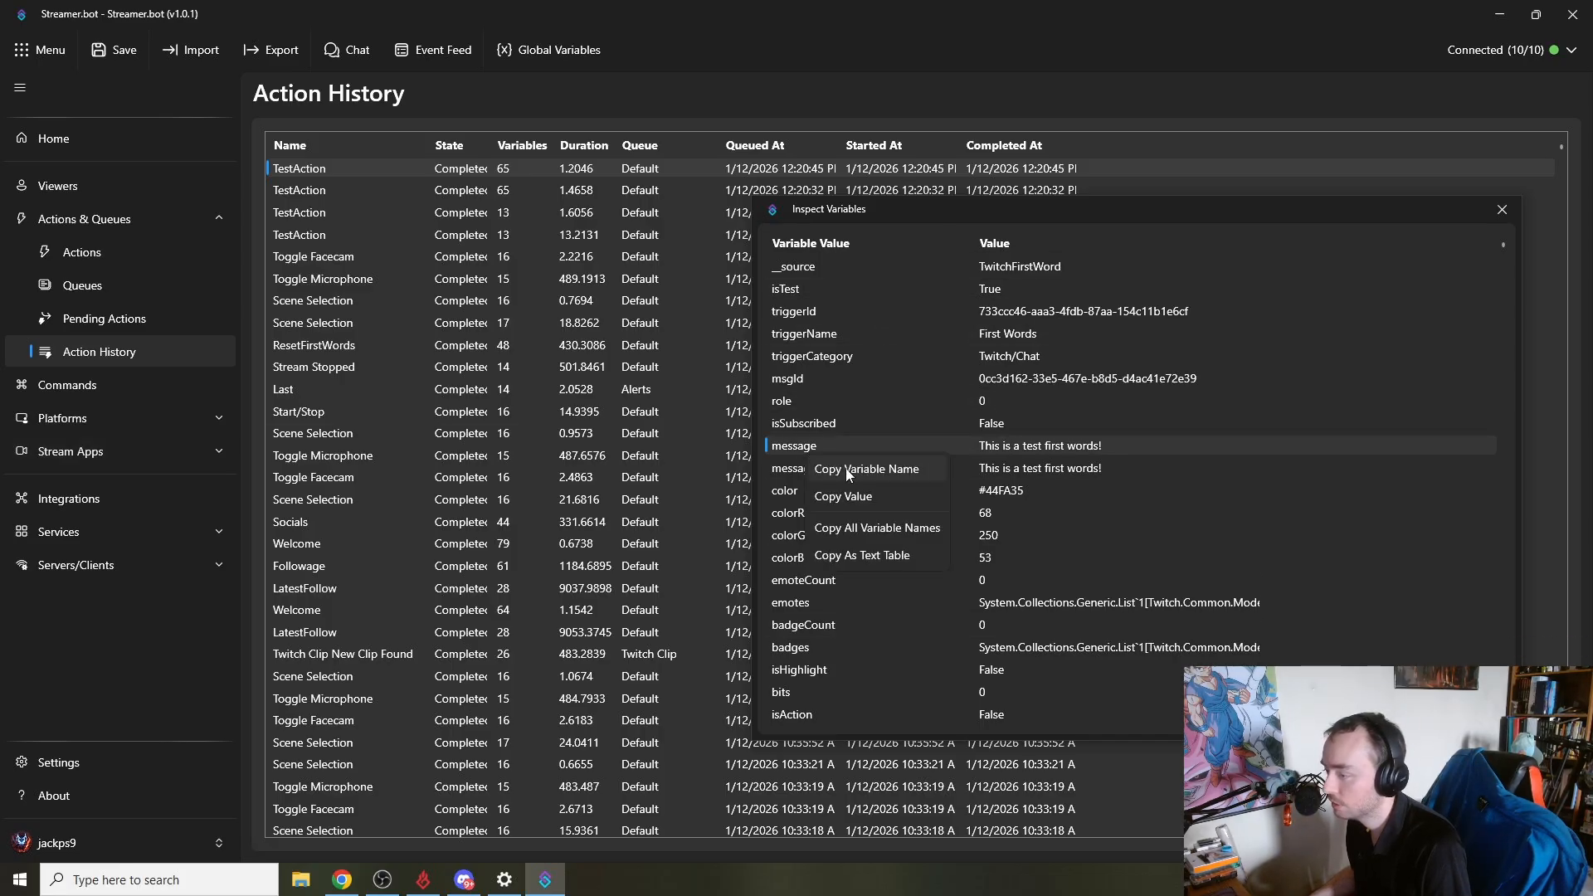
{"action": "left_click", "coordinate": [844, 467]}
{"action": "left_click", "coordinate": [1500, 211]}
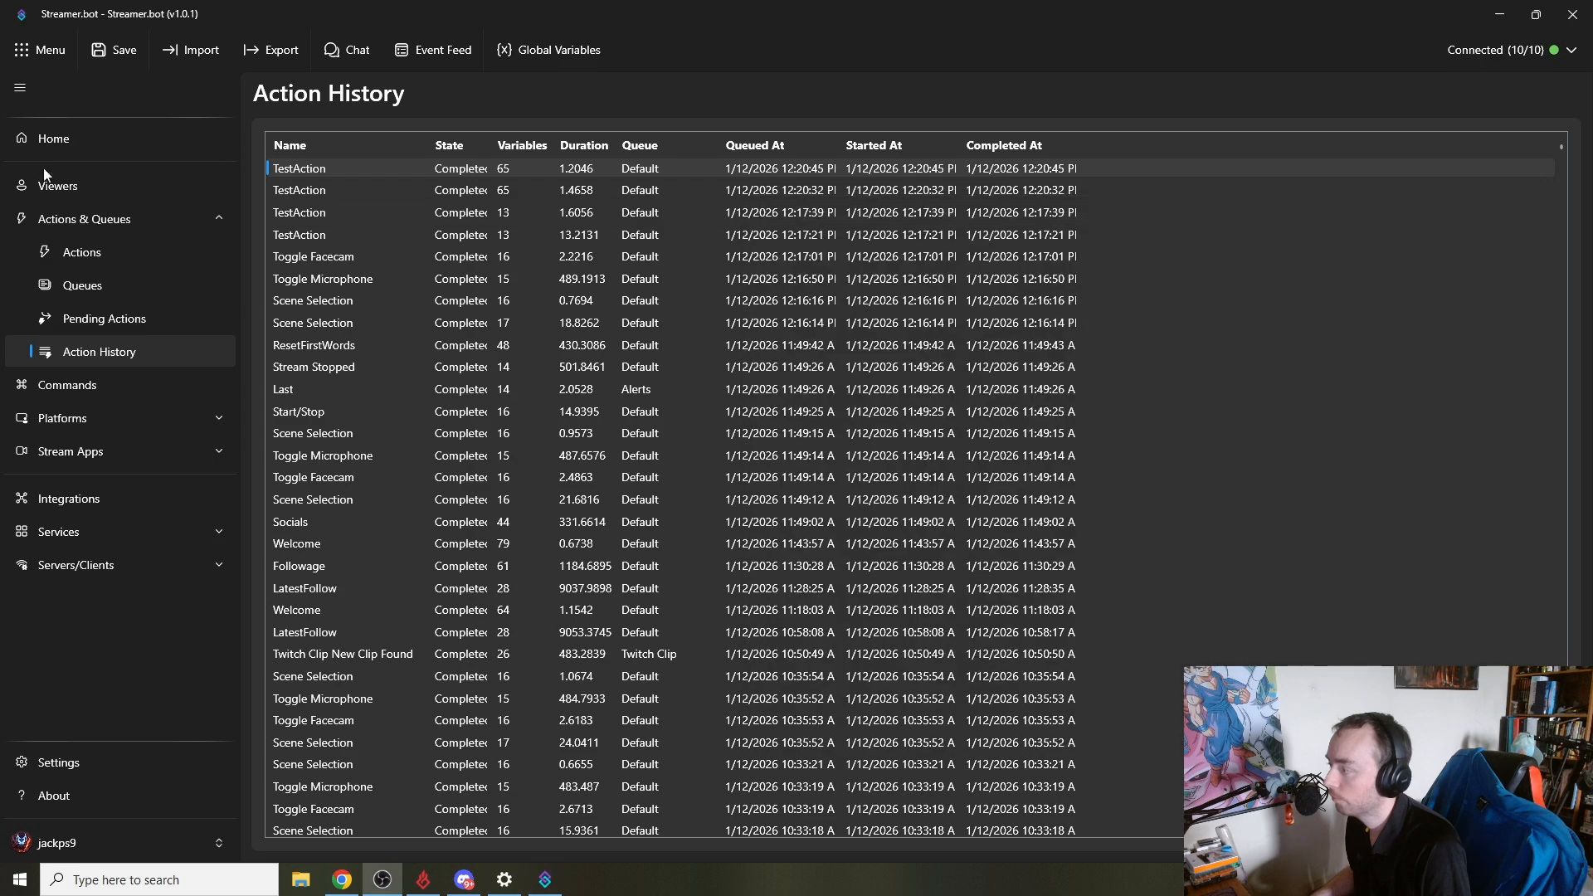
- Append %message% to the Speak sub-action's message so it reads Hello, %user%, %message% and save it
{"action": "left_click", "coordinate": [91, 254]}
{"action": "double_click", "coordinate": [1213, 372]}
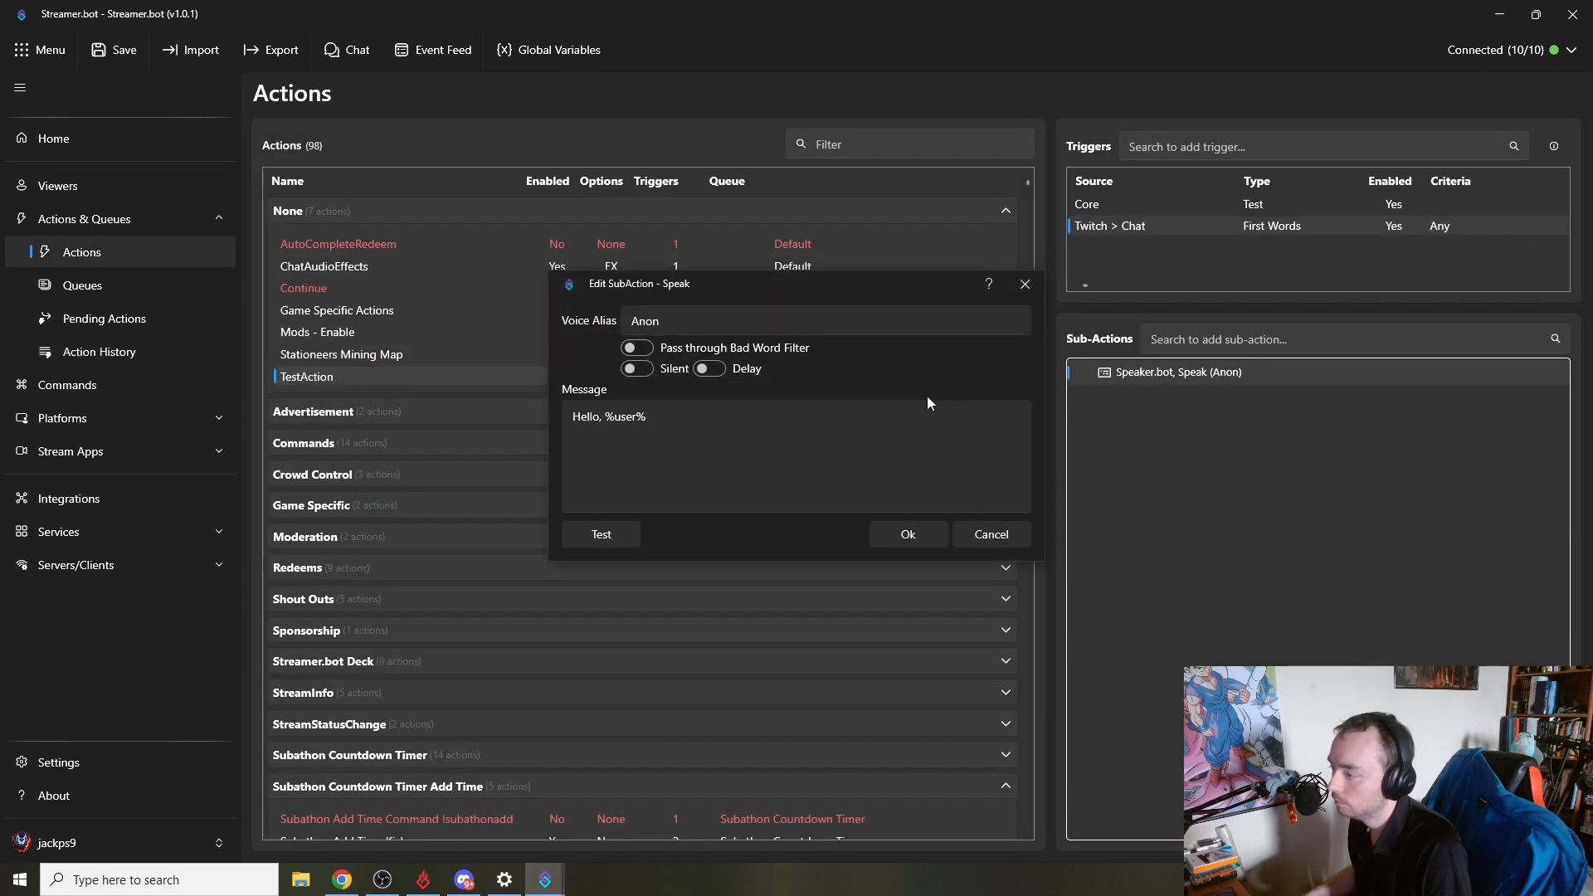
{"action": "left_click", "coordinate": [652, 406]}
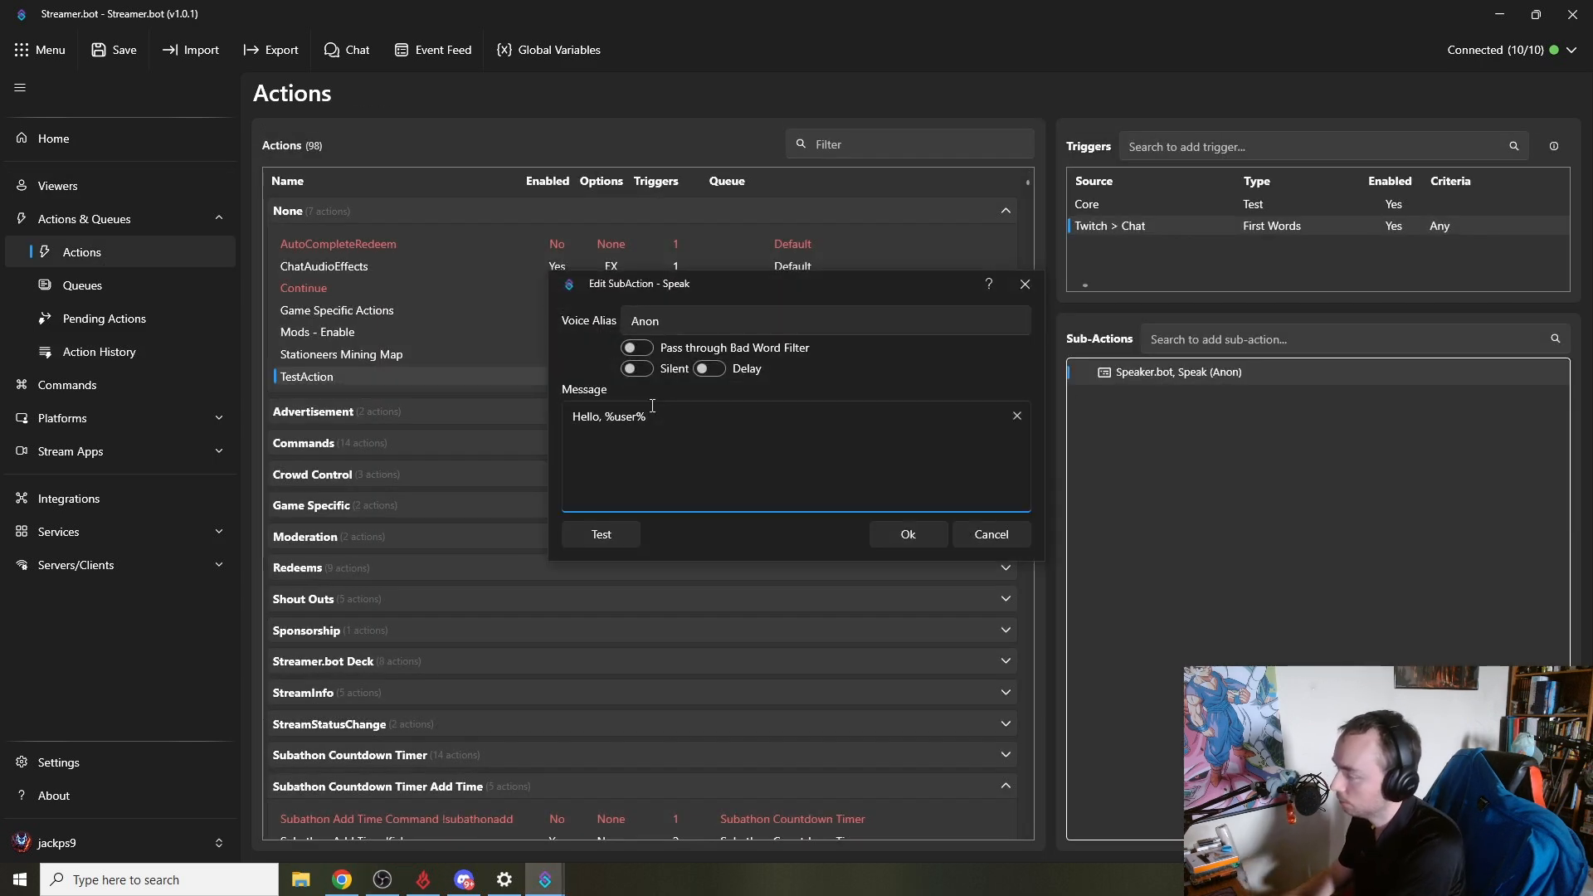
{"action": "type", "text": ","}
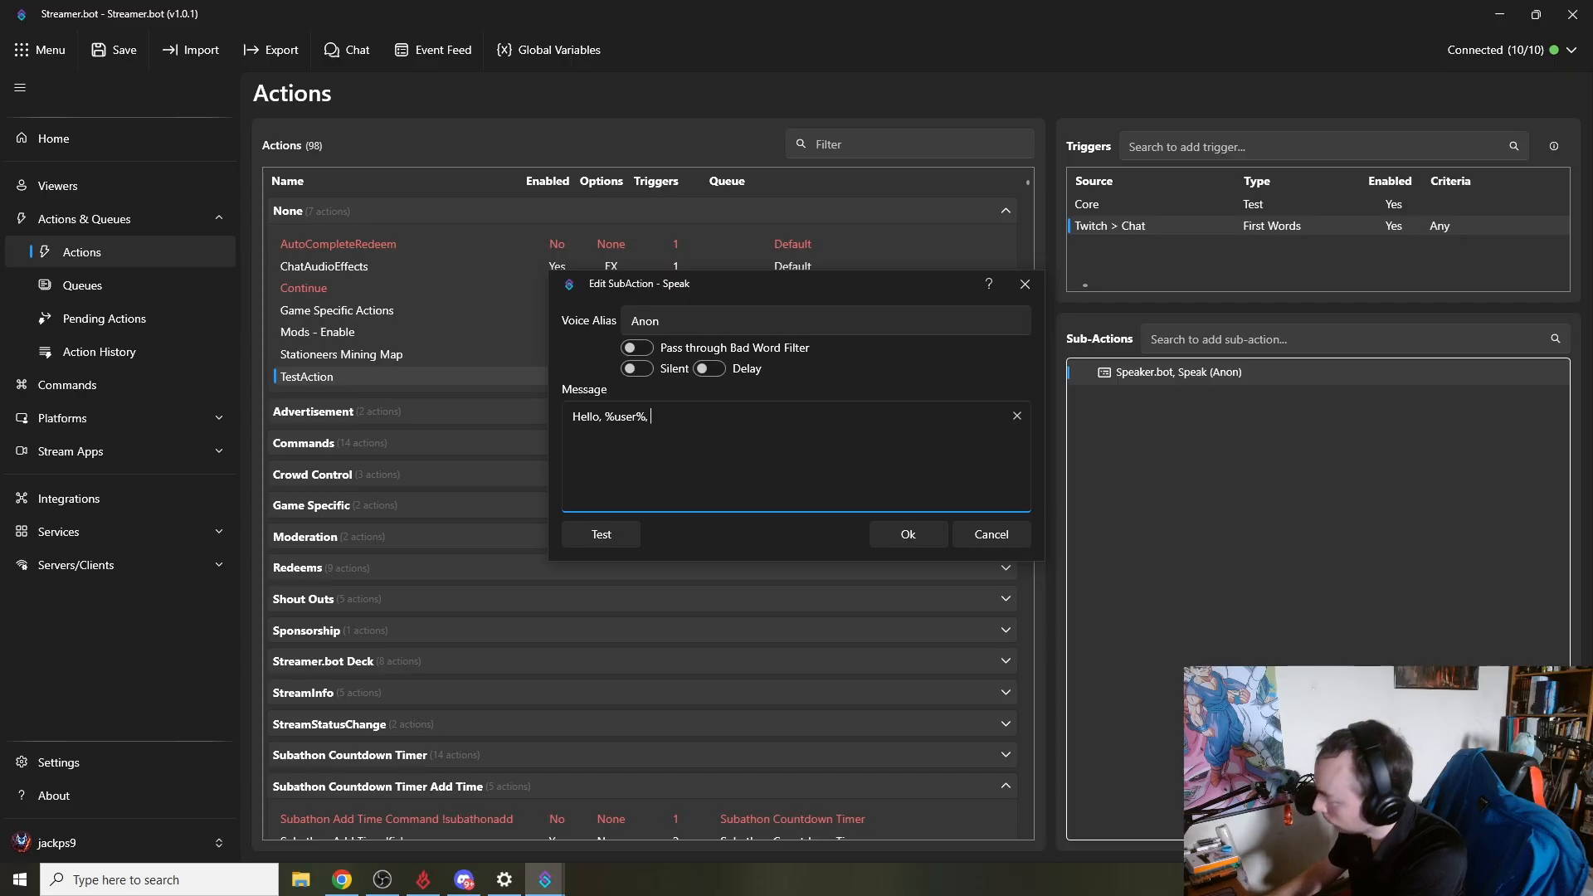
{"action": "type", "text": " %message%"}
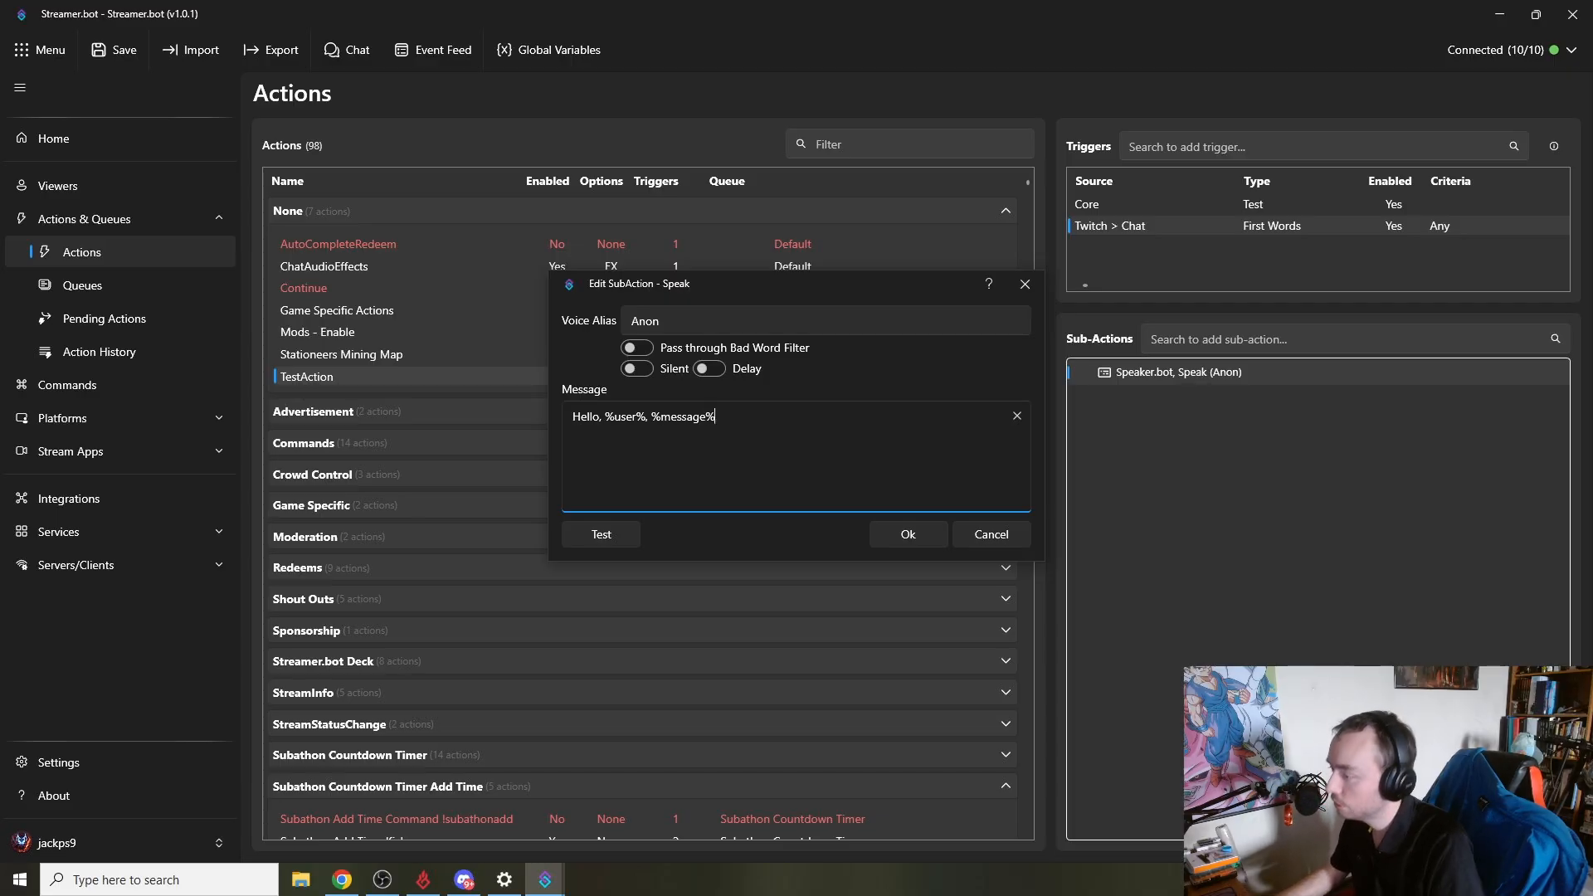
{"action": "left_click", "coordinate": [893, 541]}
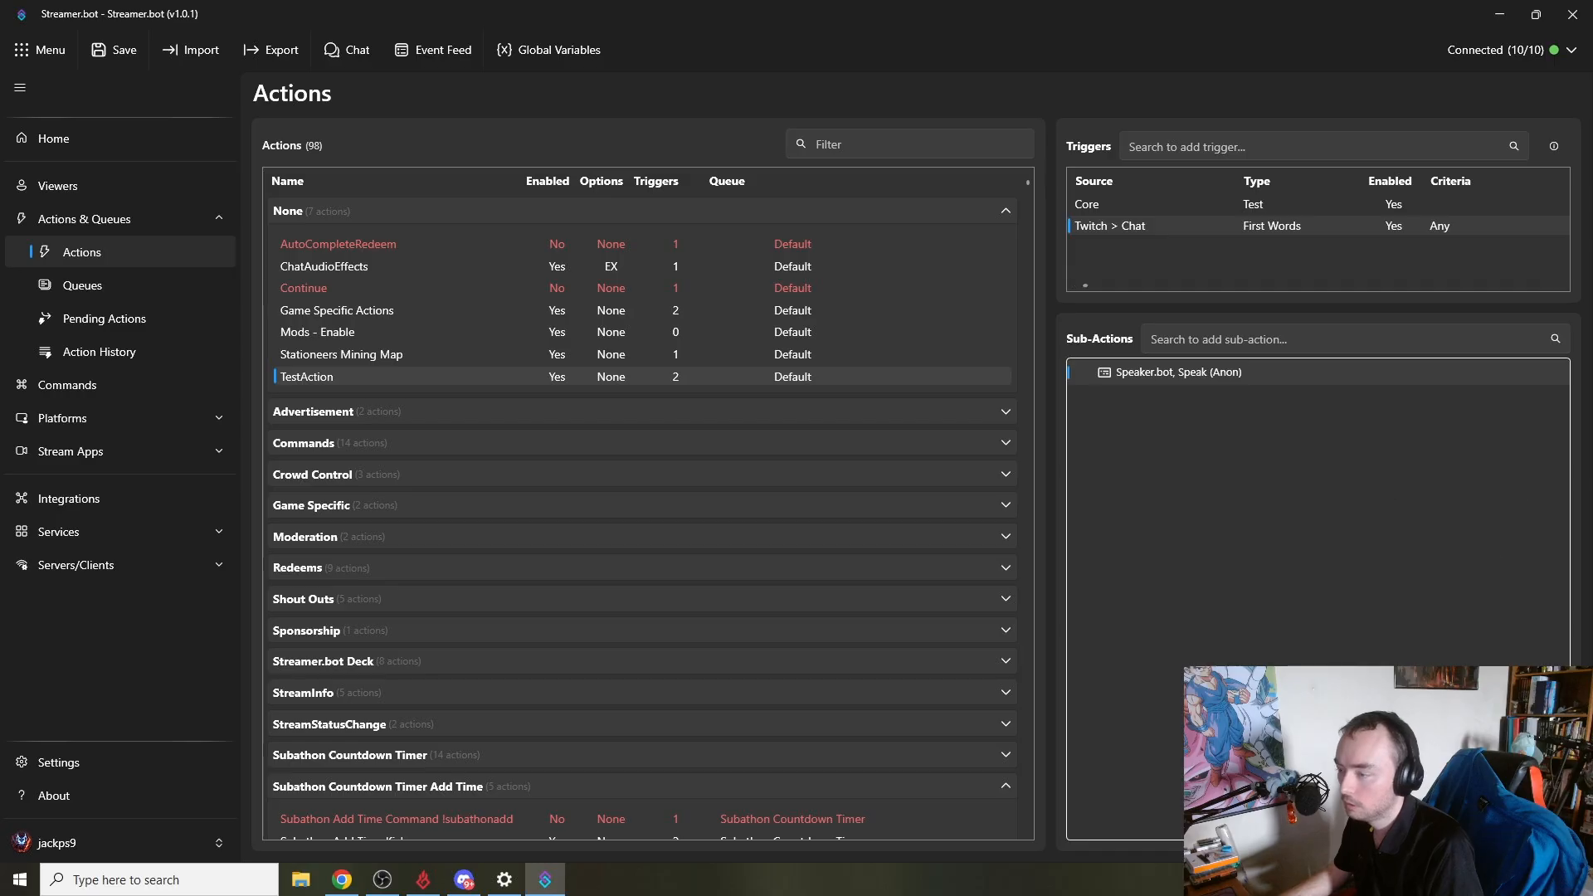
- Add a Twitch Chat Message trigger to TestAction and run a test of that trigger
{"action": "right_click", "coordinate": [1145, 269]}
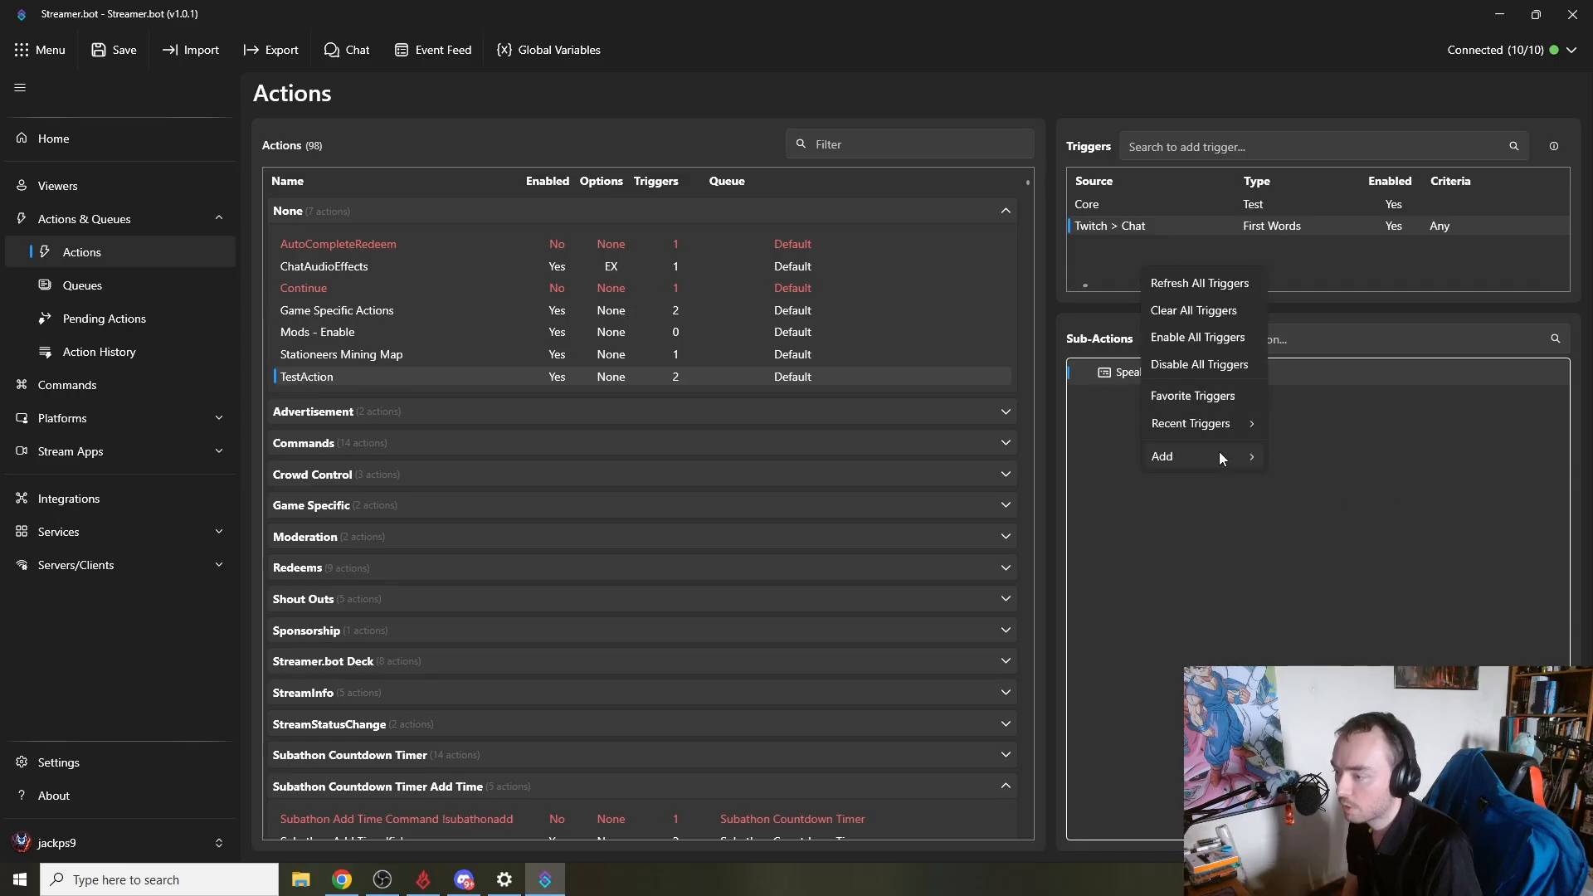
{"action": "mouse_move", "coordinate": [1220, 453]}
{"action": "mouse_move", "coordinate": [1311, 458]}
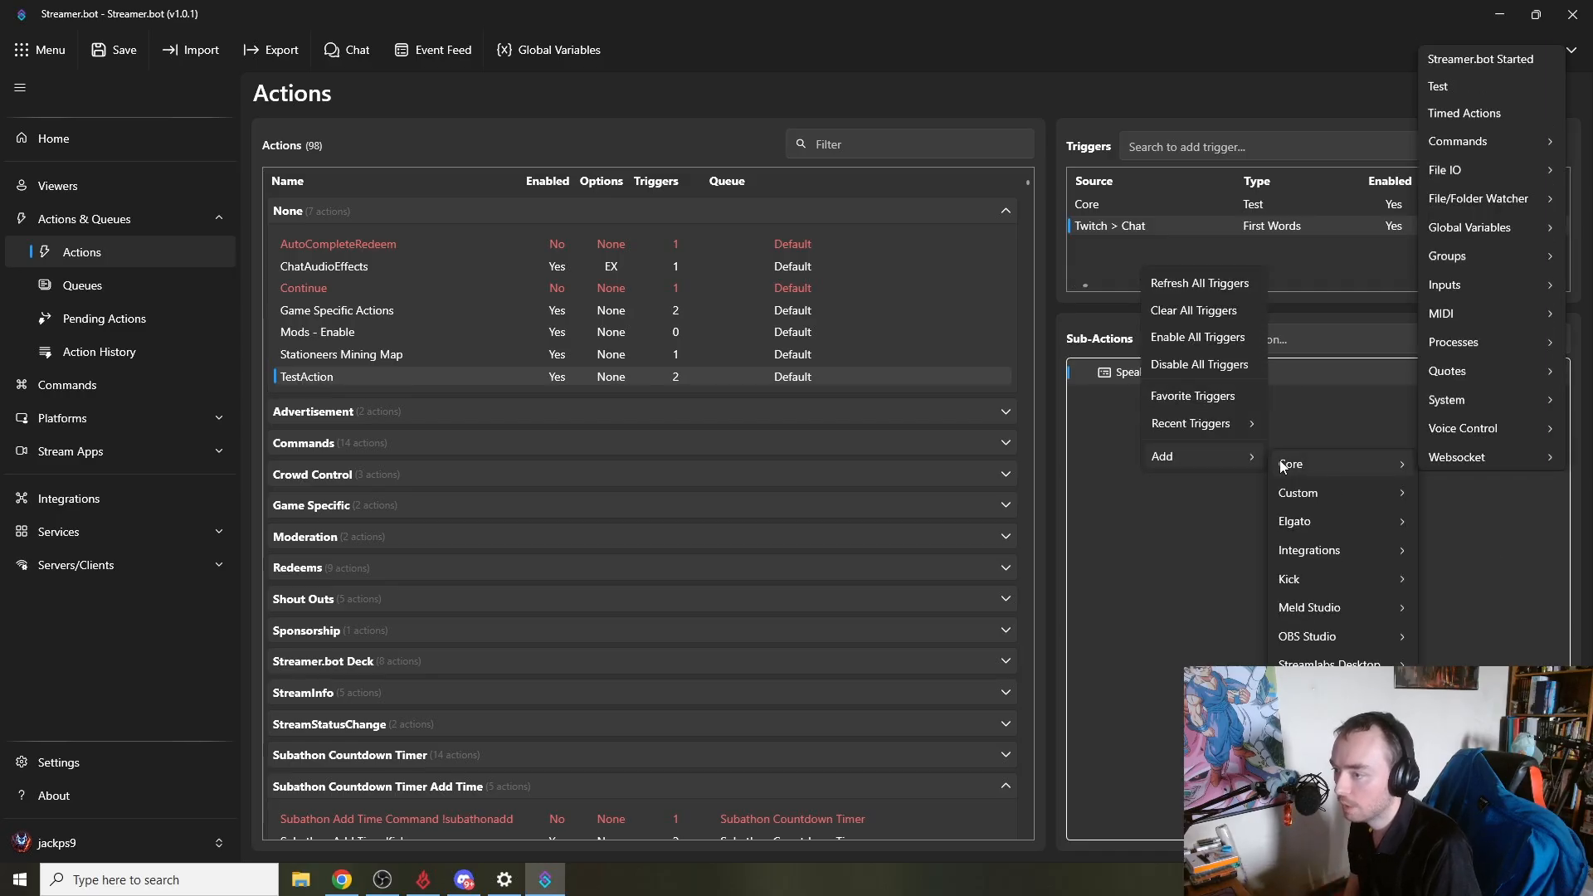
{"action": "mouse_move", "coordinate": [1465, 420]}
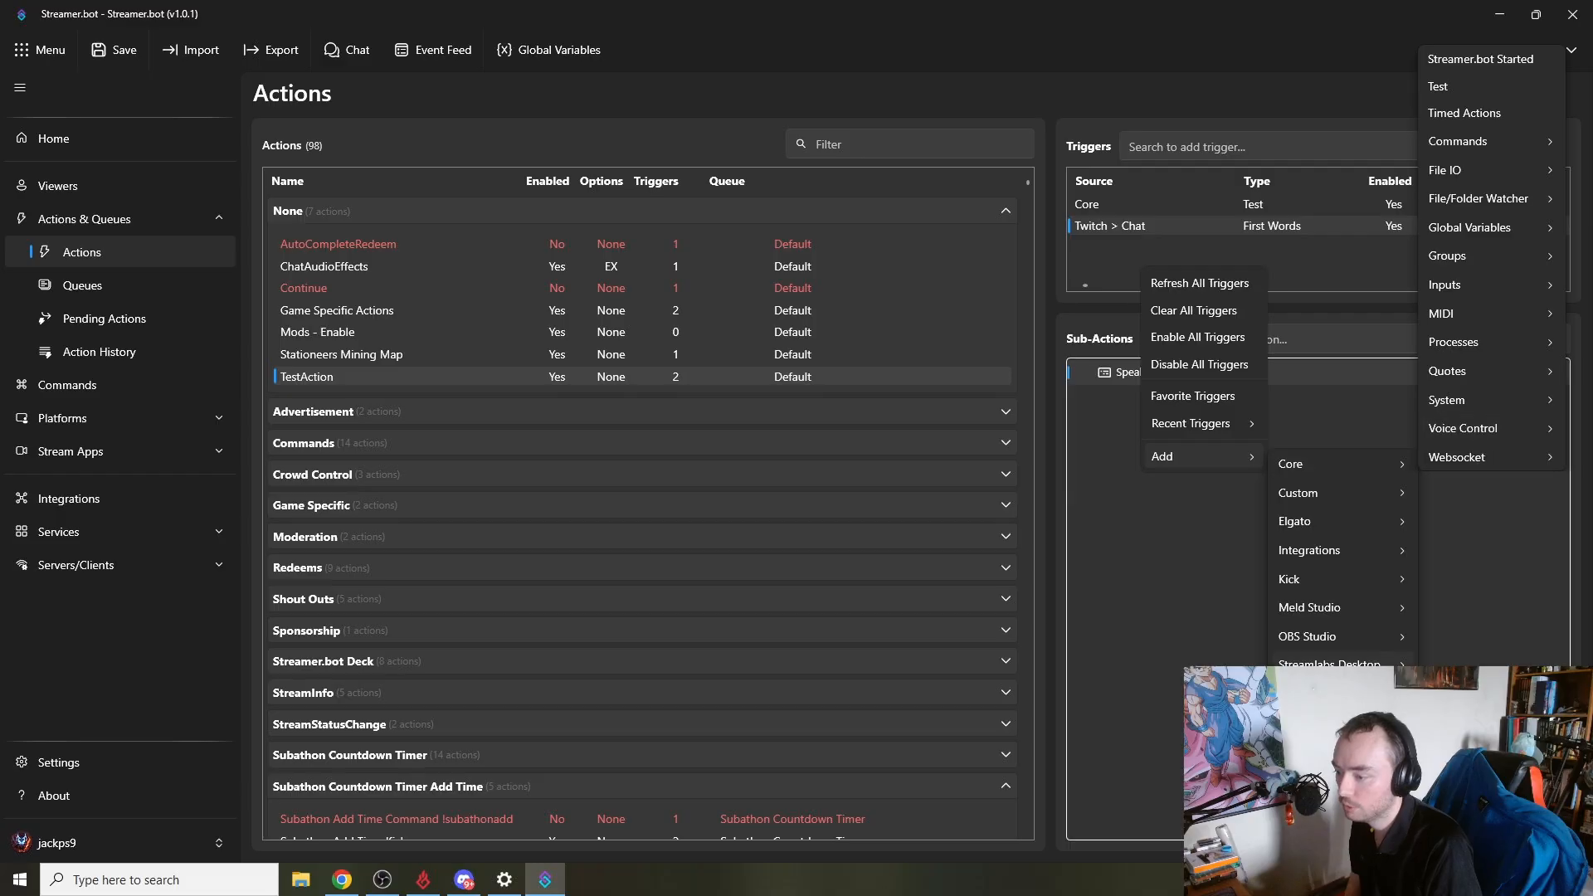
{"action": "mouse_move", "coordinate": [1311, 720]}
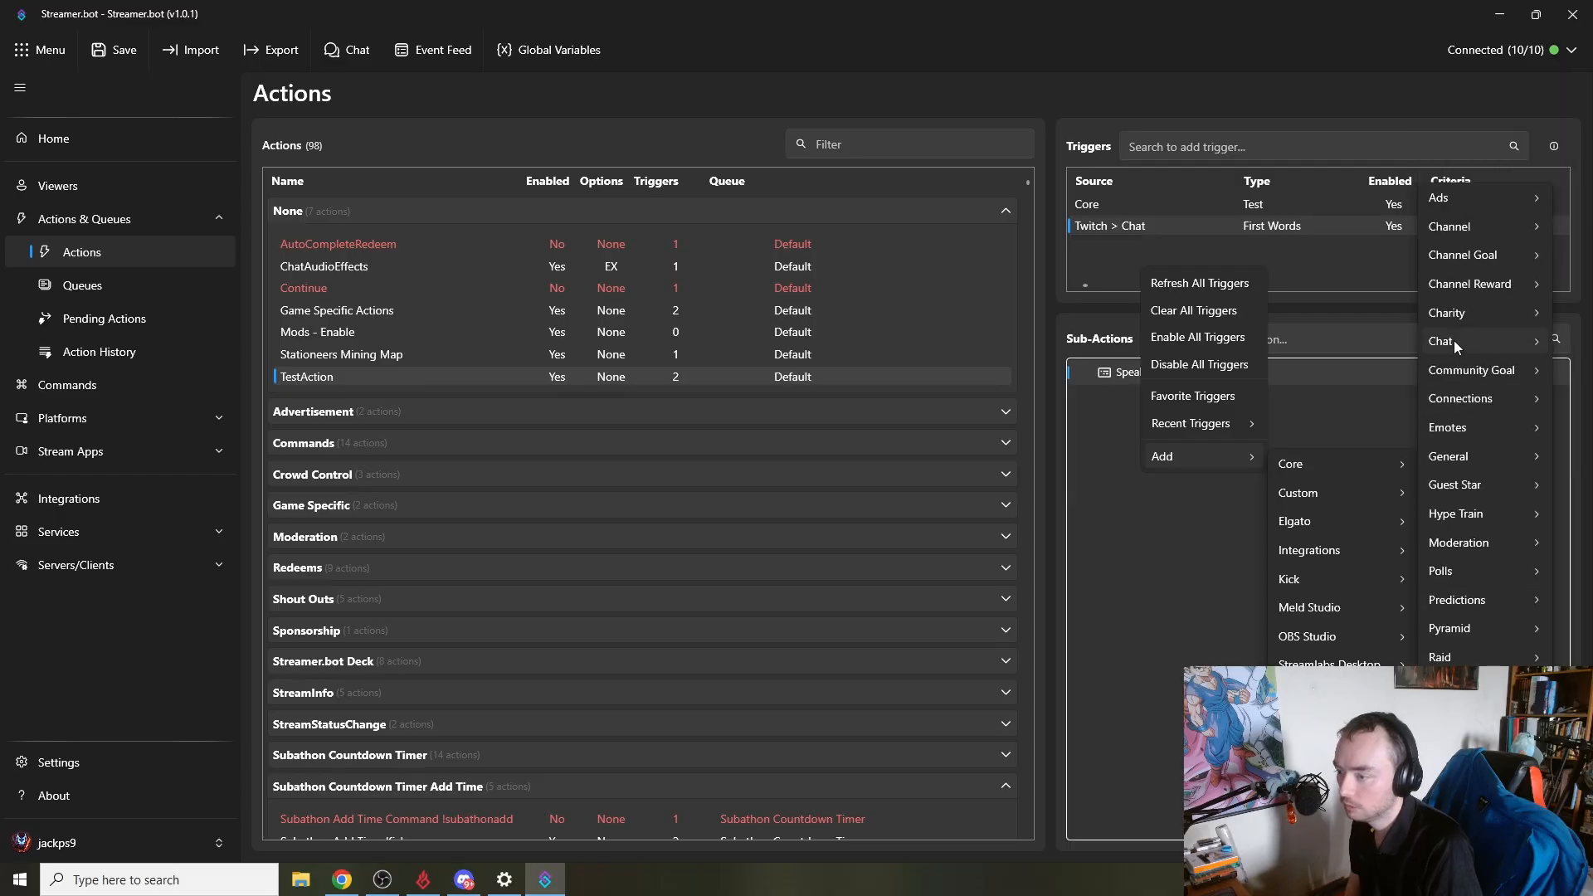
{"action": "mouse_move", "coordinate": [1454, 341]}
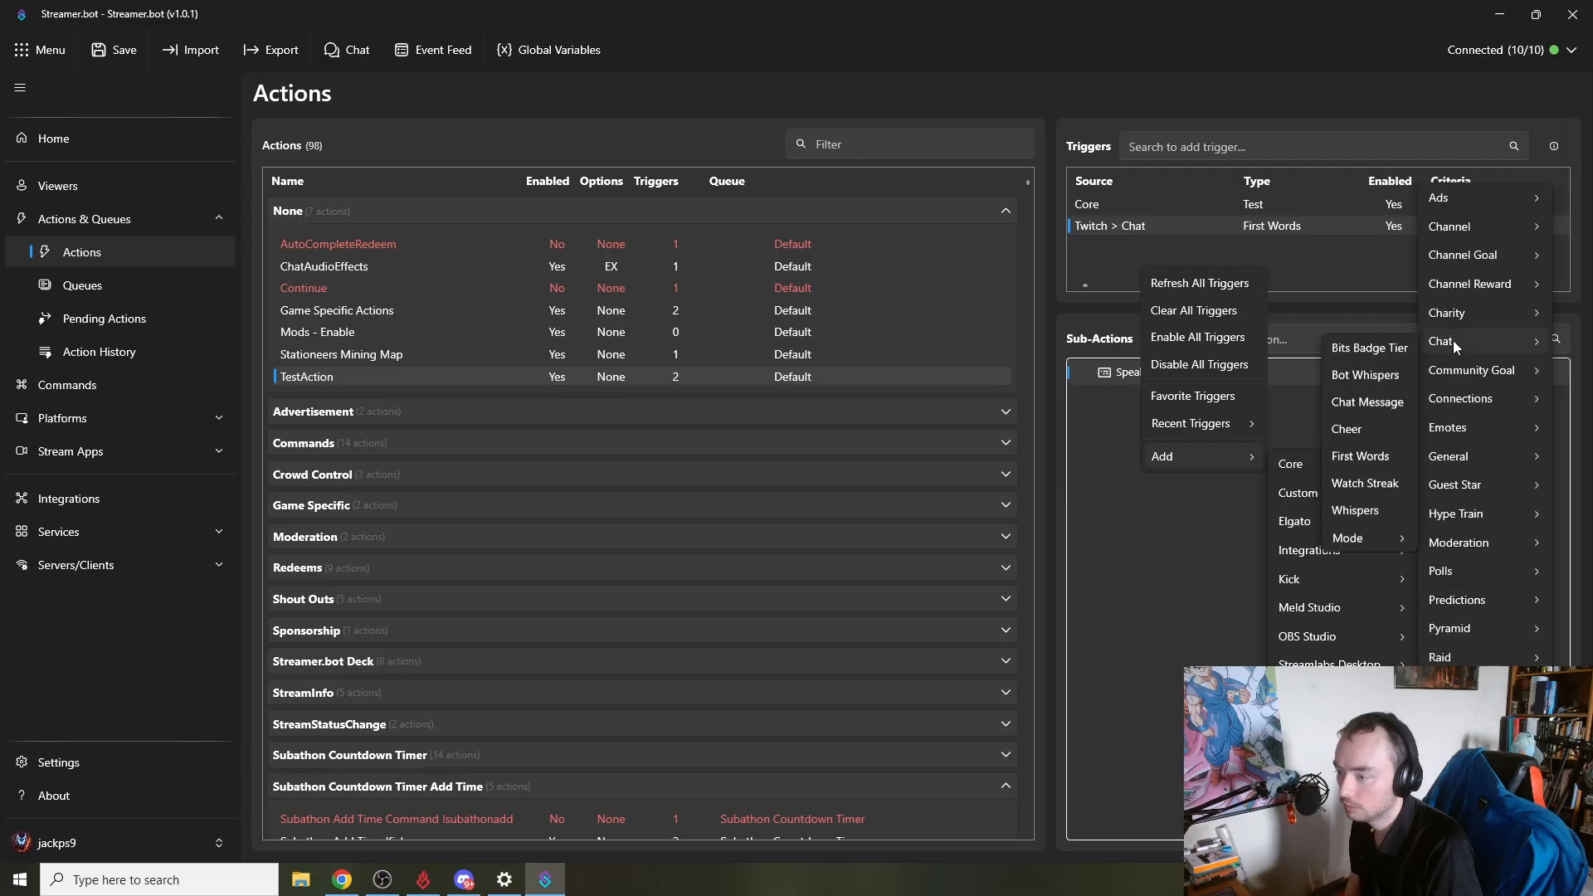
{"action": "left_click", "coordinate": [1374, 399]}
{"action": "left_click", "coordinate": [1215, 249]}
{"action": "right_click", "coordinate": [1209, 254]}
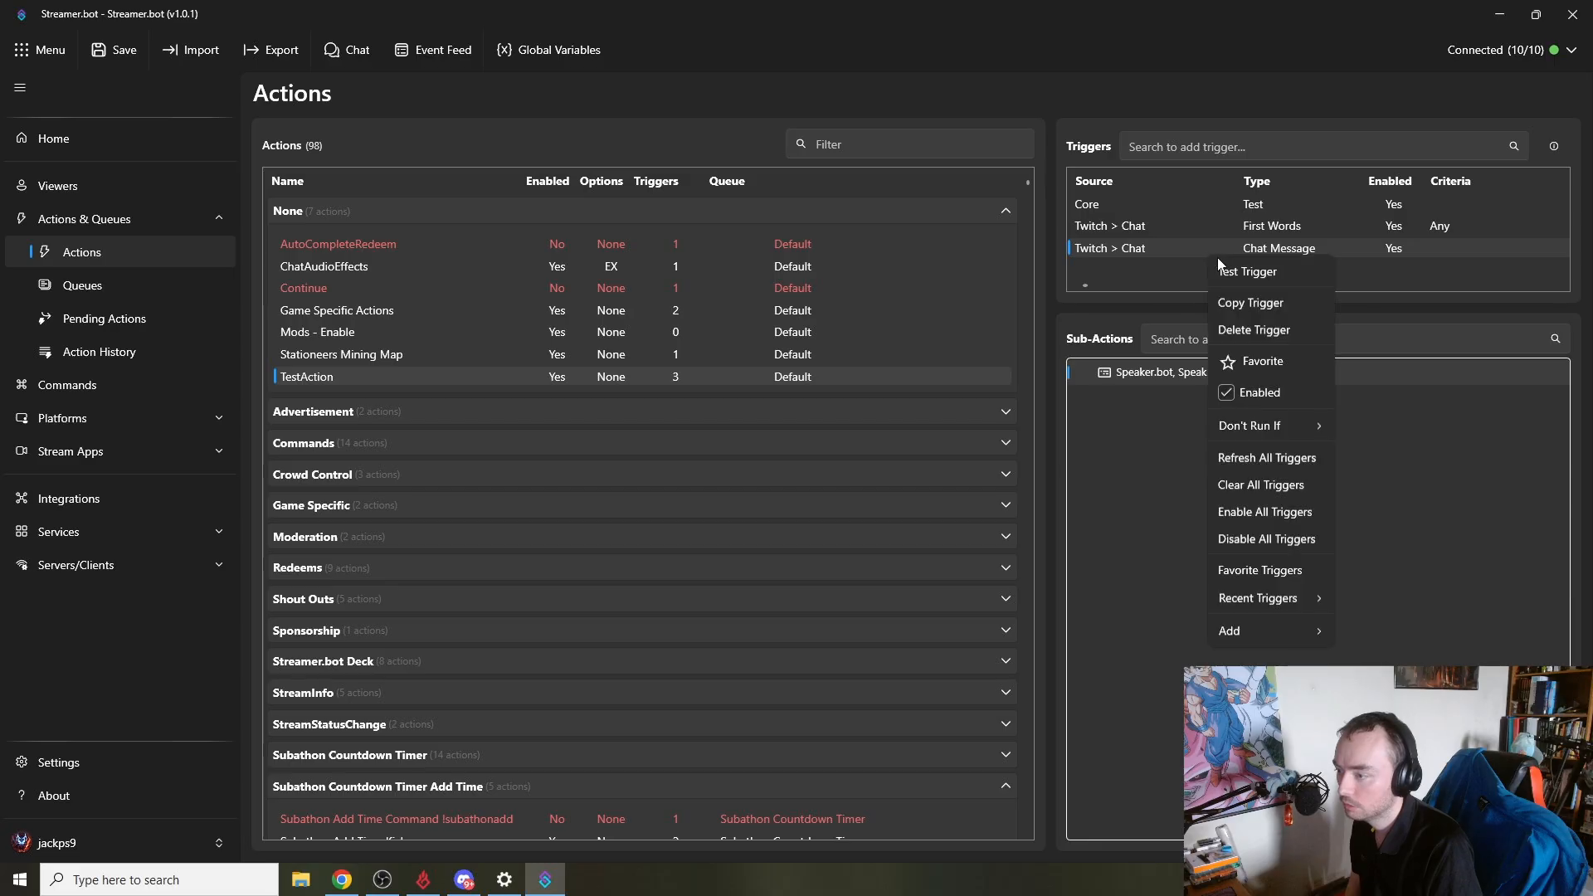
{"action": "left_click", "coordinate": [1236, 271]}
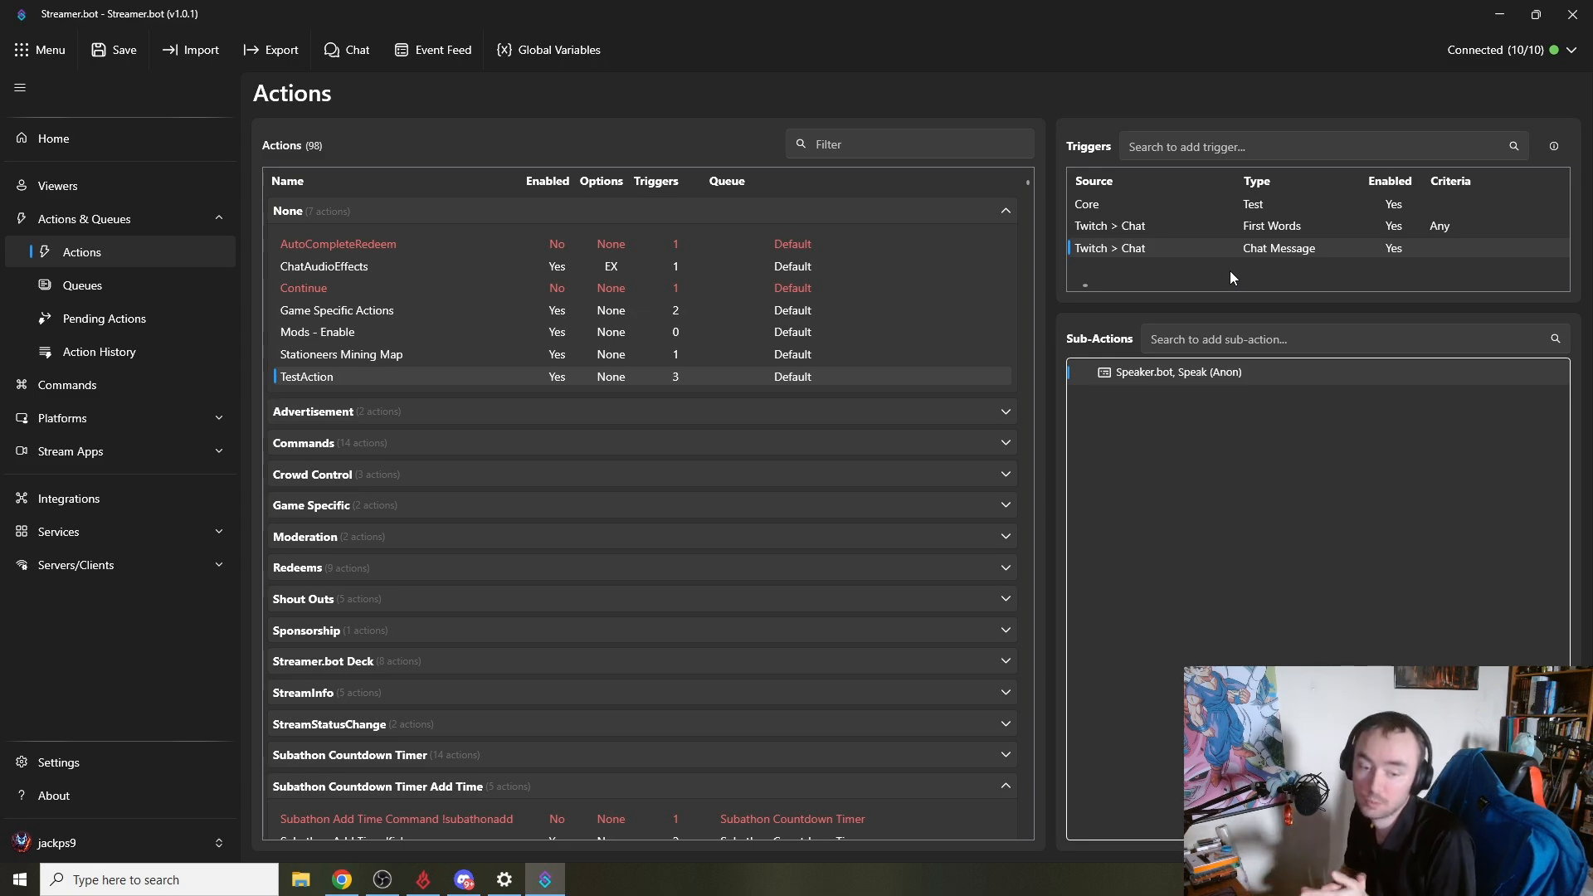
- Disable the Speaker.bot Speak sub-action in TestAction
{"action": "right_click", "coordinate": [1172, 455]}
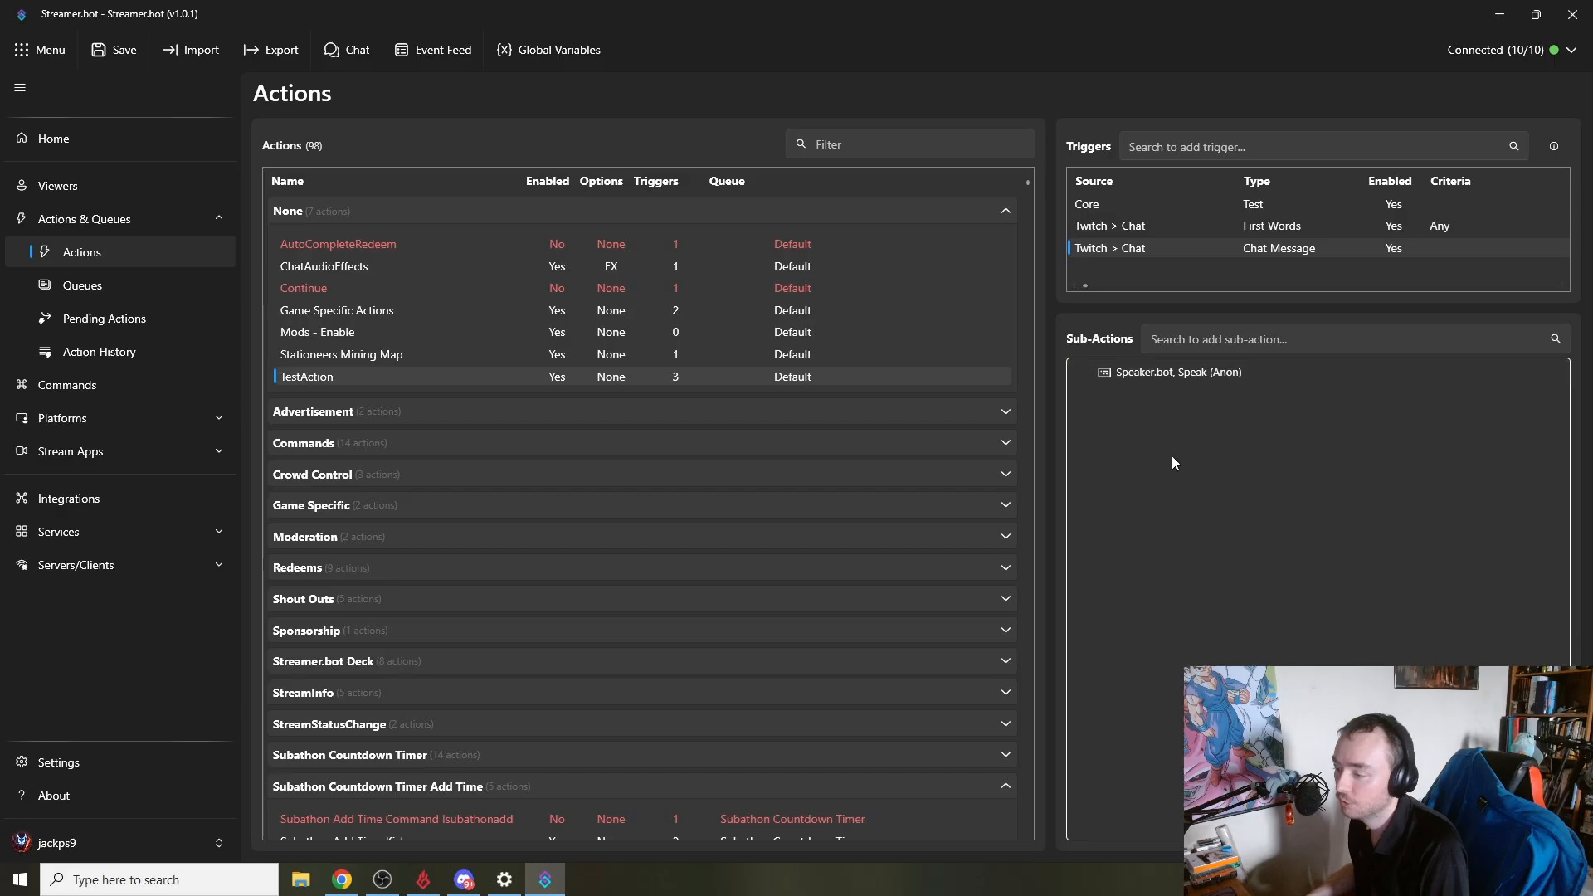
{"action": "left_click", "coordinate": [1165, 373]}
{"action": "right_click", "coordinate": [1157, 374]}
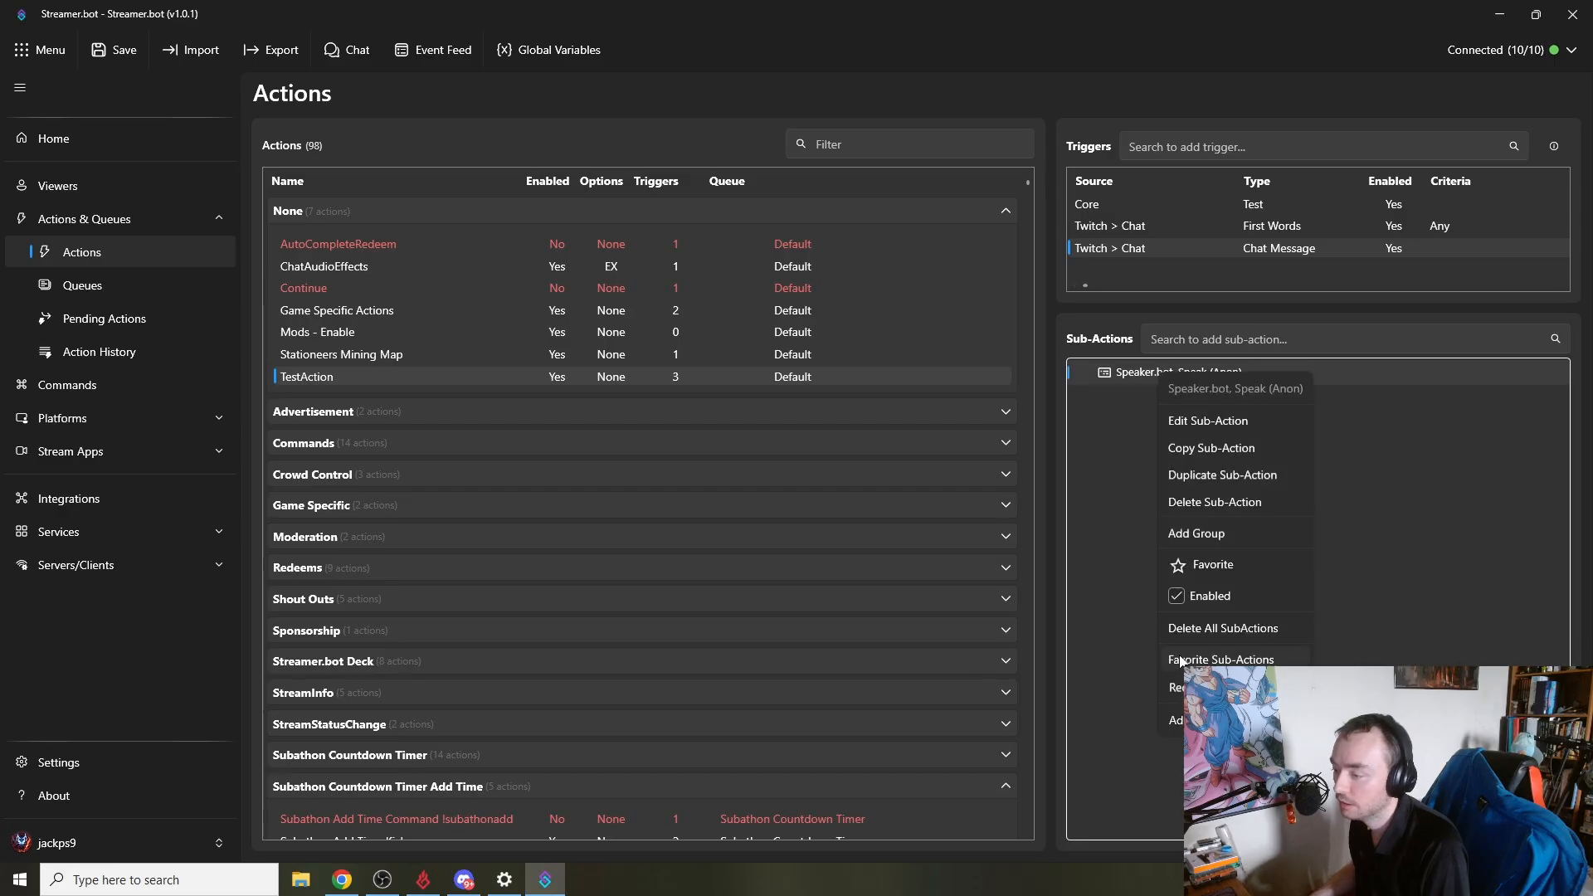
{"action": "left_click", "coordinate": [1173, 604]}
- Add an Execute C# Code sub-action to TestAction and bring its editor window into view
{"action": "right_click", "coordinate": [1140, 504]}
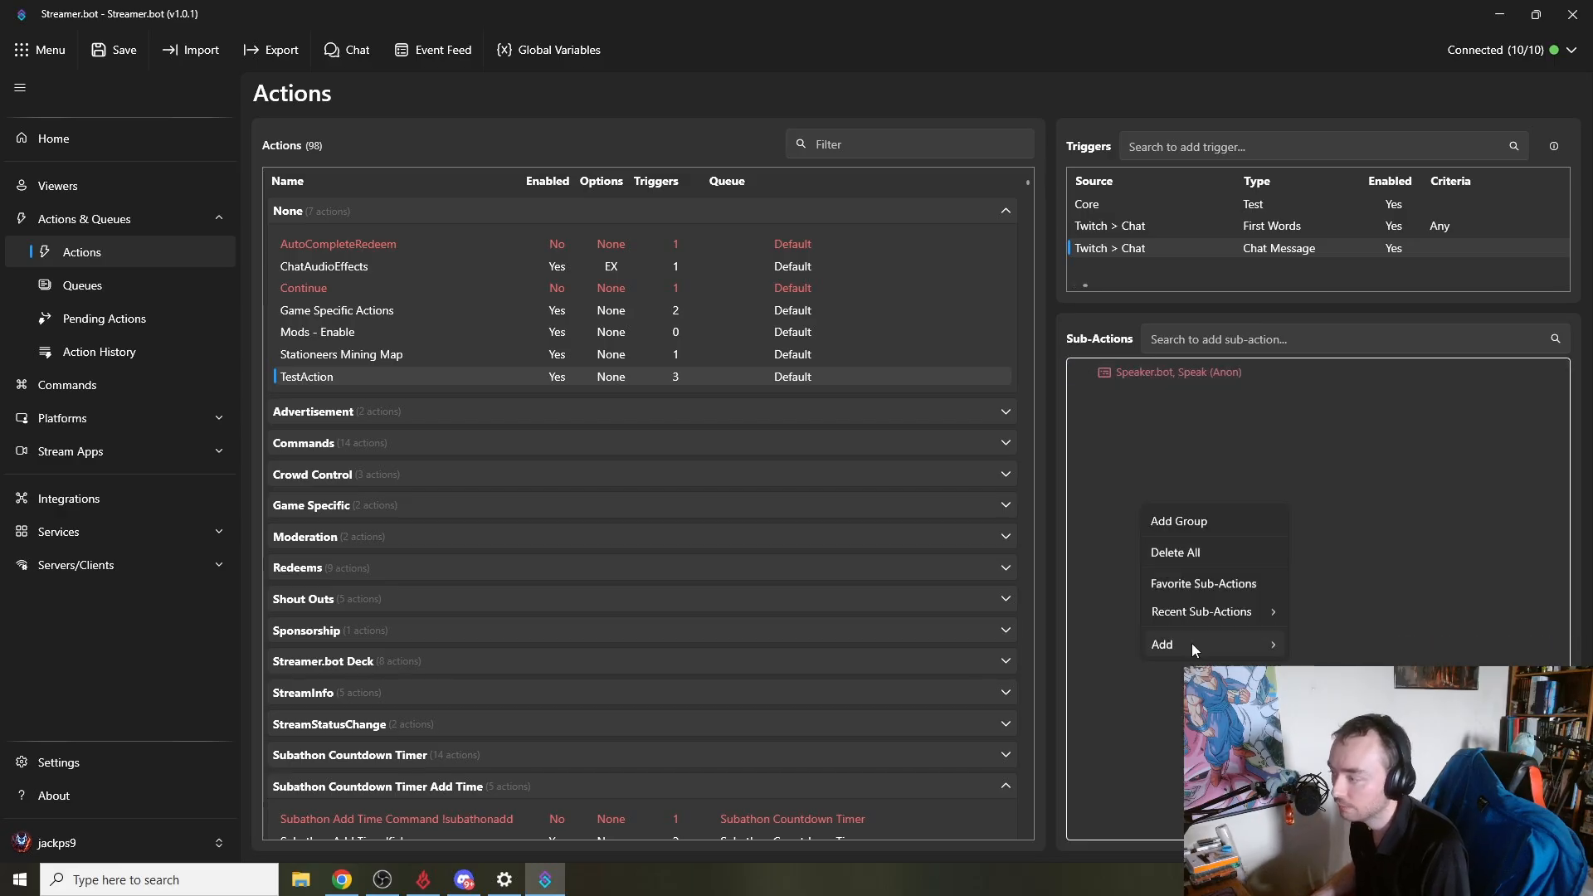
{"action": "mouse_move", "coordinate": [1216, 649]}
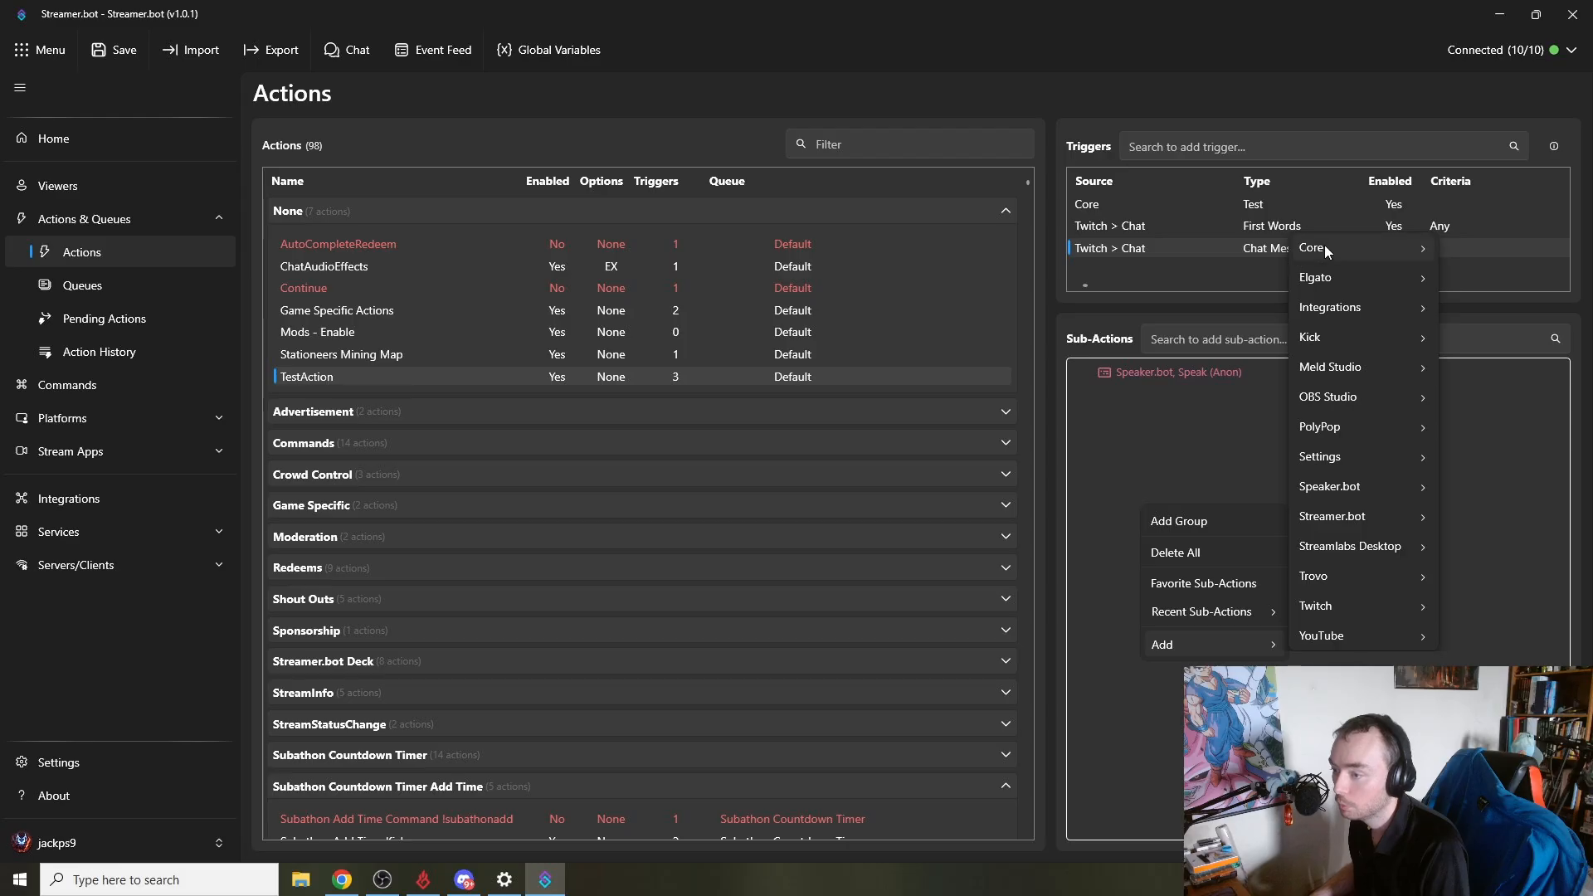
{"action": "mouse_move", "coordinate": [1324, 247]}
{"action": "mouse_move", "coordinate": [1465, 371]}
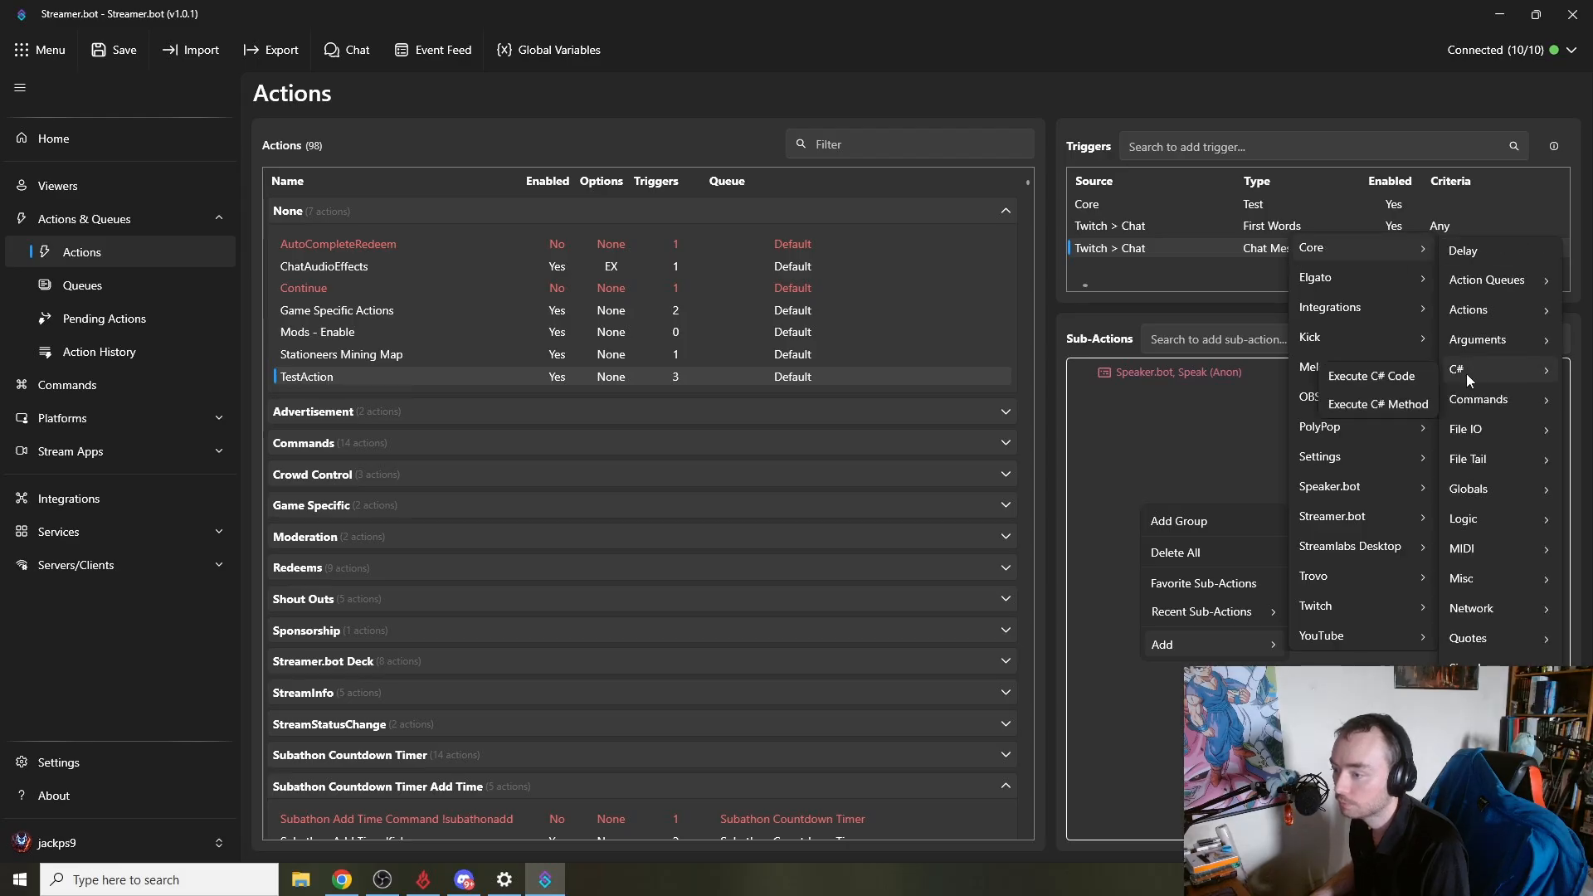
{"action": "left_click", "coordinate": [1407, 376]}
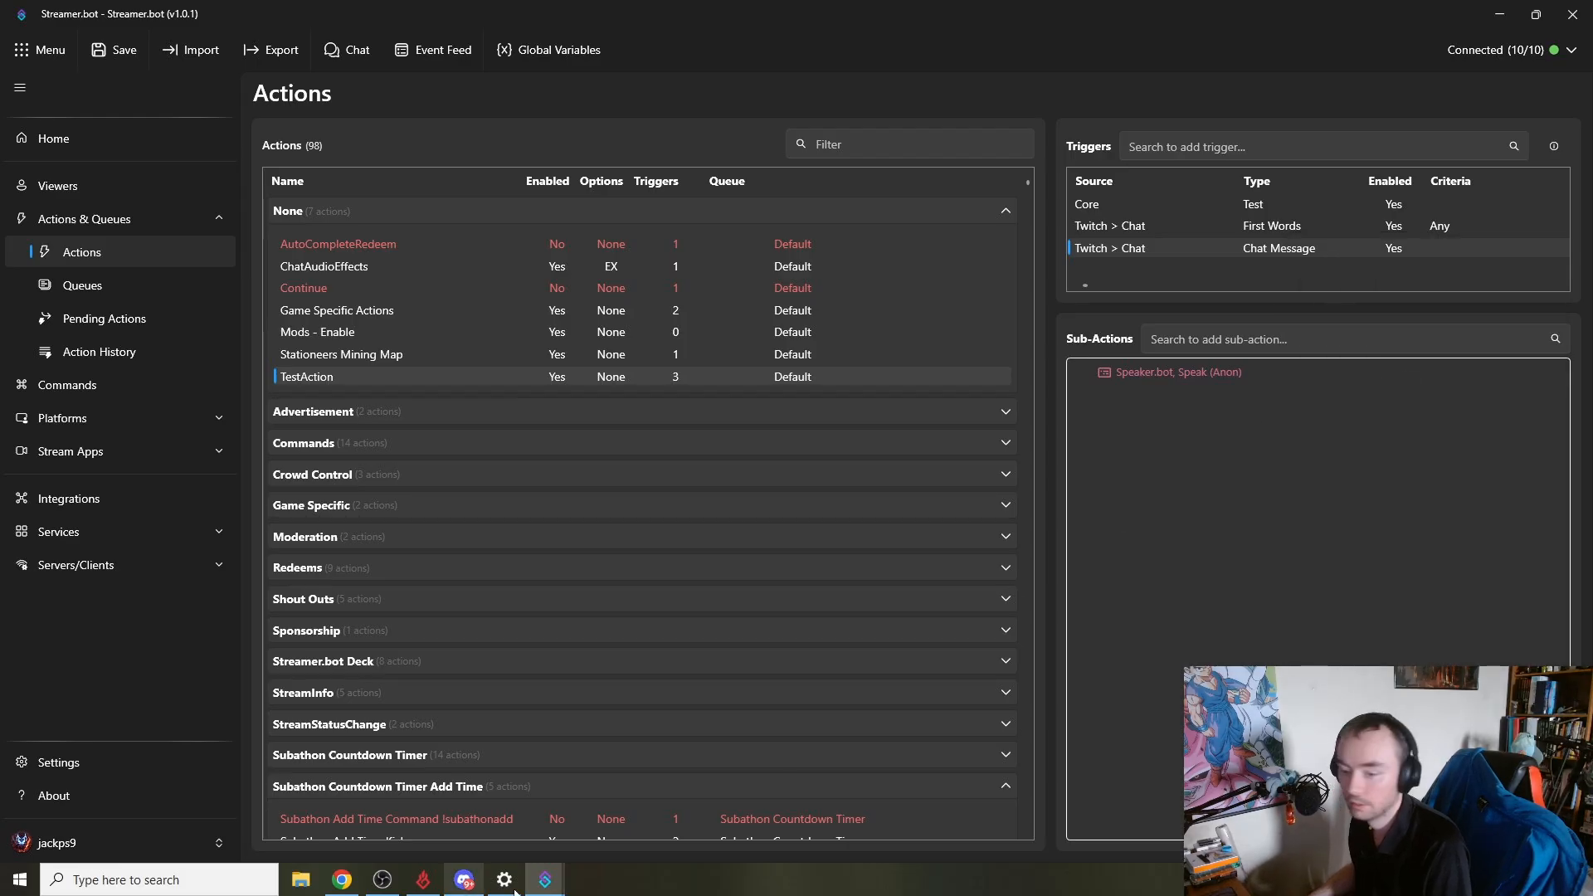
{"action": "mouse_move", "coordinate": [543, 881]}
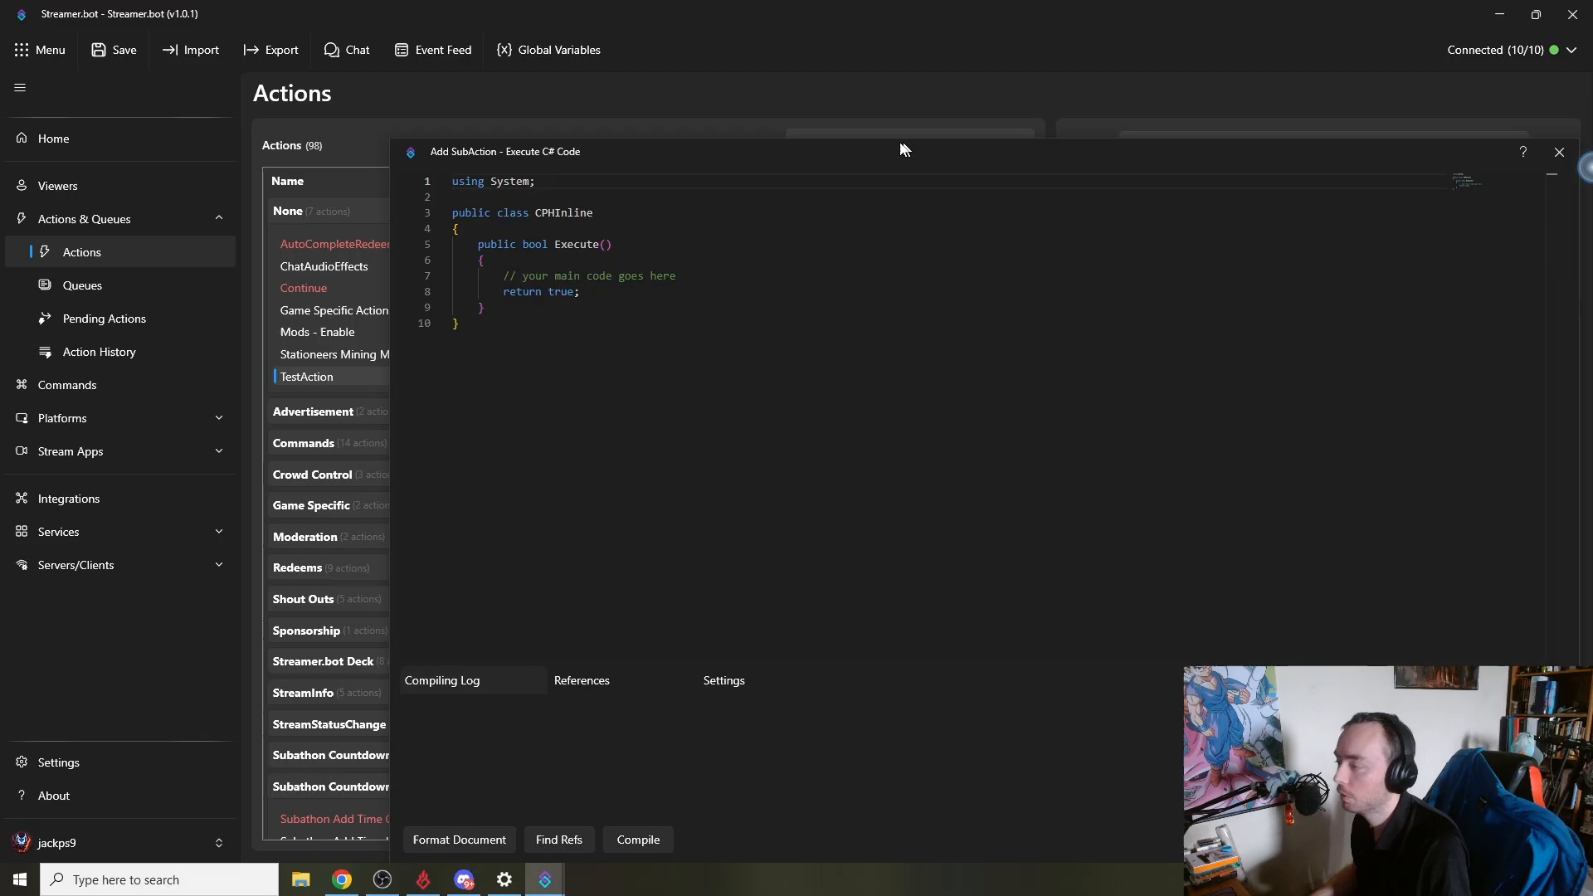
{"action": "left_click_drag", "start_coordinate": [901, 143], "coordinate": [684, 102]}
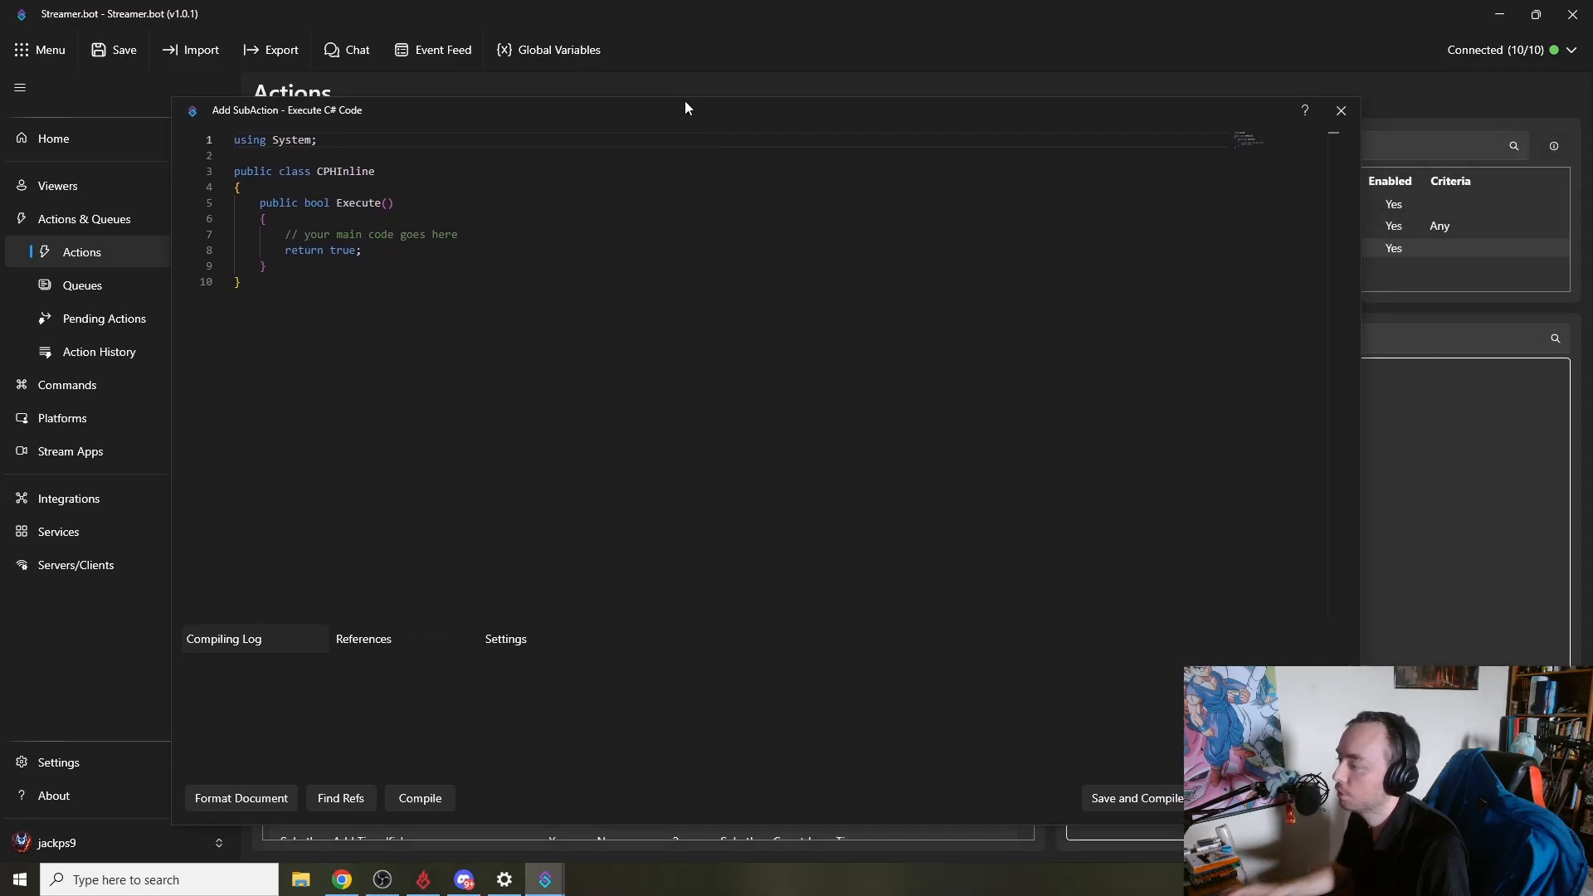
- Write a CPH.TtsSpeak call using the Anon voice alias and a Hello greeting to the channel name, then compile and save
{"action": "left_click", "coordinate": [313, 229]}
{"action": "key", "text": "Up"}
{"action": "key", "text": "Return"}
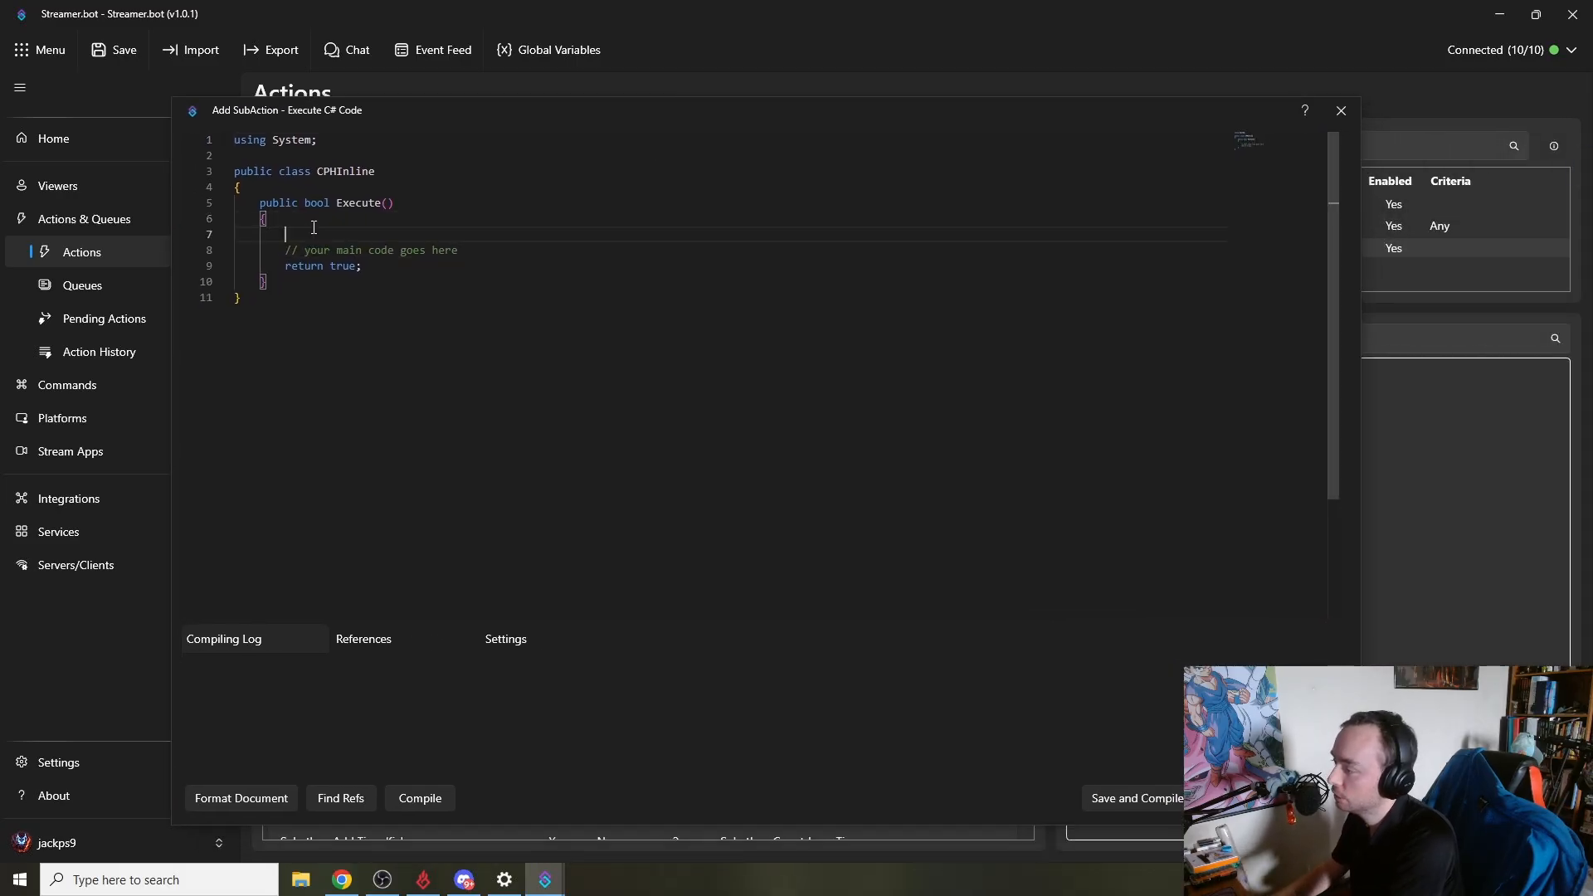
{"action": "type", "text": "CPH."}
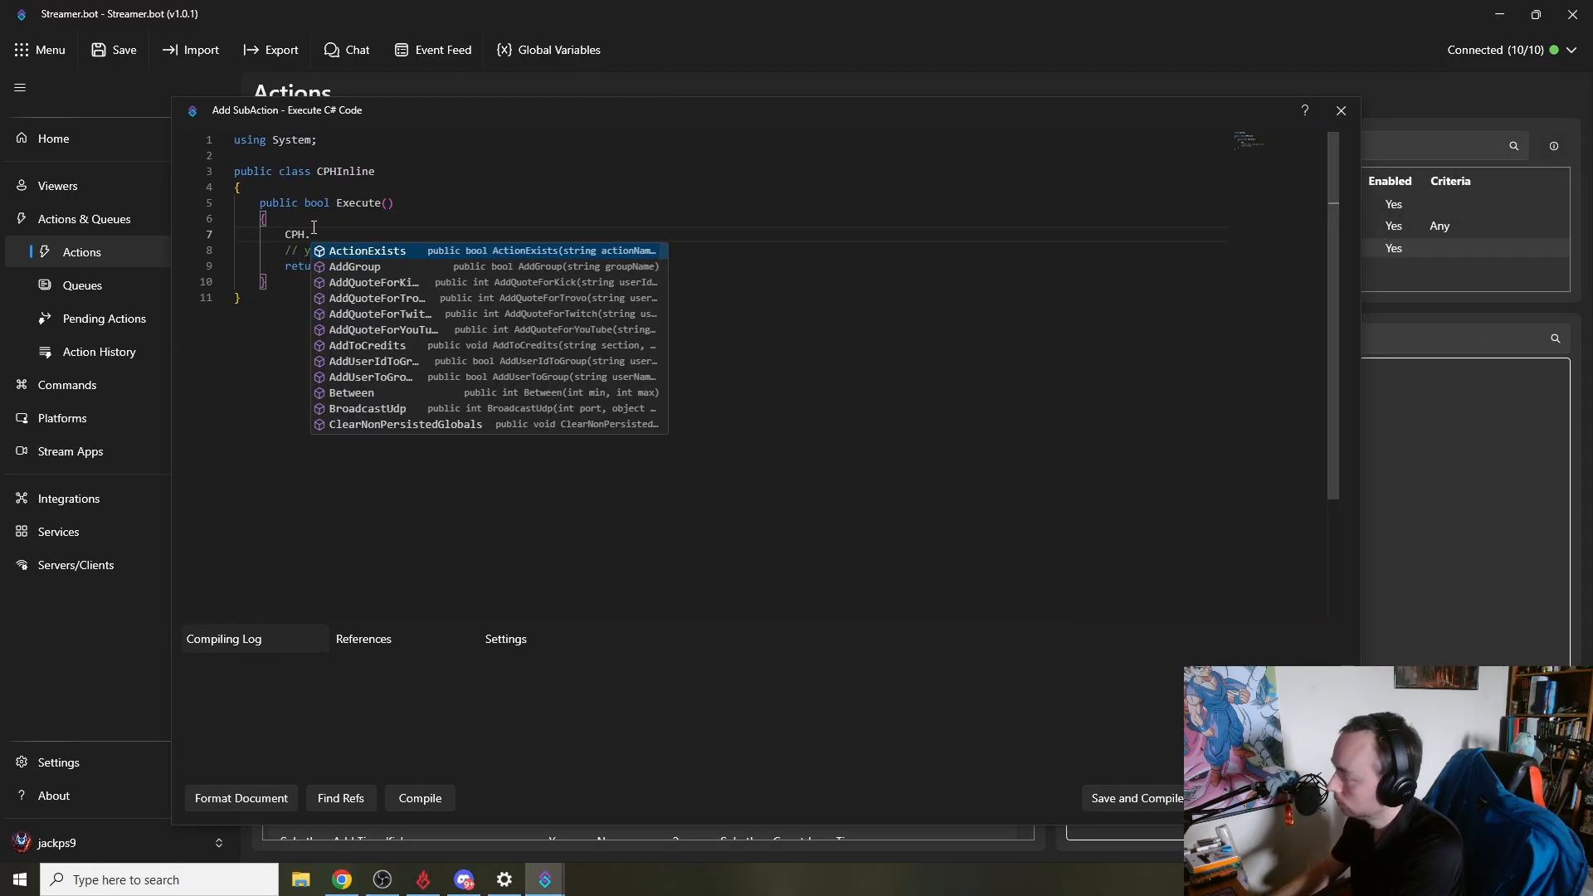
{"action": "type", "text": "Spe"}
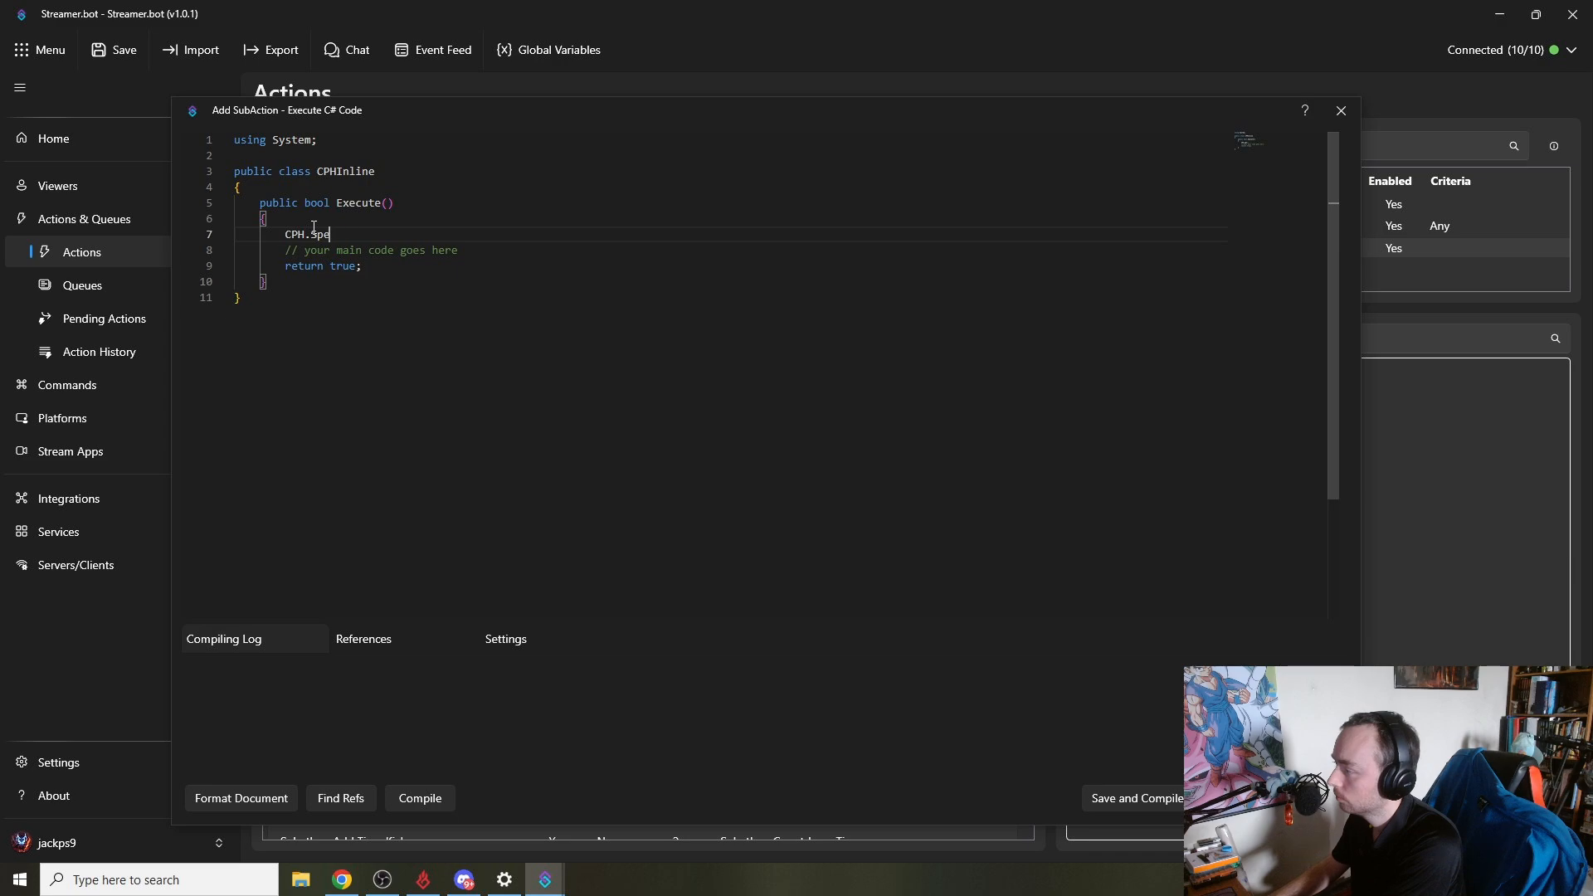
{"action": "type", "text": "akerT"}
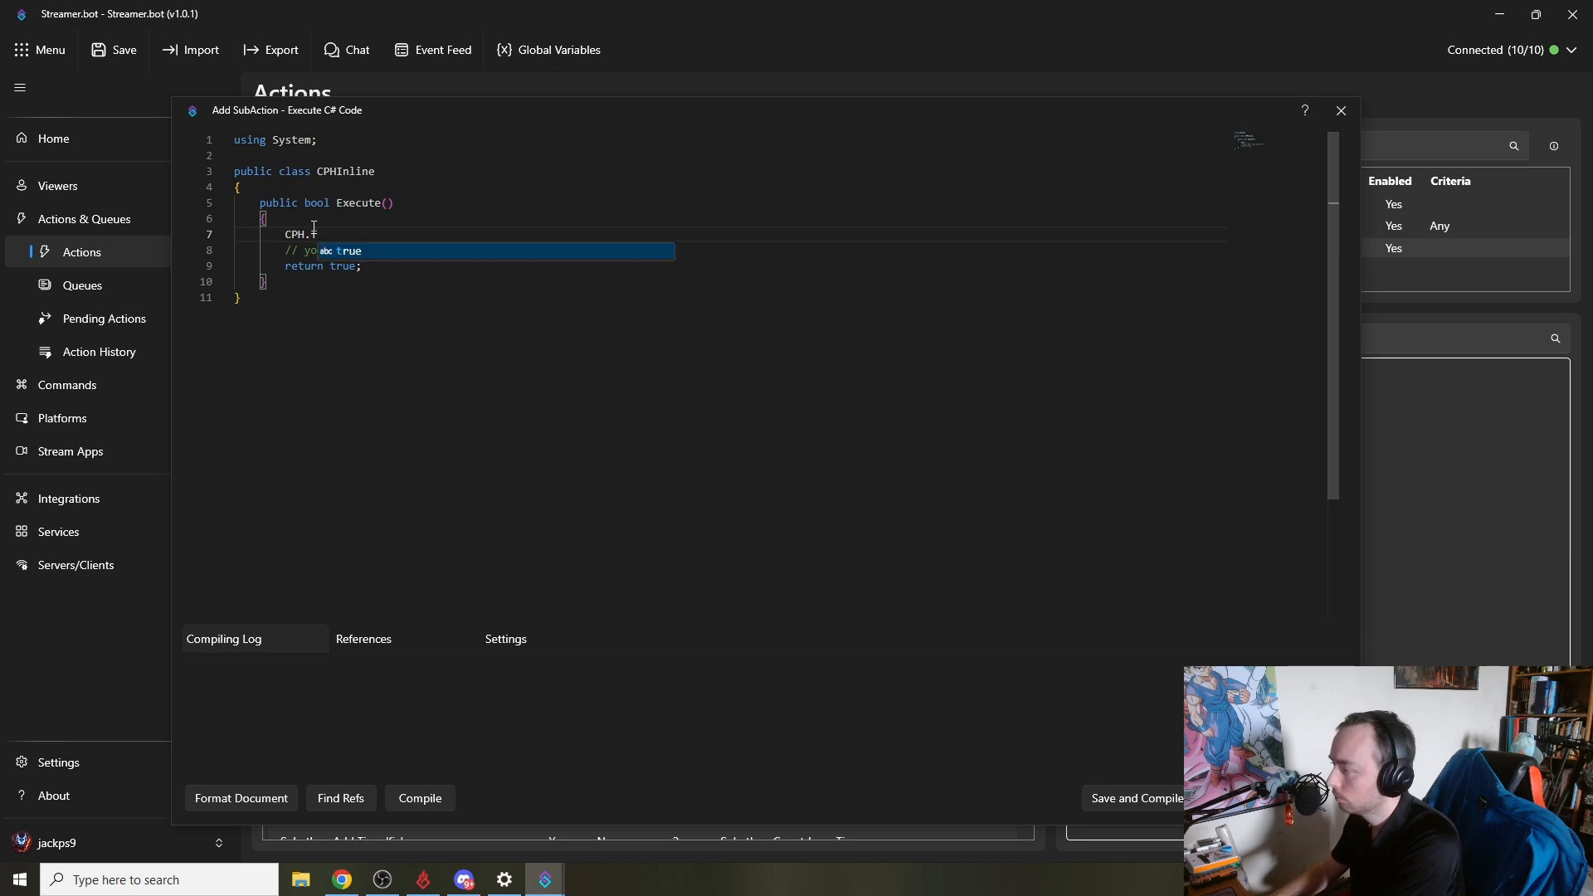
{"action": "key", "text": "BackSpace"}
{"action": "key", "text": "BackSpace"}
{"action": "type", "text": ".T"}
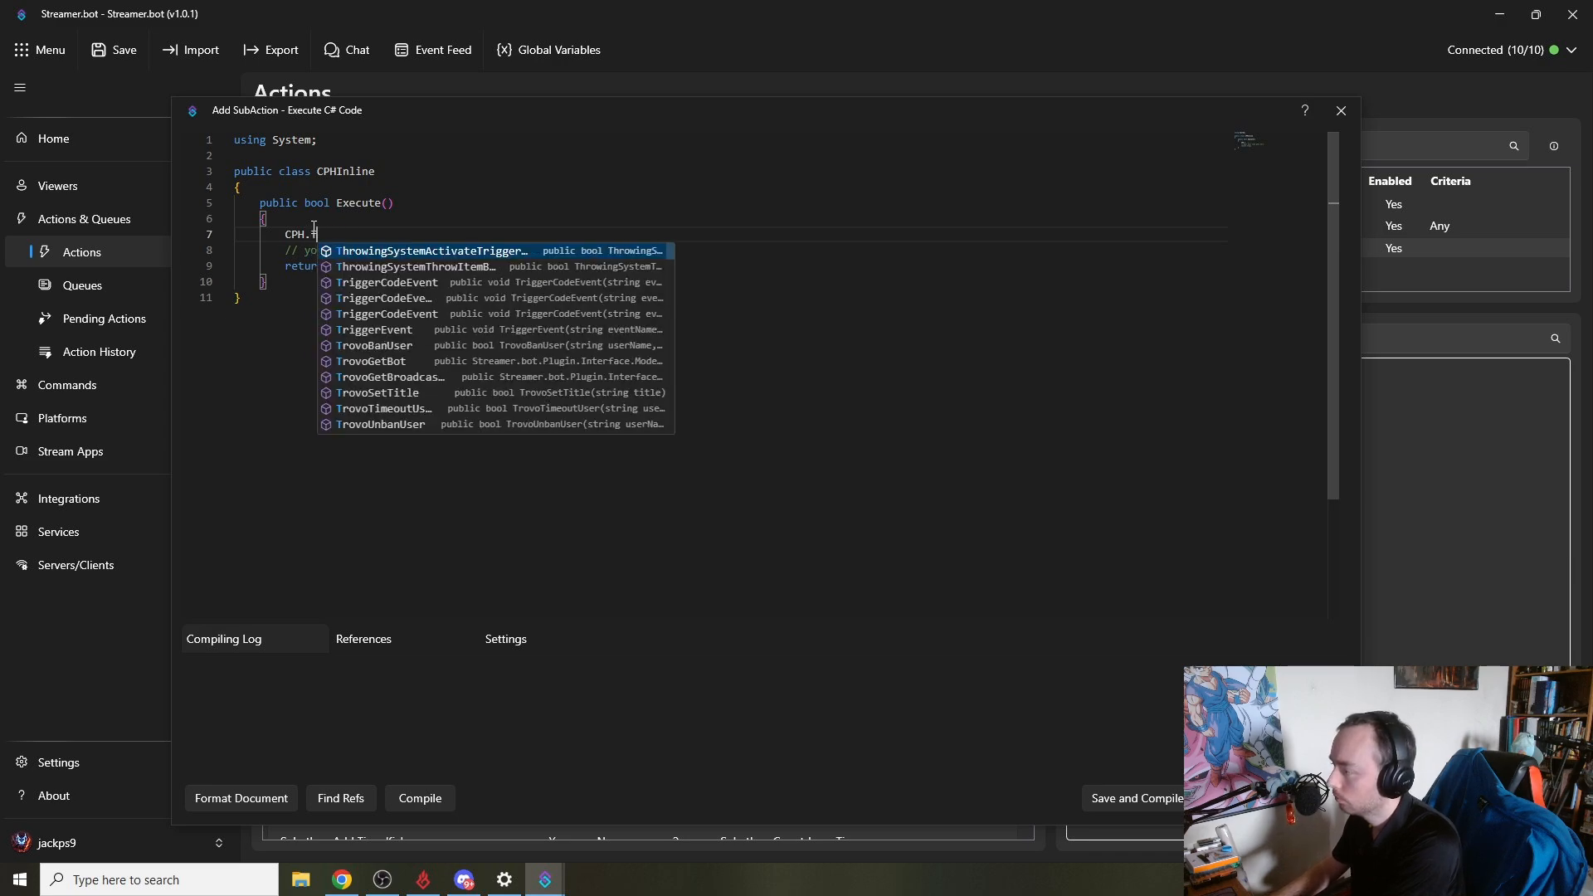
{"action": "key", "text": "BackSpace"}
{"action": "type", "text": "Spe"}
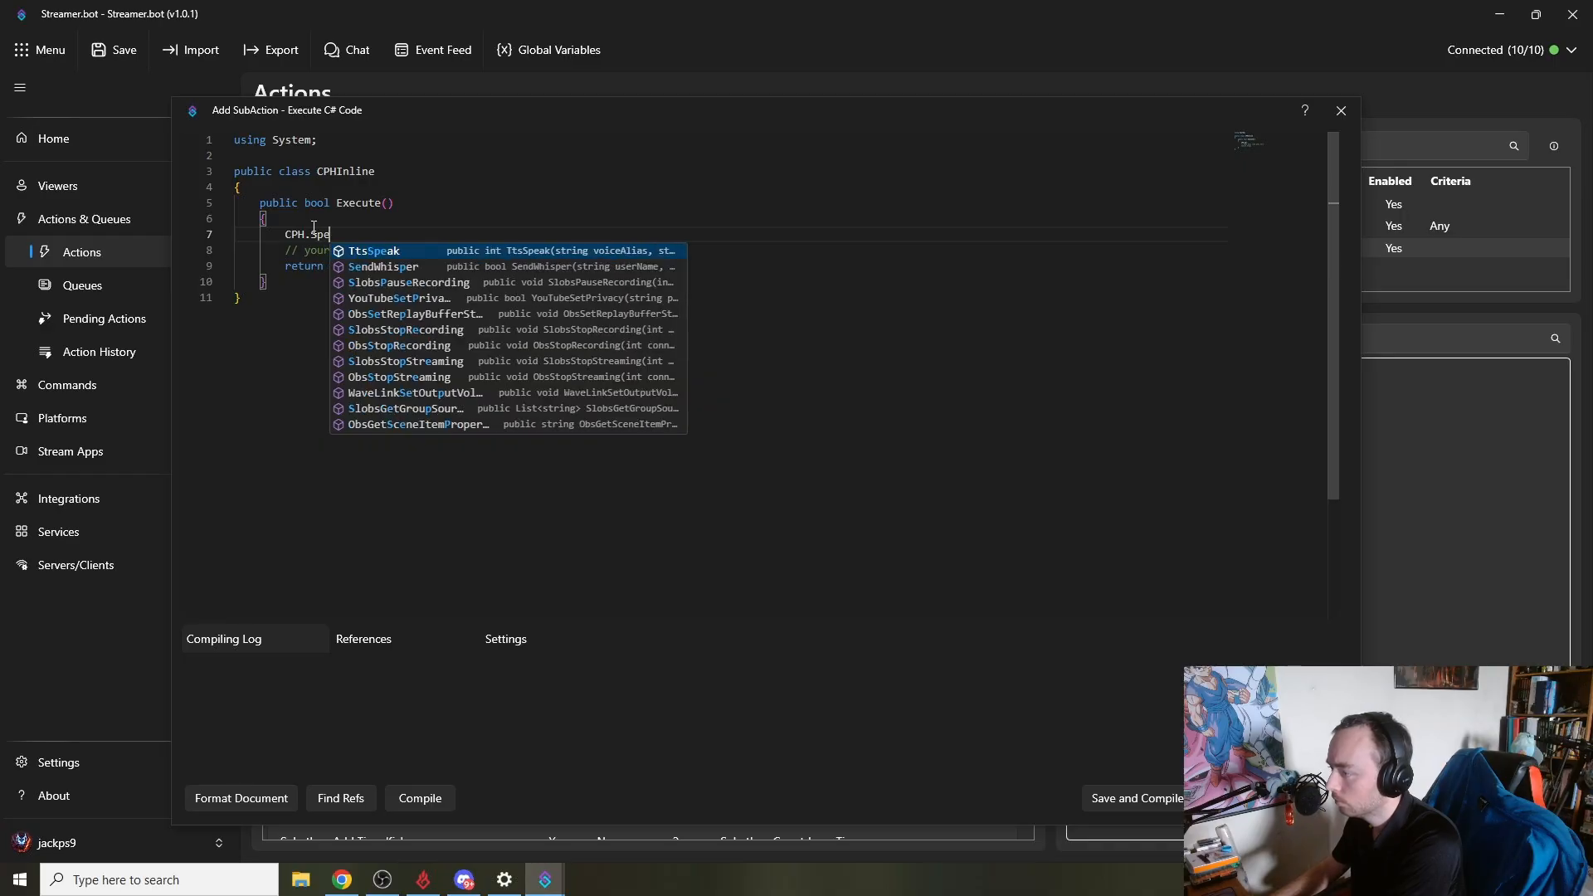
{"action": "key", "text": "Return"}
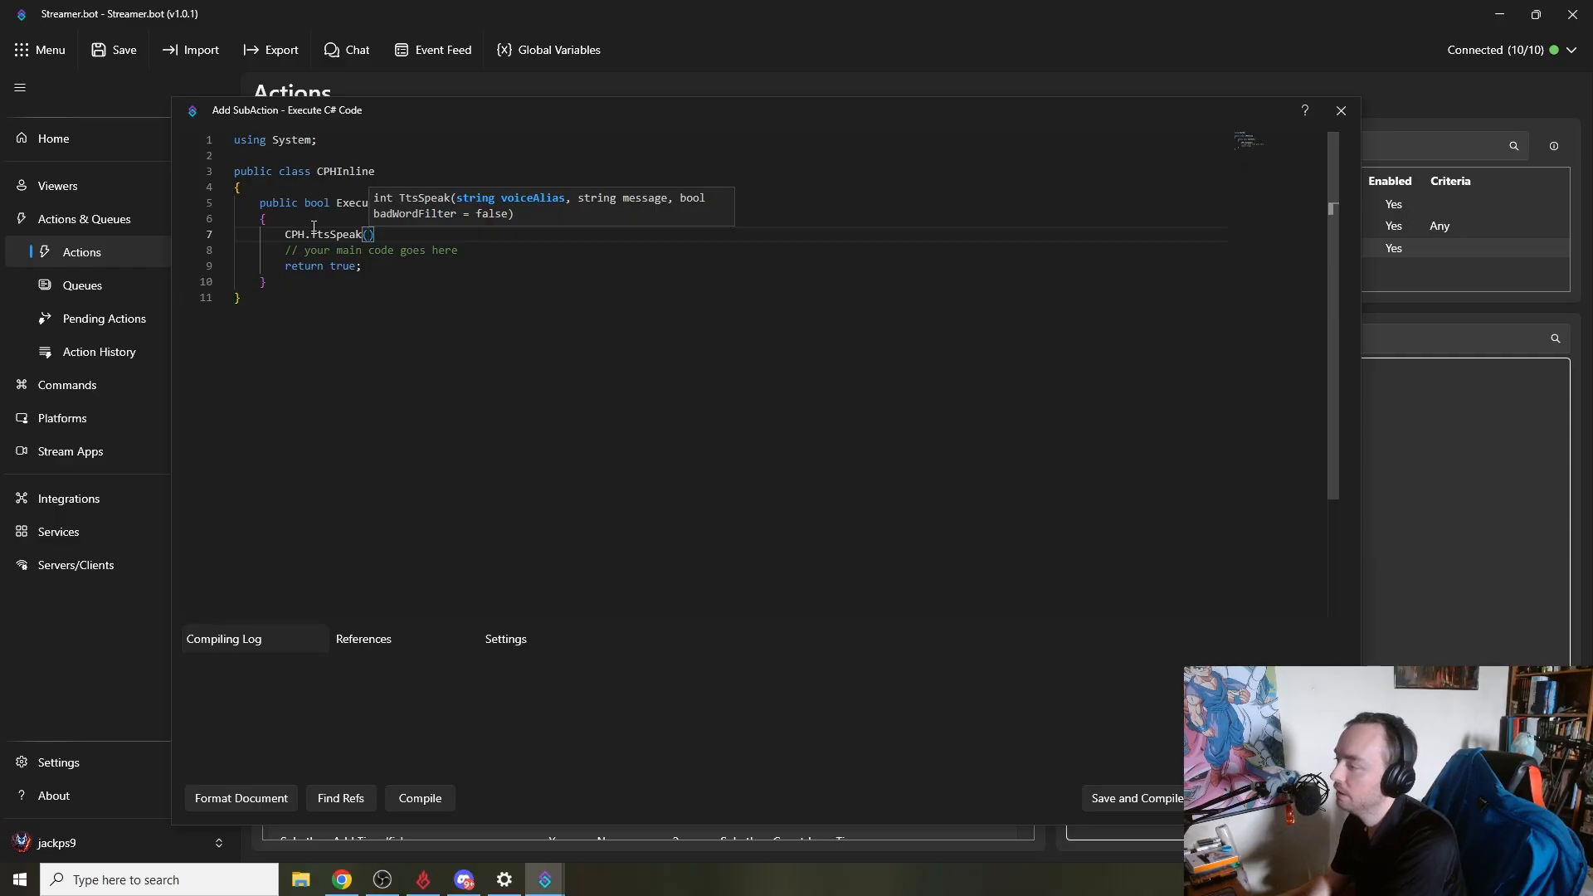
{"action": "type", "text": "\""}
{"action": "type", "text": "And"}
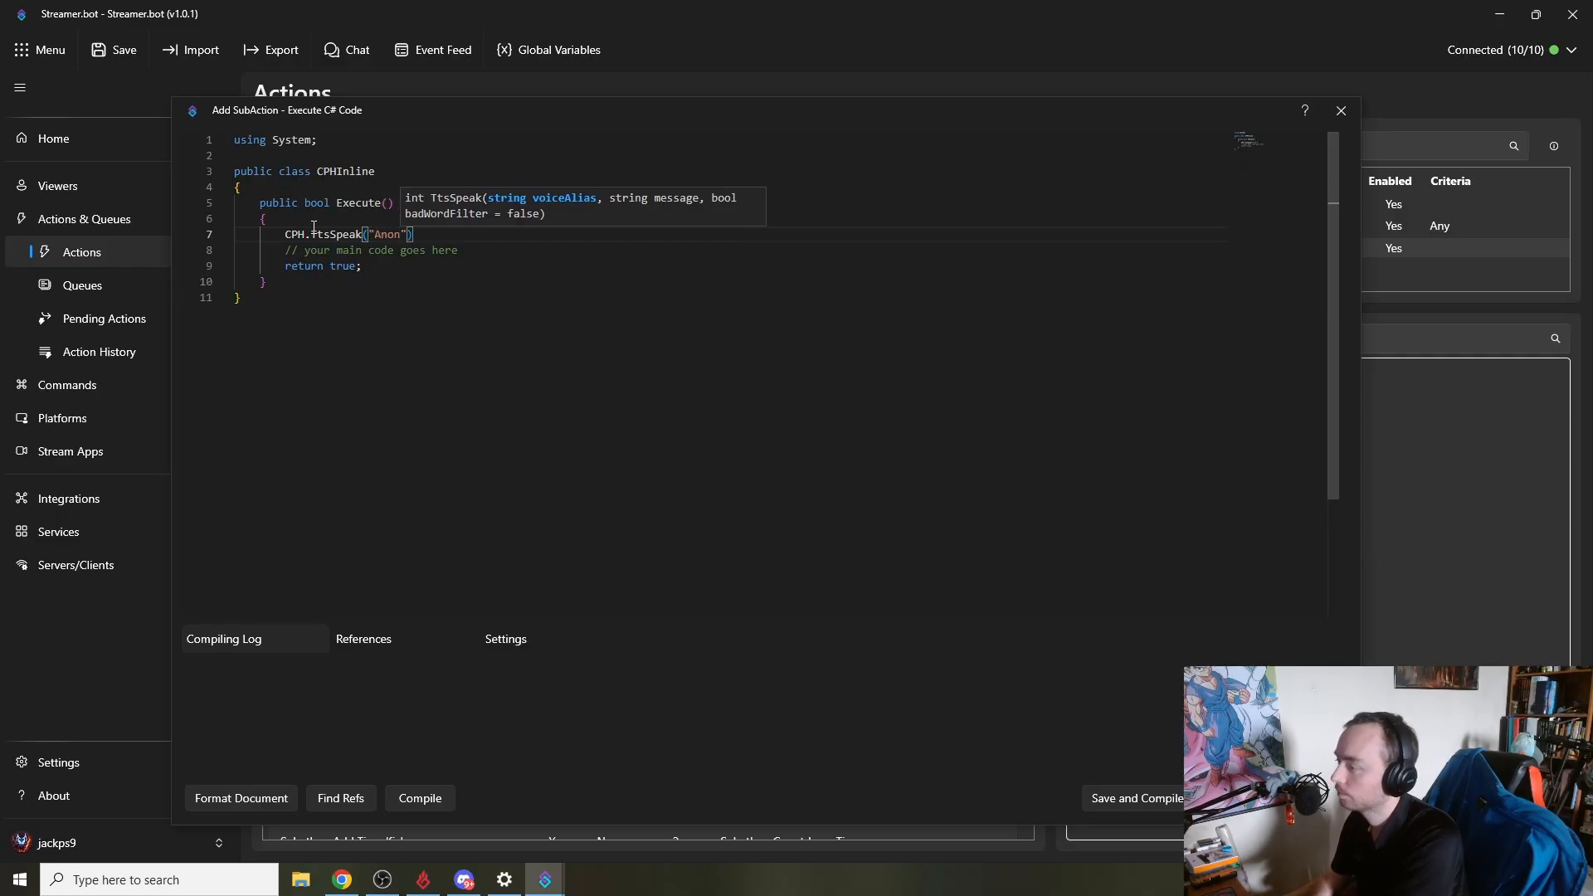
{"action": "type", "text": "n"}
{"action": "type", "text": ", \"Hello"}
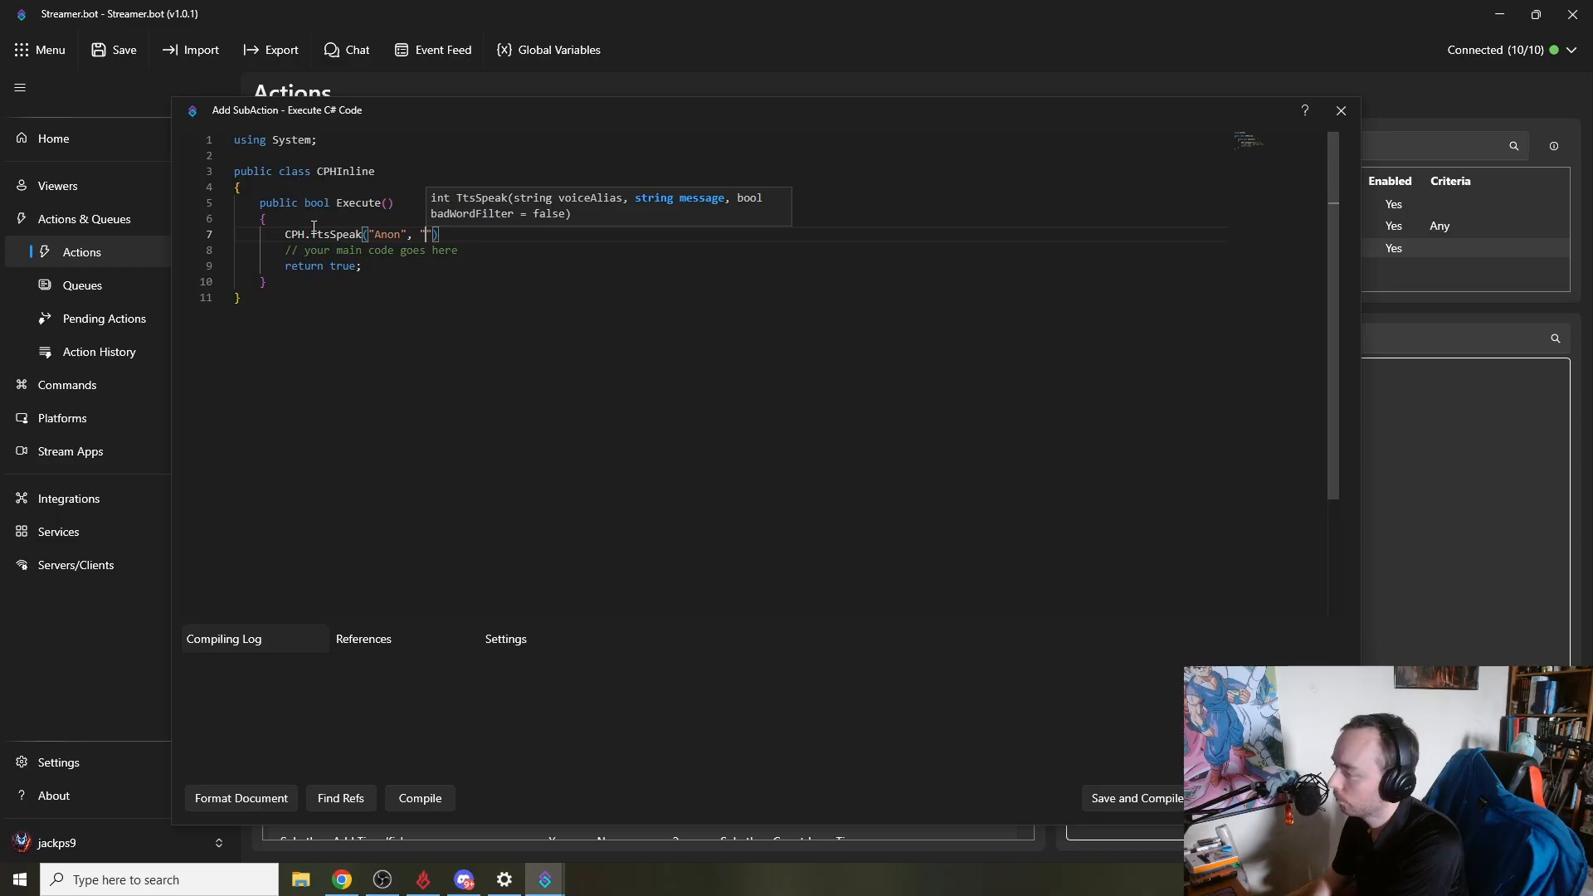
{"action": "type", "text": ", JackPS9"}
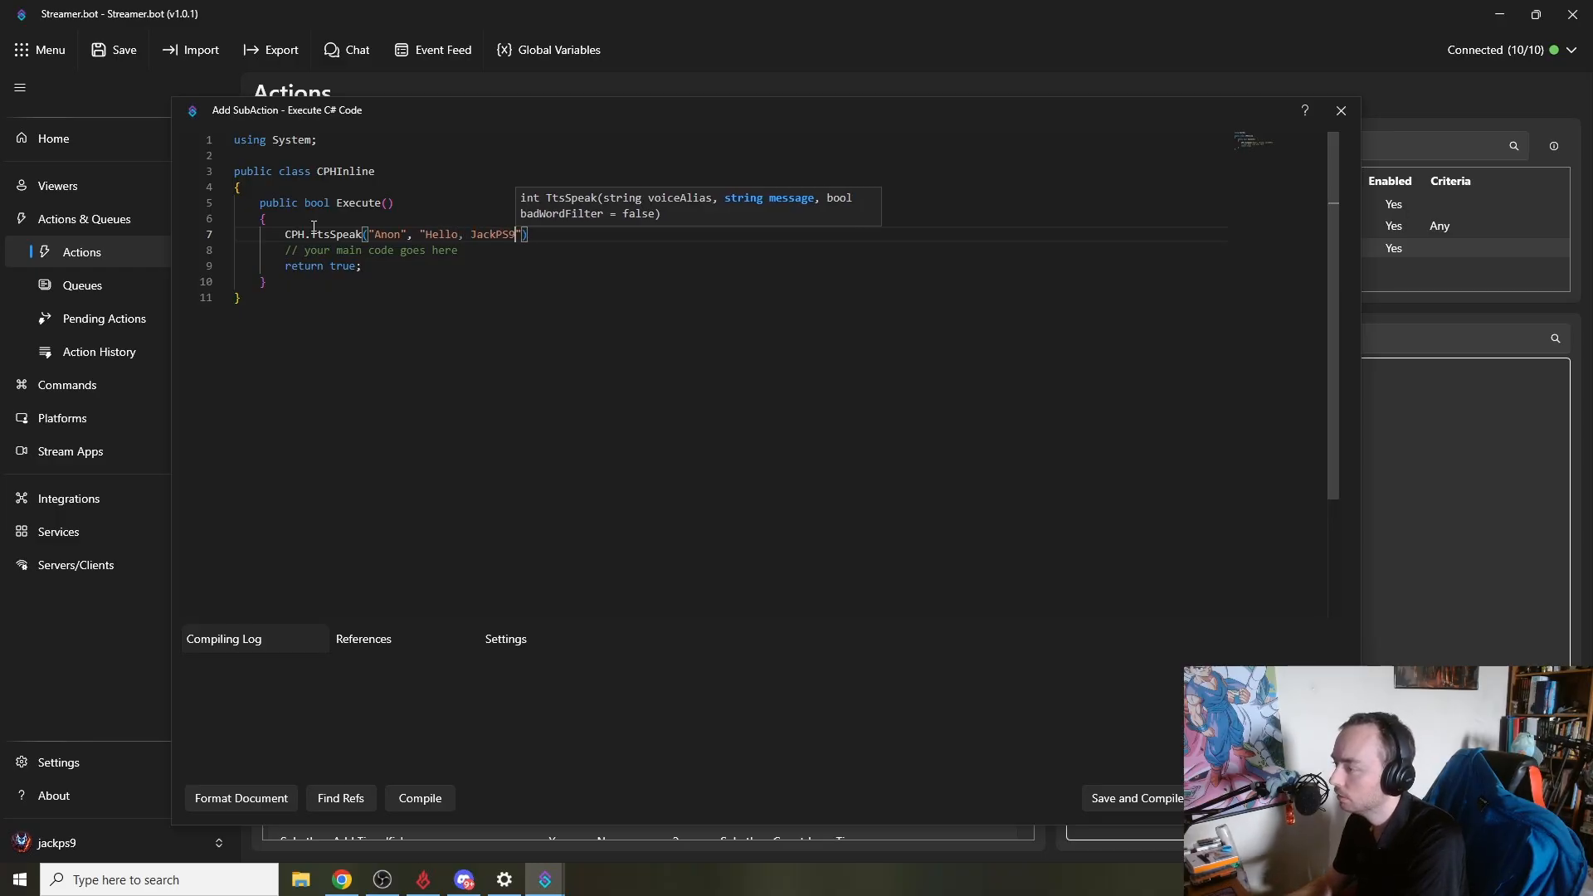
{"action": "type", "text": ");"}
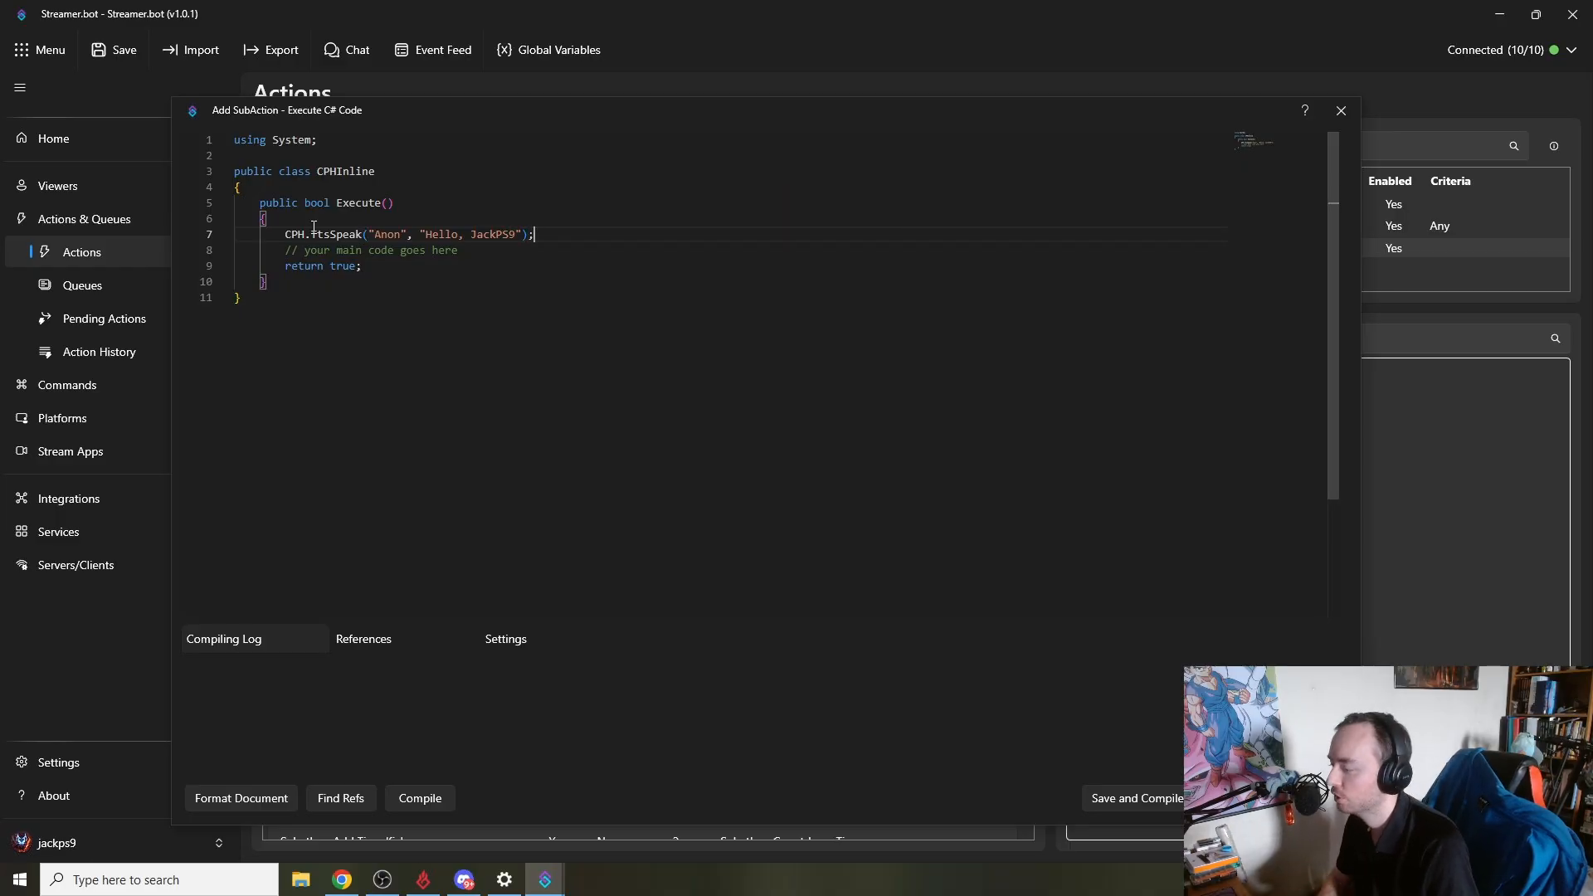
{"action": "left_click", "coordinate": [421, 798]}
{"action": "left_click", "coordinate": [1164, 802]}
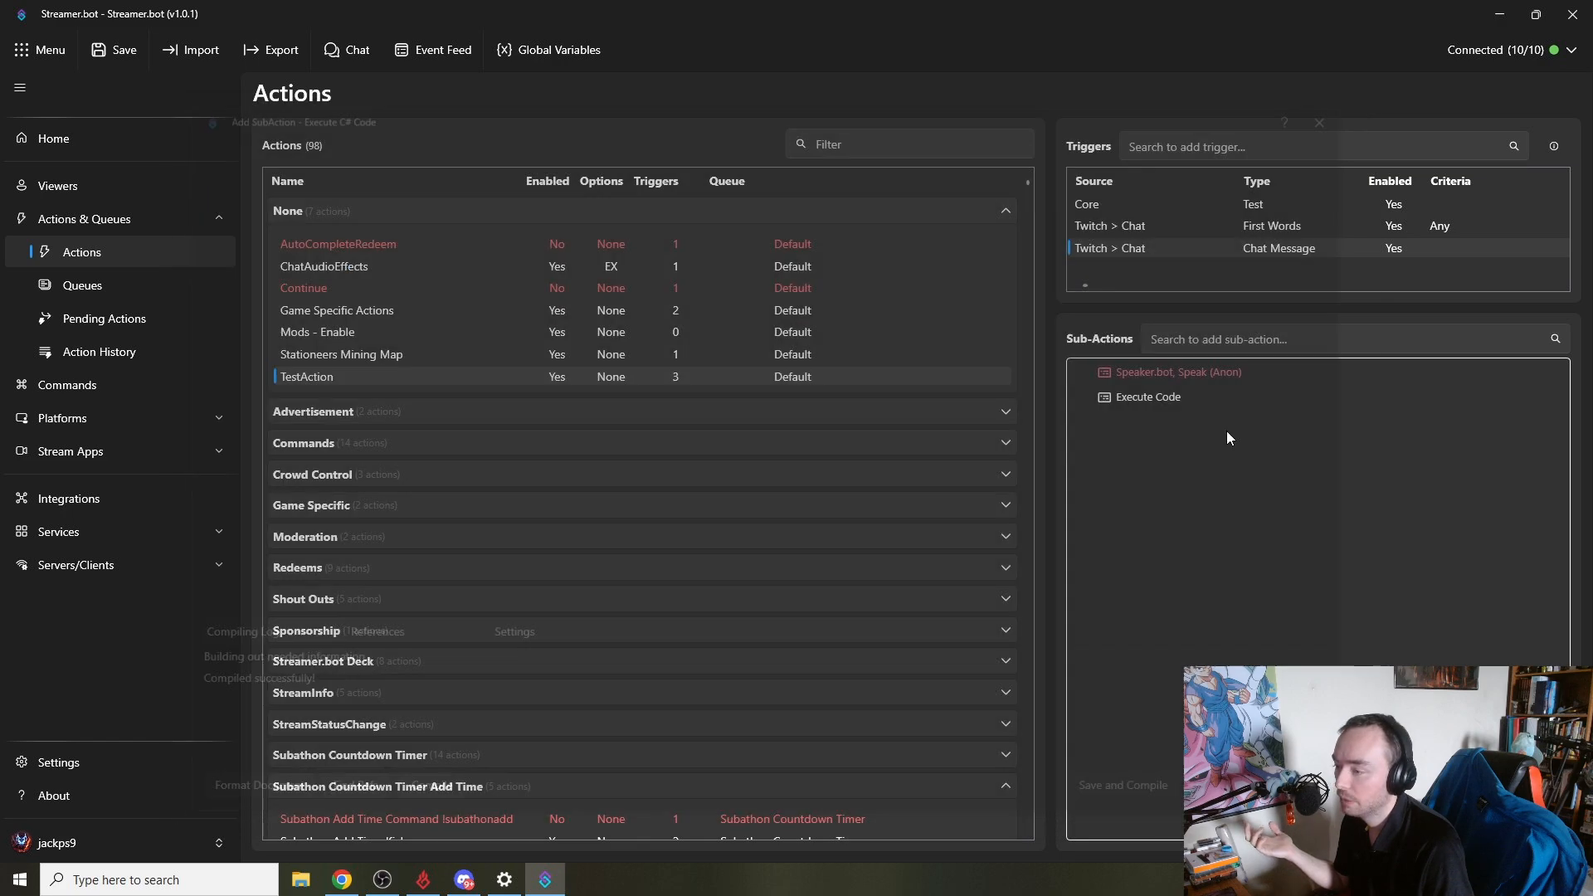
- Run a test of TestAction's Core Test trigger
{"action": "right_click", "coordinate": [1129, 208]}
{"action": "left_click", "coordinate": [1151, 222]}
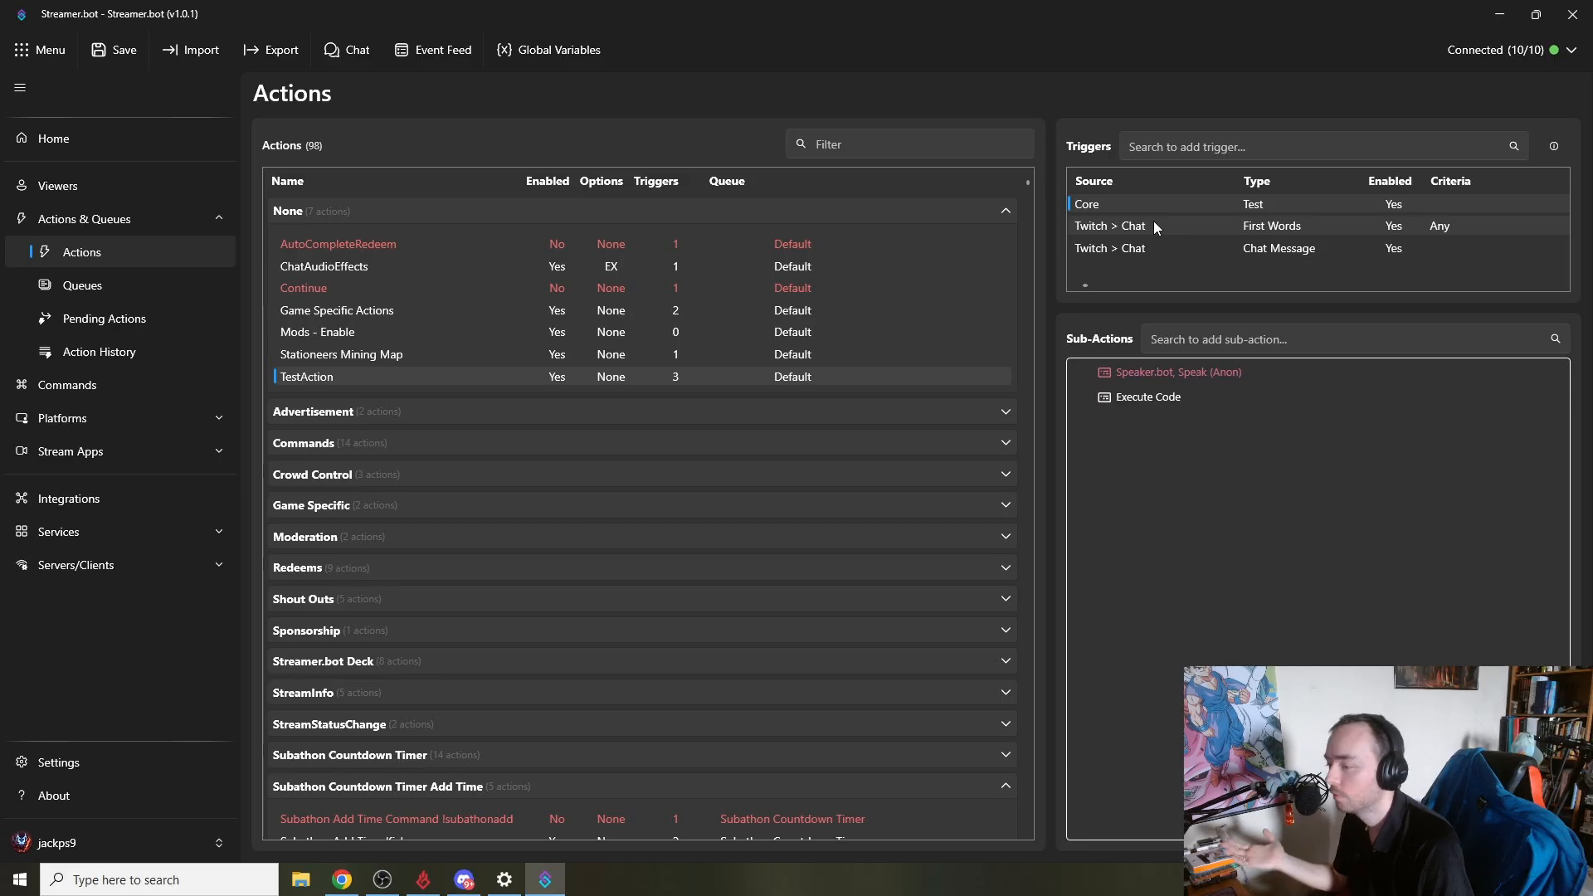
- Change the TtsSpeak greeting to "Hello, " + args["user"].ToString() in the Execute Code sub-action, then compile and save
{"action": "double_click", "coordinate": [1185, 396]}
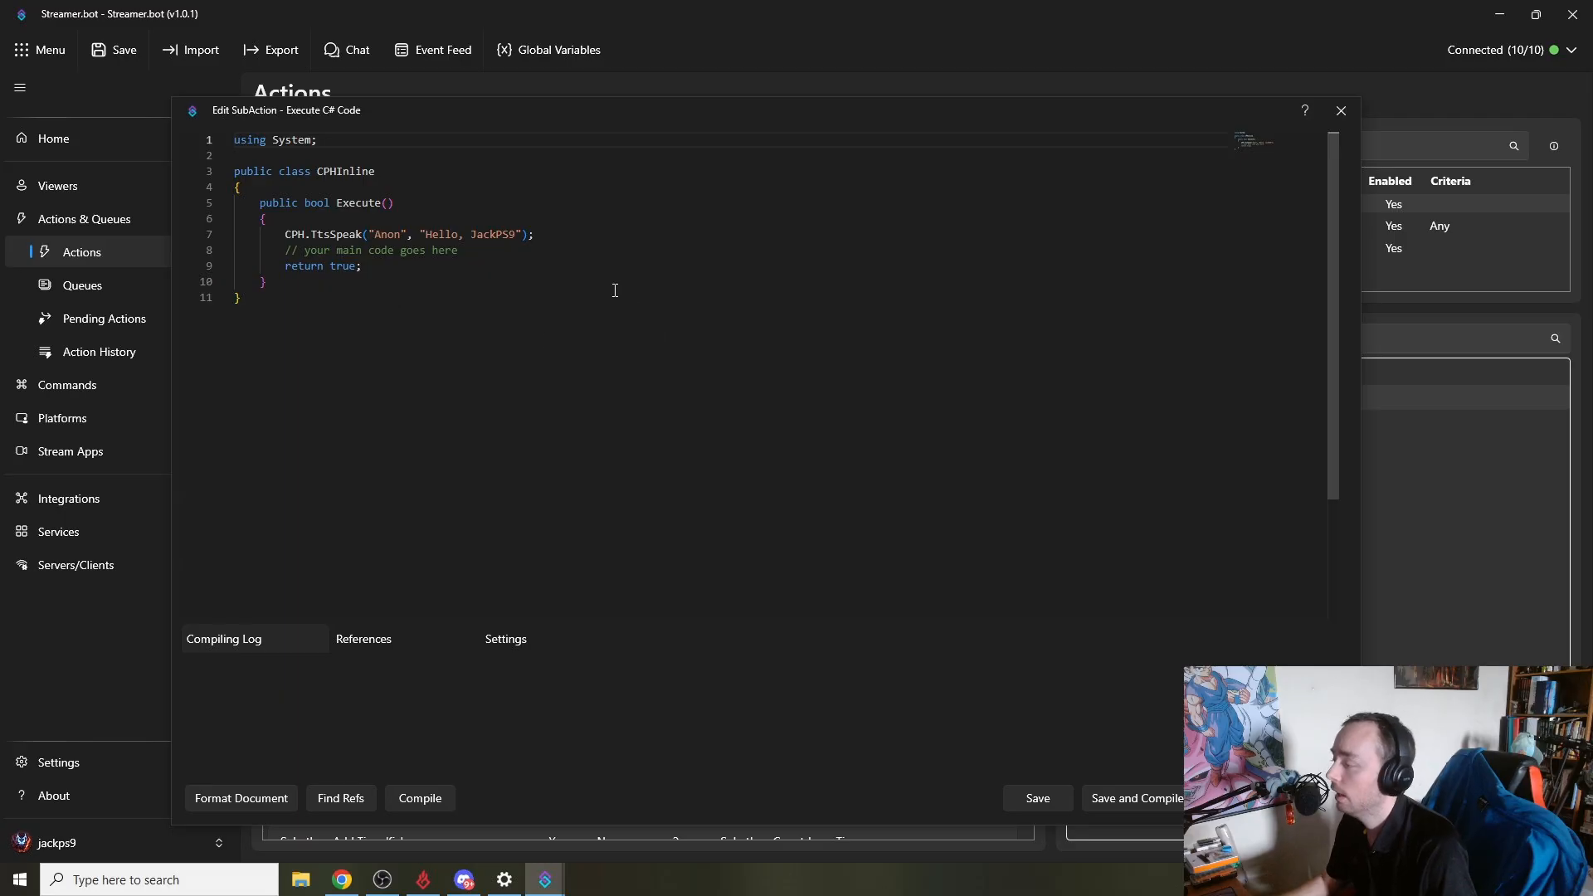
{"action": "left_click", "coordinate": [576, 234]}
{"action": "key", "text": "Return"}
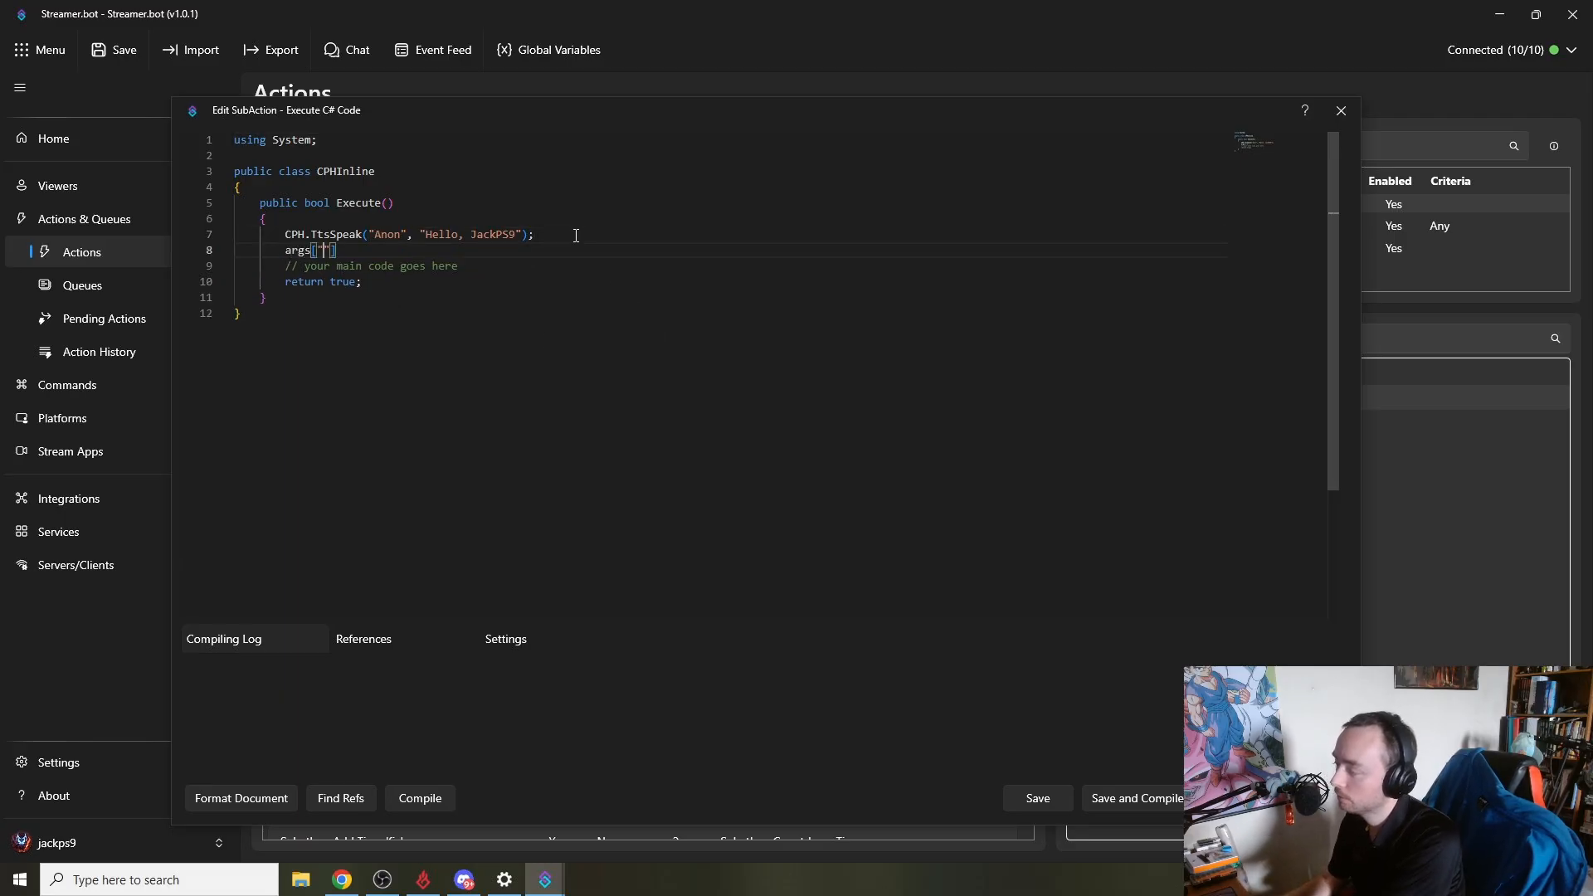
{"action": "type", "text": "args[\"lkdjsah"}
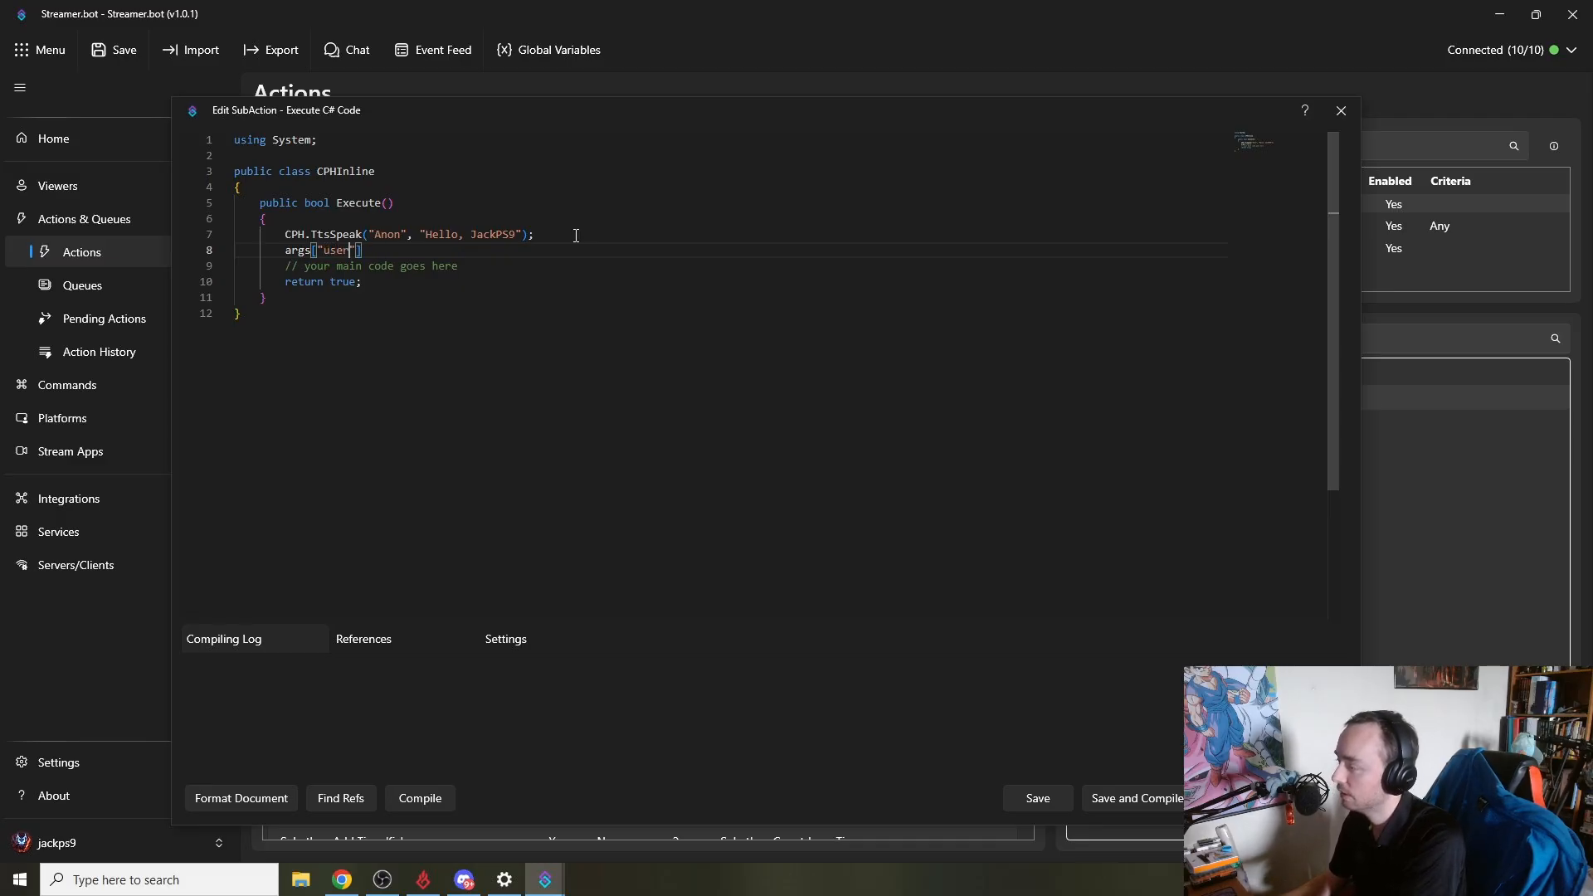
{"action": "type", "text": "].T"}
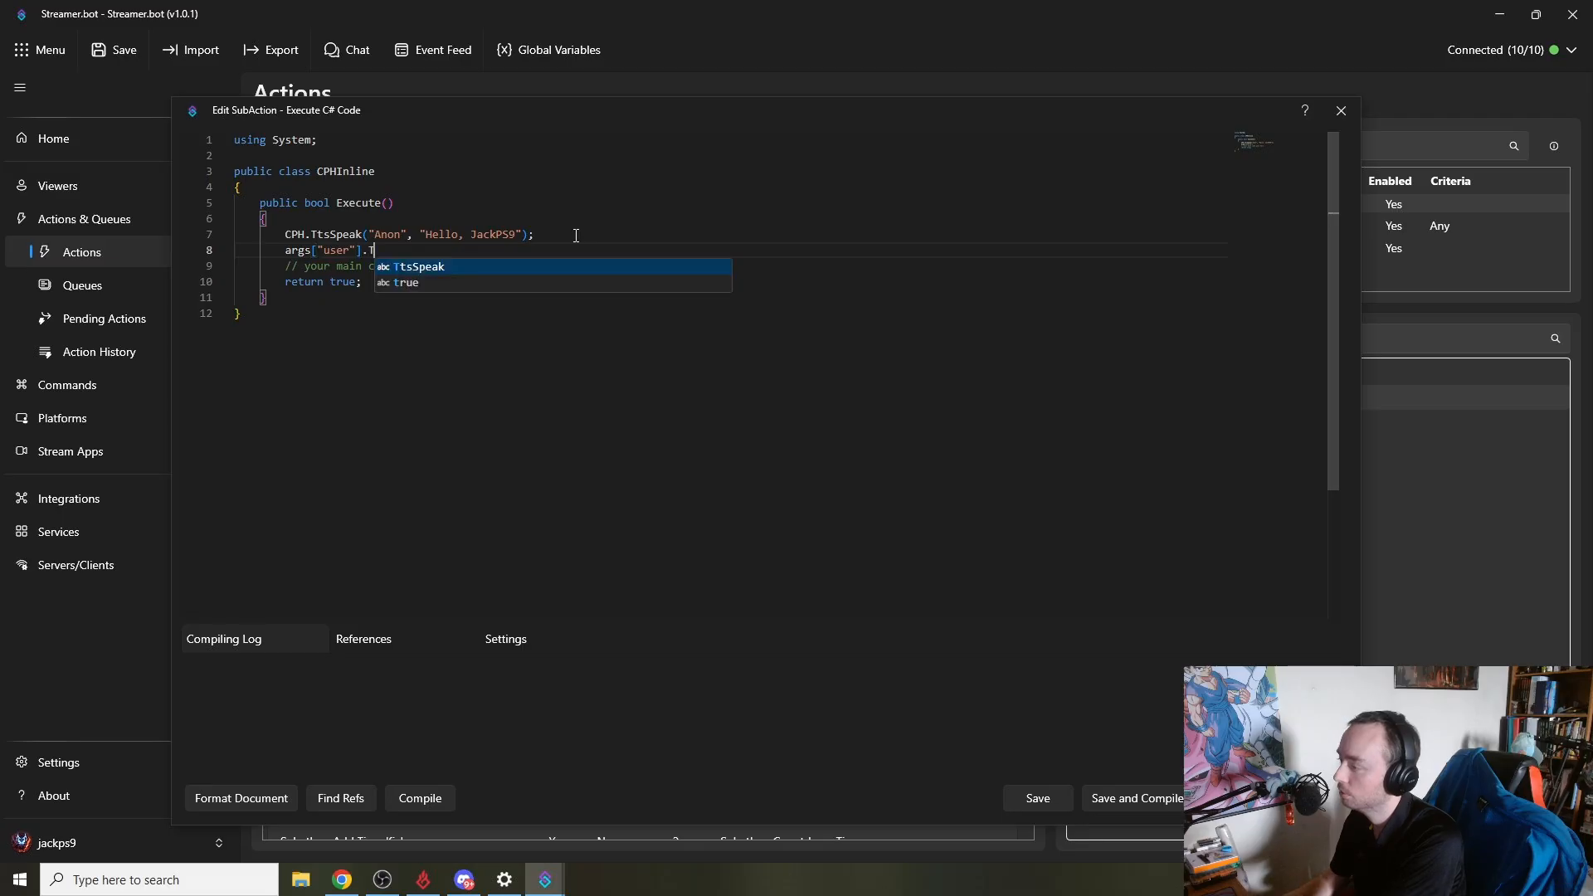
{"action": "type", "text": "oString();"}
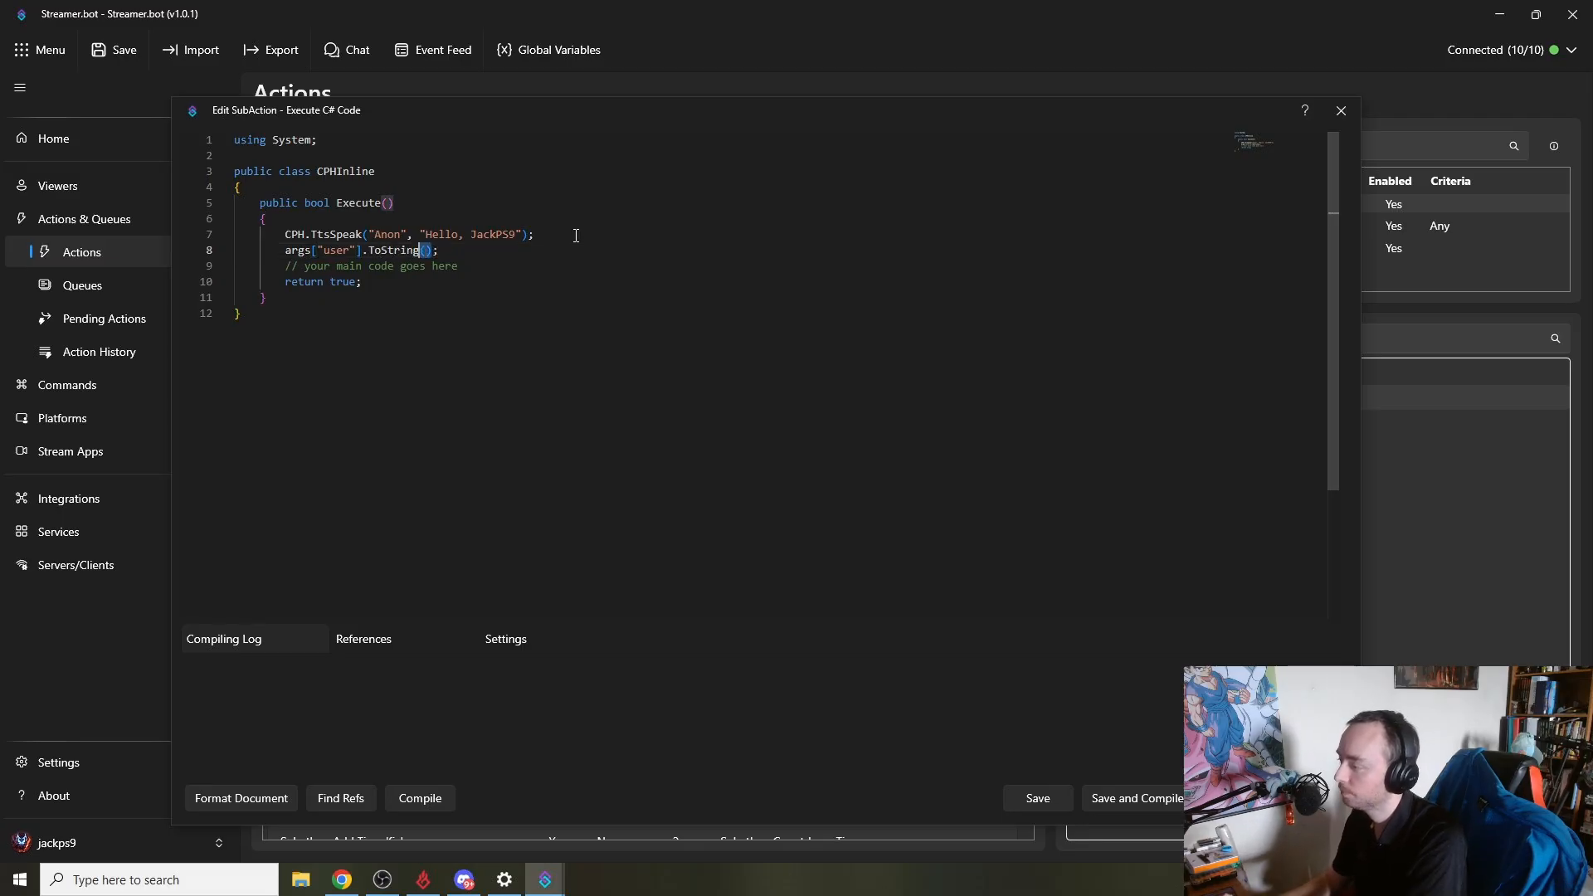
{"action": "key", "text": "shift+Left"}
{"action": "key", "text": "shift+Left"}
{"action": "key", "text": "shift+Left"}
{"action": "key", "text": "shift+Left"}
{"action": "key", "text": "shift+Left"}
{"action": "key", "text": "shift+Left"}
{"action": "key", "text": "shift+Left"}
{"action": "key", "text": "shift+Left"}
{"action": "key", "text": "shift+Left"}
{"action": "key", "text": "shift+Left"}
{"action": "key", "text": "shift+Left"}
{"action": "key", "text": "shift+Left"}
{"action": "key", "text": "shift+Left"}
{"action": "key", "text": "shift+Left"}
{"action": "key", "text": "shift+Left"}
{"action": "key", "text": "shift+Left"}
{"action": "key", "text": "shift+Left"}
{"action": "key", "text": "shift+Left"}
{"action": "key", "text": "shift+Left"}
{"action": "key", "text": "shift+Left"}
{"action": "key", "text": "ctrl+x"}
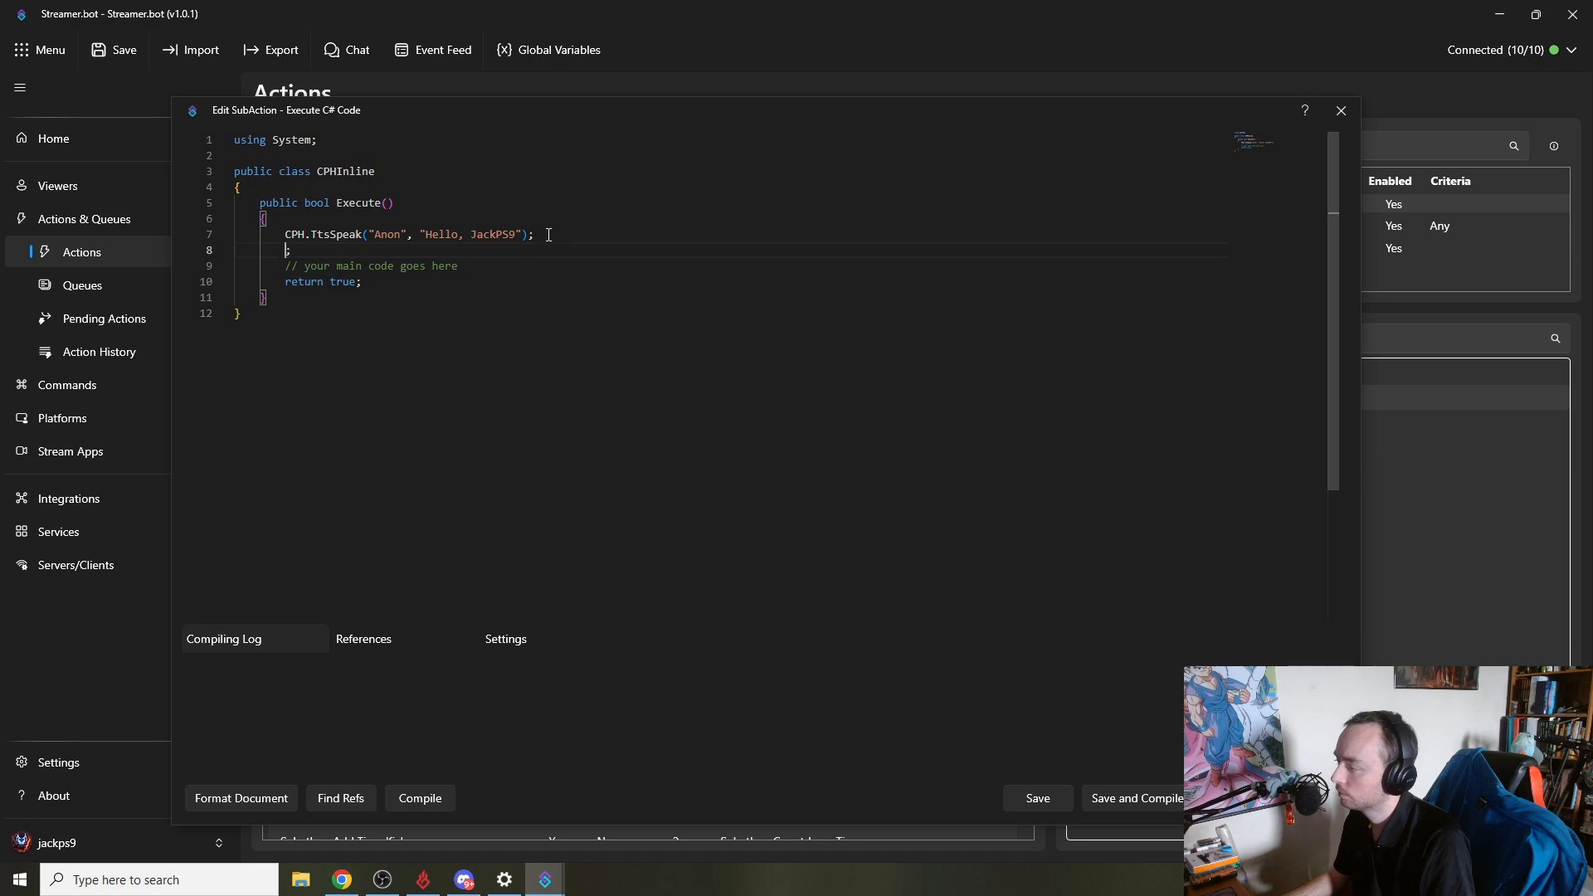
{"action": "double_click", "coordinate": [504, 234]}
{"action": "key", "text": "ctrl+v"}
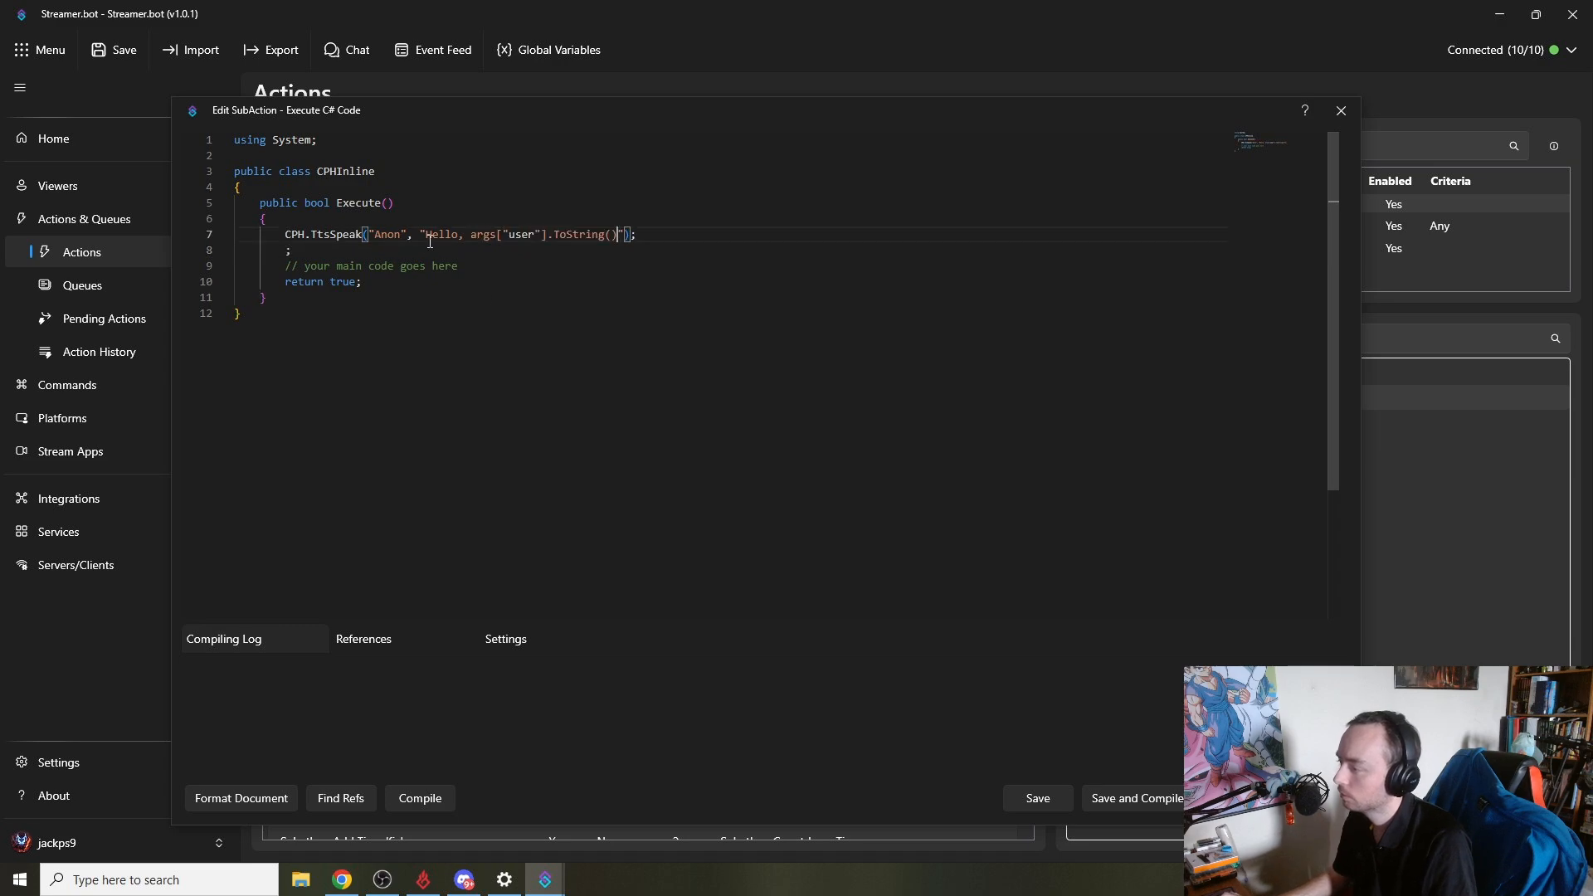
{"action": "left_click", "coordinate": [470, 234]}
{"action": "type", "text": "\" "}
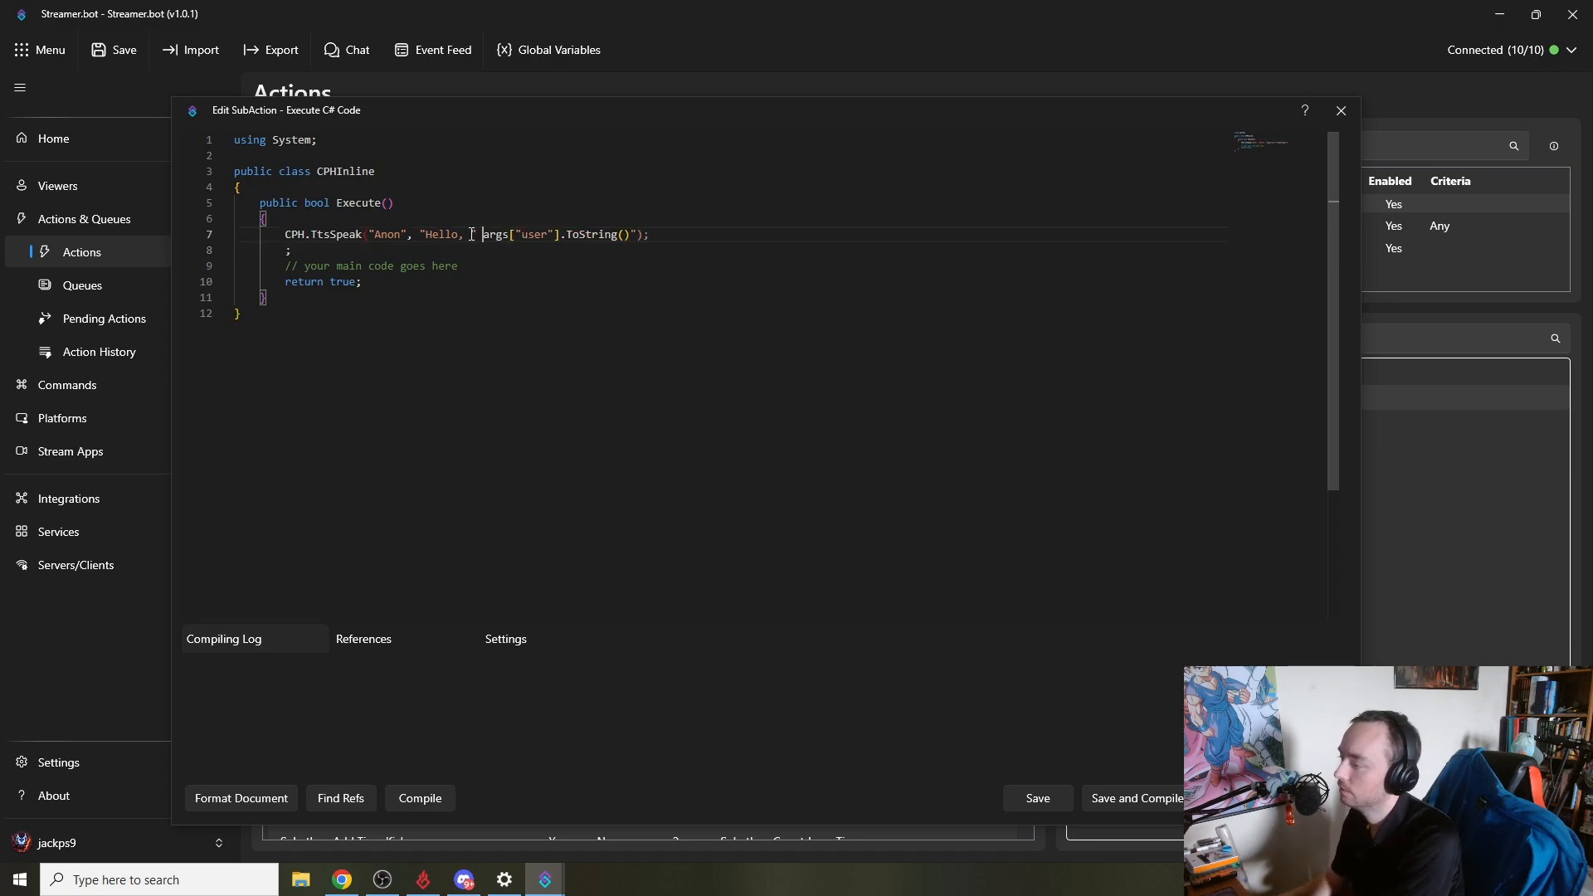
{"action": "type", "text": "+"}
{"action": "key", "text": "End"}
{"action": "key", "text": "Left"}
{"action": "key", "text": "Left"}
{"action": "key", "text": "BackSpace"}
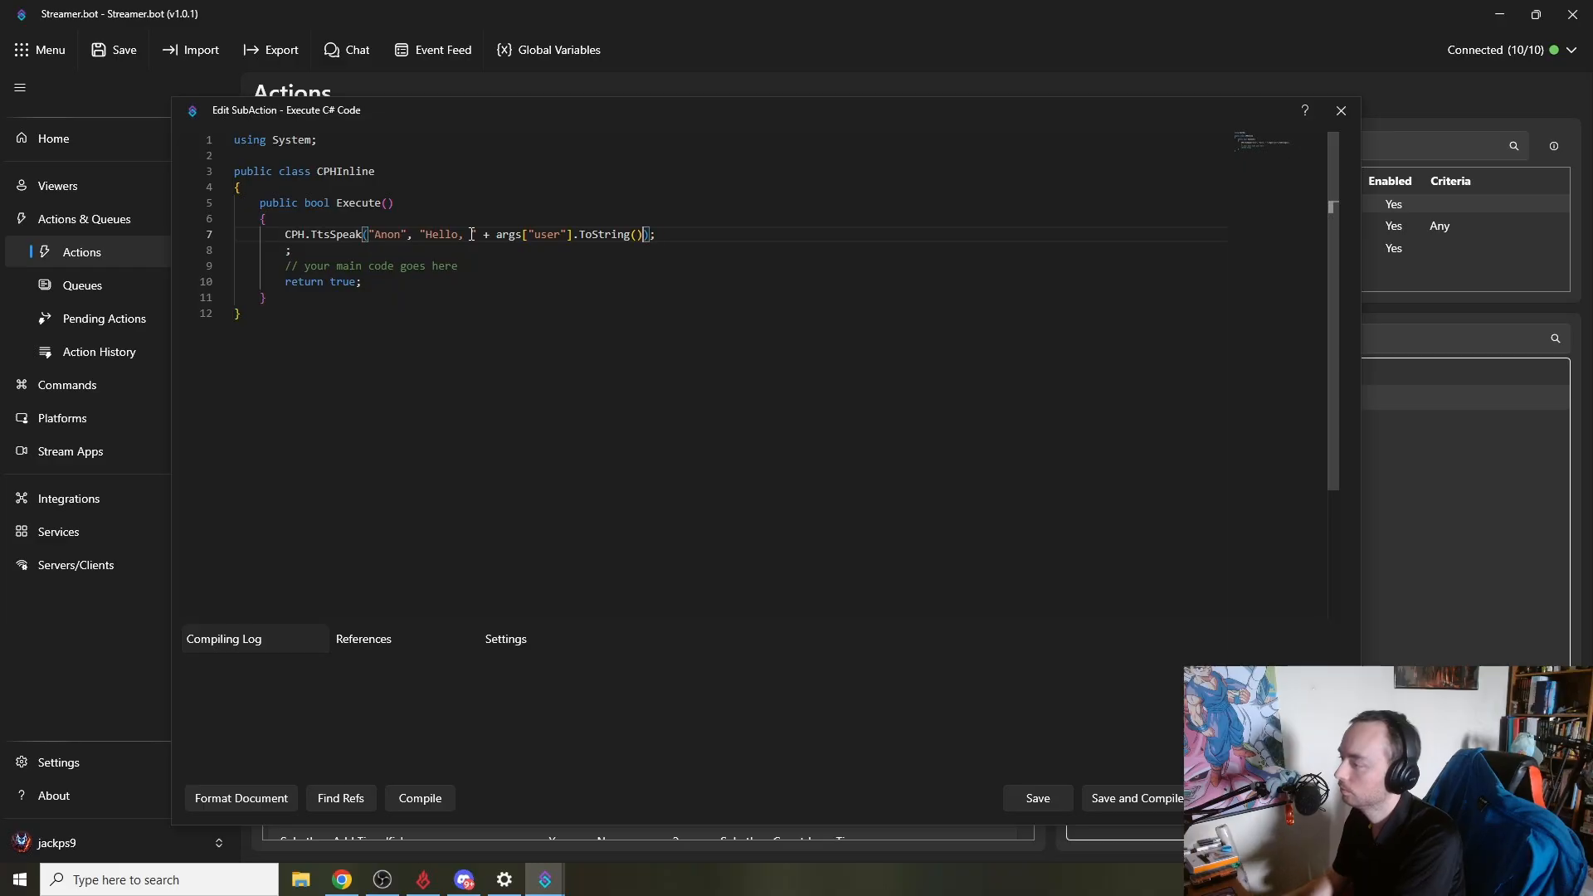
{"action": "key", "text": "Down"}
{"action": "key", "text": "BackSpace"}
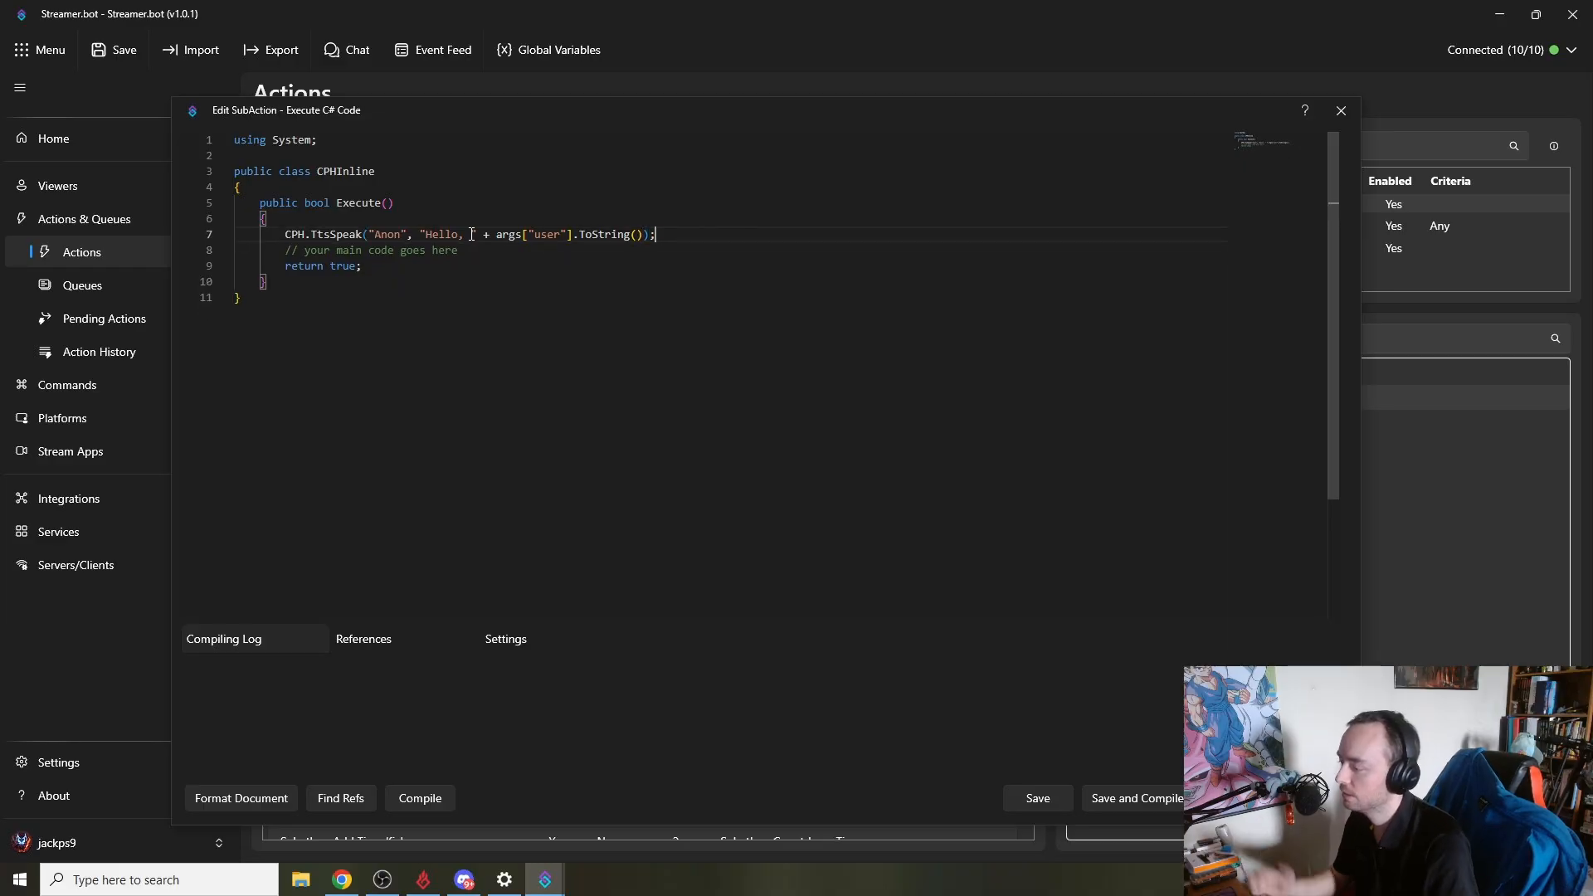
{"action": "left_click", "coordinate": [419, 797]}
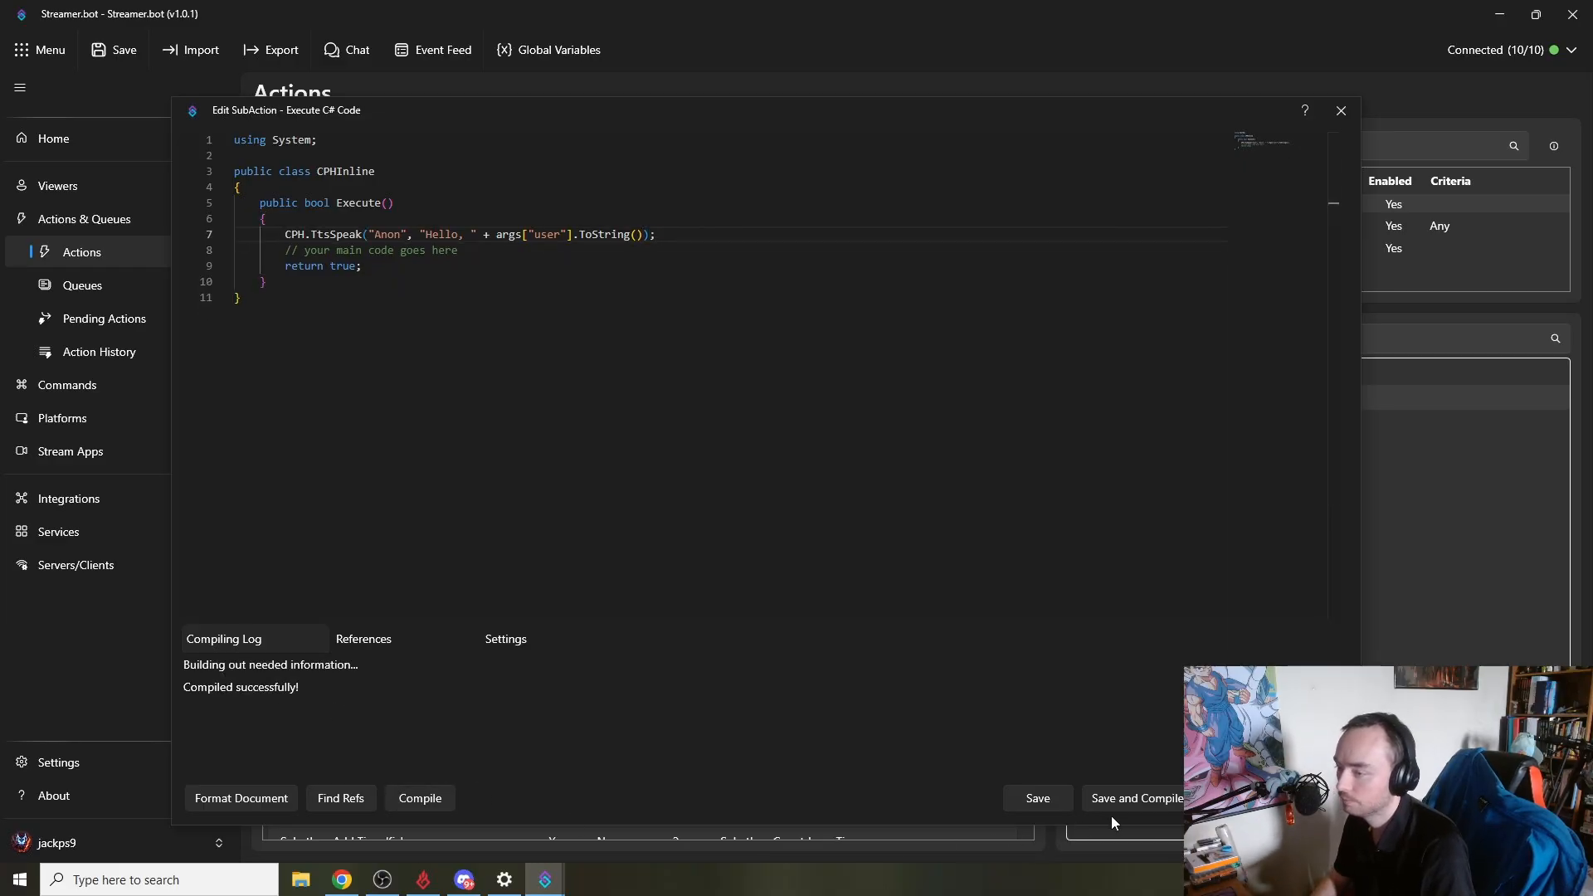
{"action": "left_click", "coordinate": [1132, 798]}
- Run a test of the Twitch Chat First Words trigger on TestAction
{"action": "left_click", "coordinate": [1156, 249]}
{"action": "right_click", "coordinate": [1157, 250]}
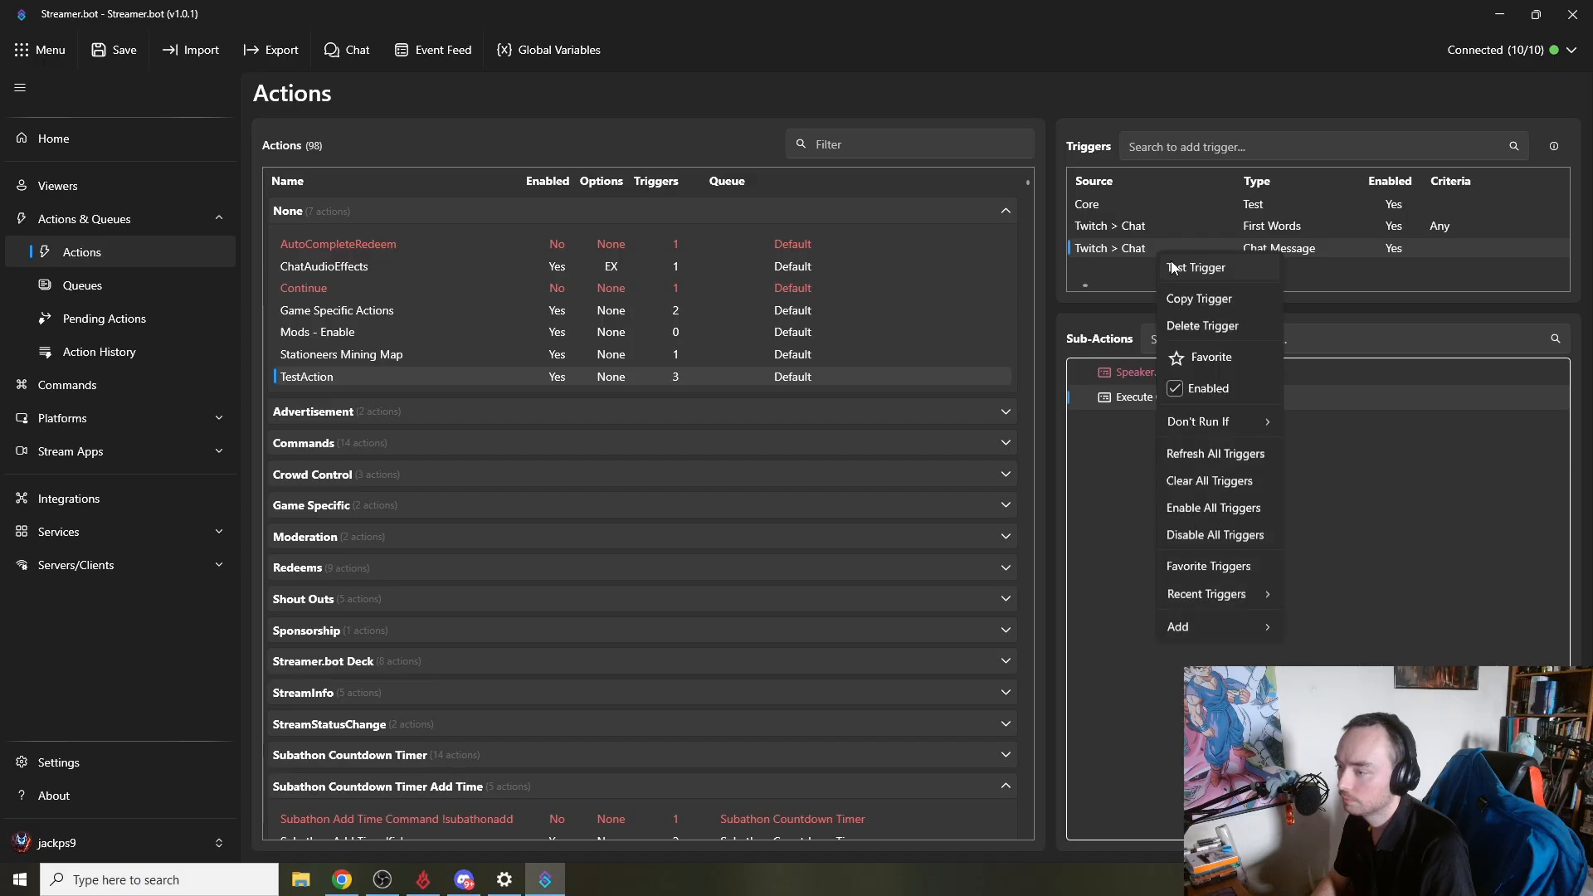
{"action": "left_click", "coordinate": [1155, 227]}
{"action": "right_click", "coordinate": [1155, 227]}
{"action": "left_click", "coordinate": [1183, 239]}
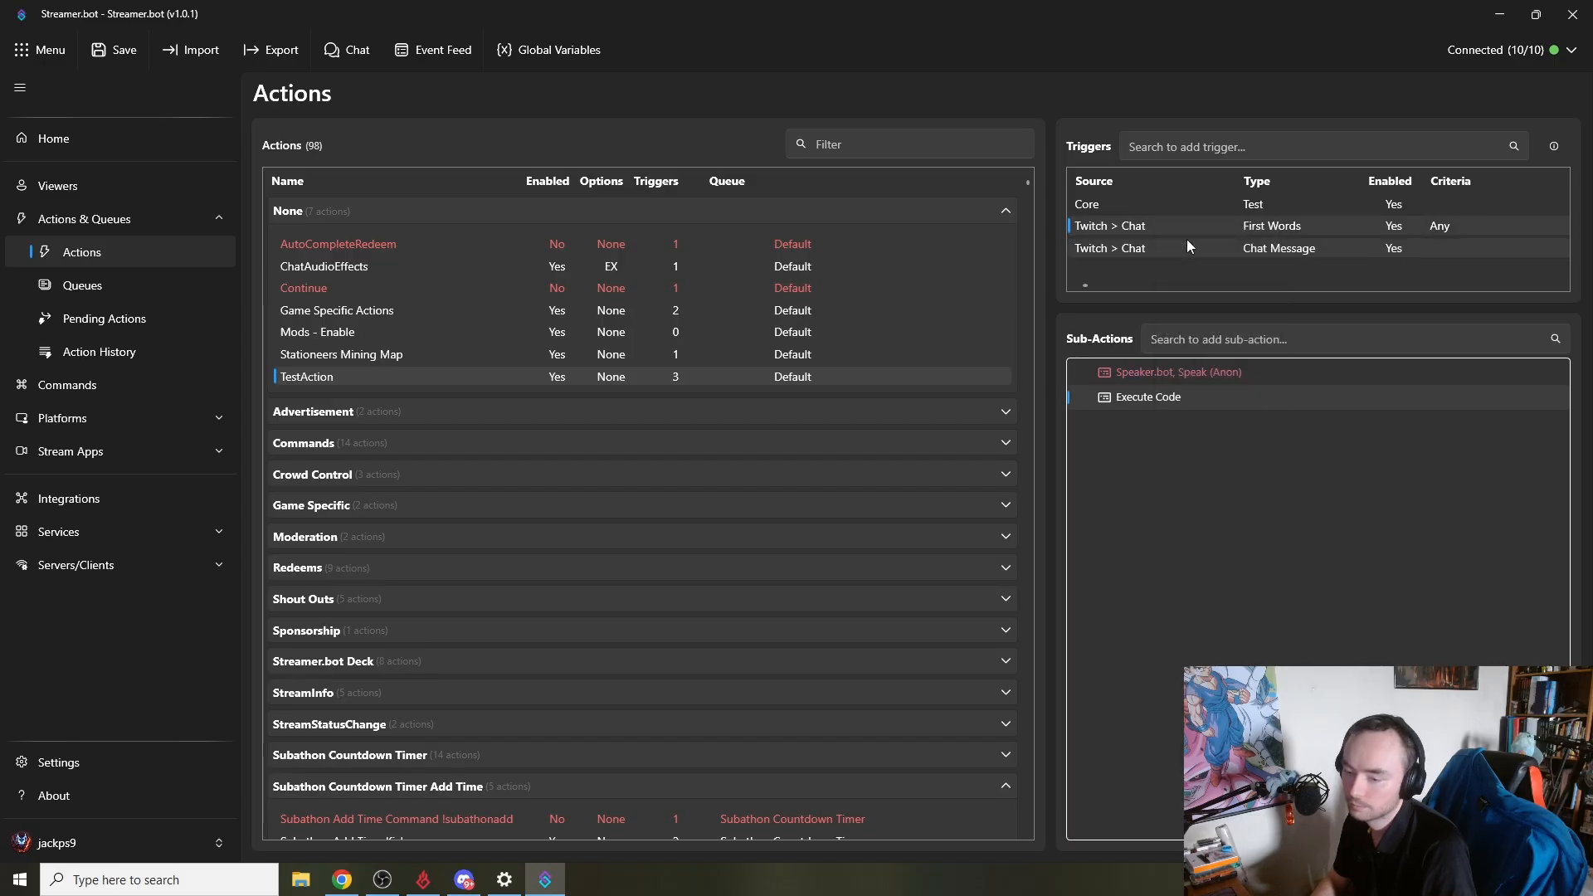